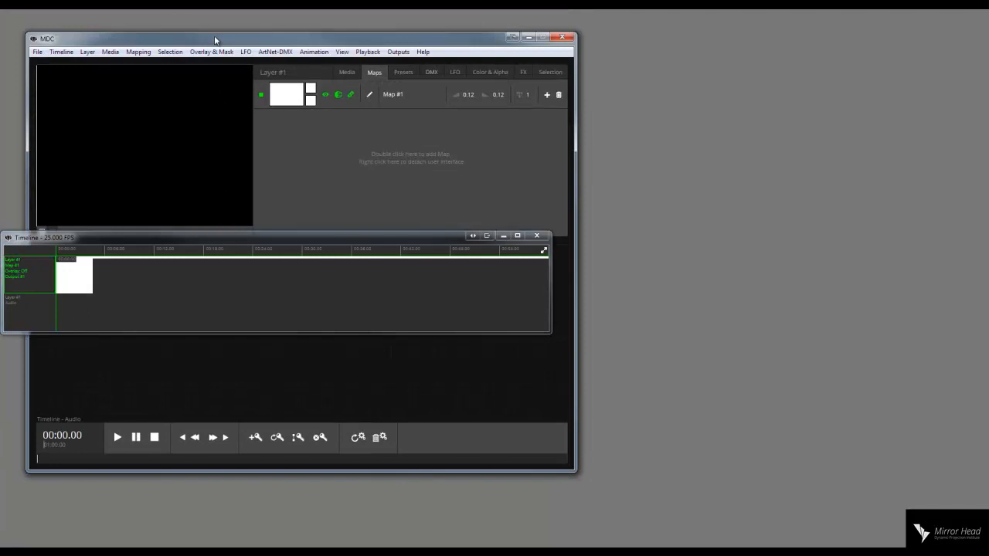
Place the Timeline window over the empty area below the preview and resize it to fit the main window's width.
drag(266, 237, 300, 294)
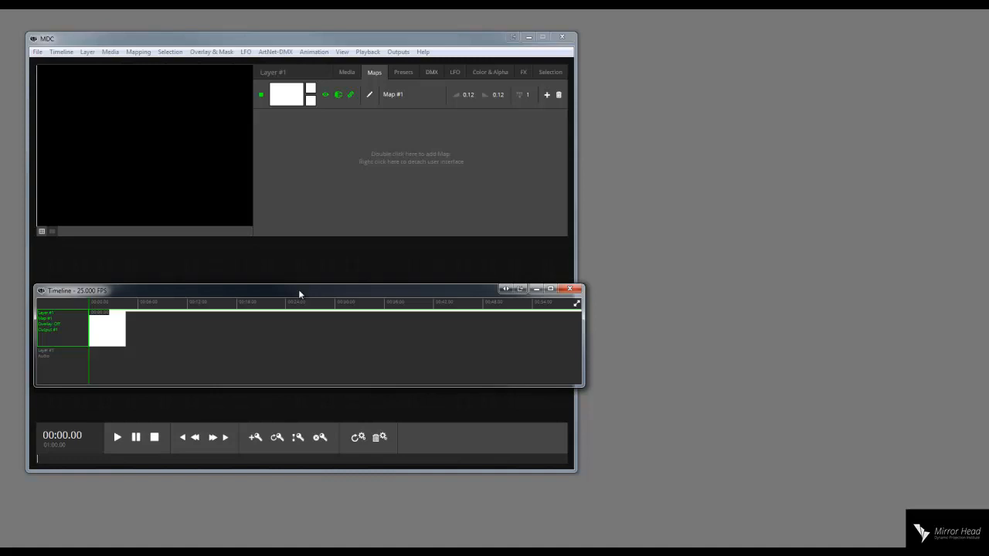
drag(298, 290, 298, 244)
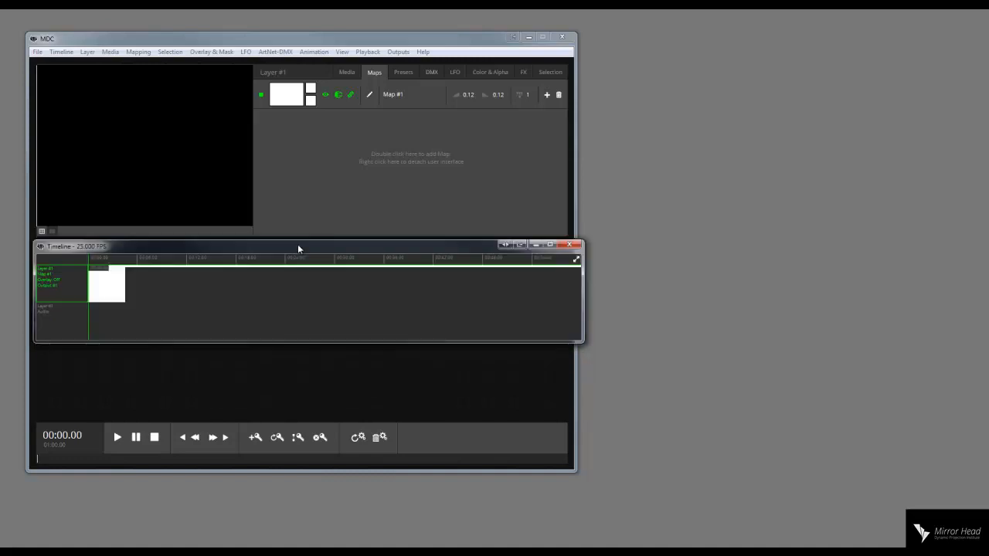
drag(581, 329, 568, 343)
drag(532, 385, 537, 402)
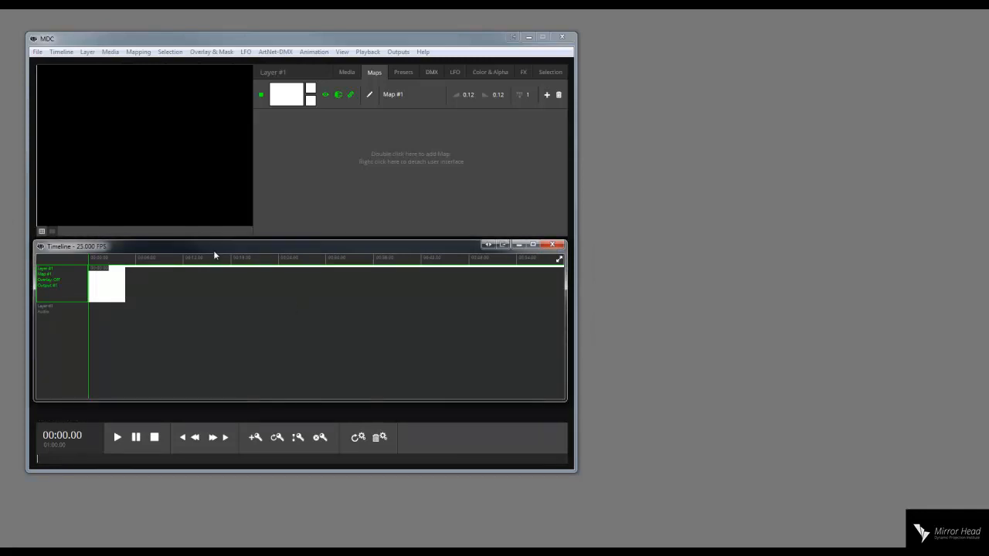
Save the project as DEMO-VERSION2.mdc, replacing the existing file.
click(346, 73)
click(375, 72)
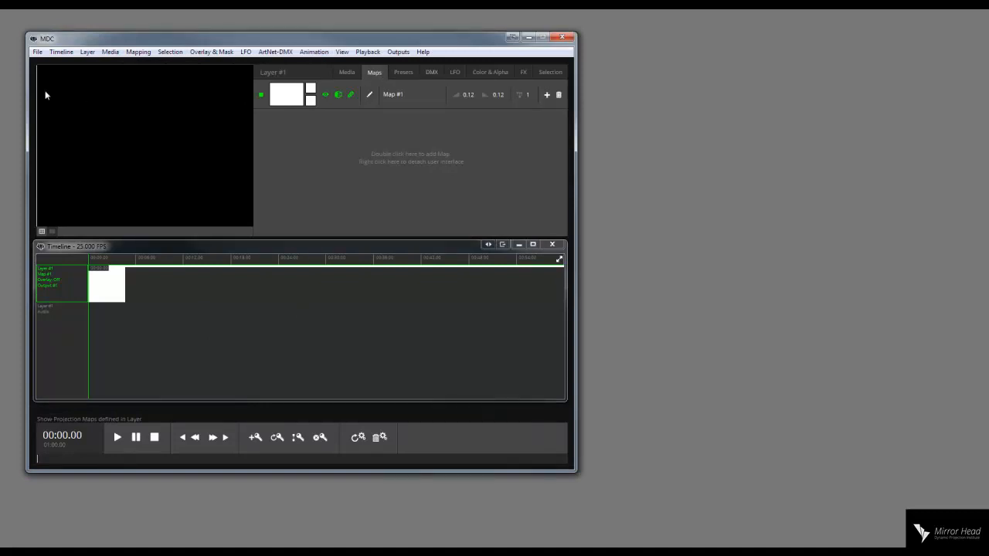
click(37, 51)
click(82, 95)
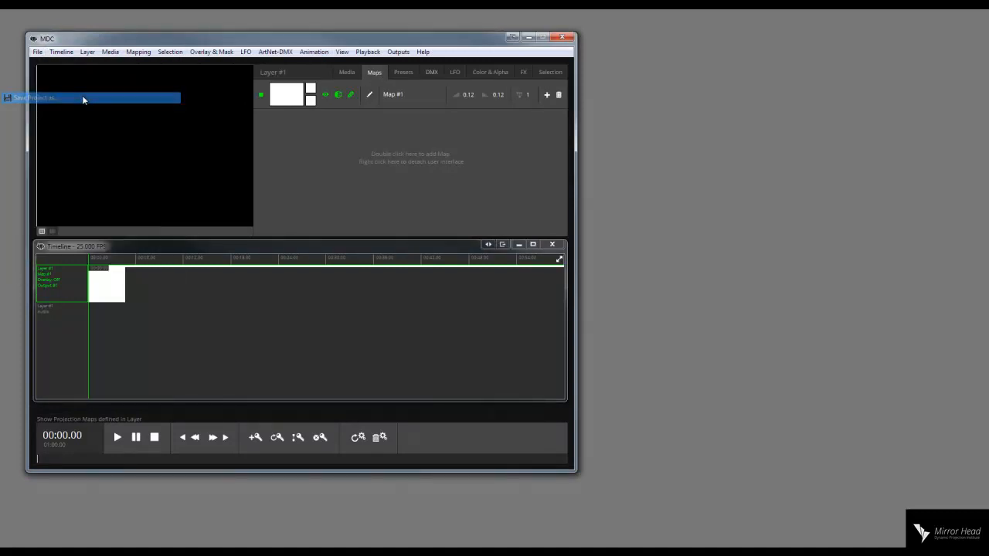
click(282, 164)
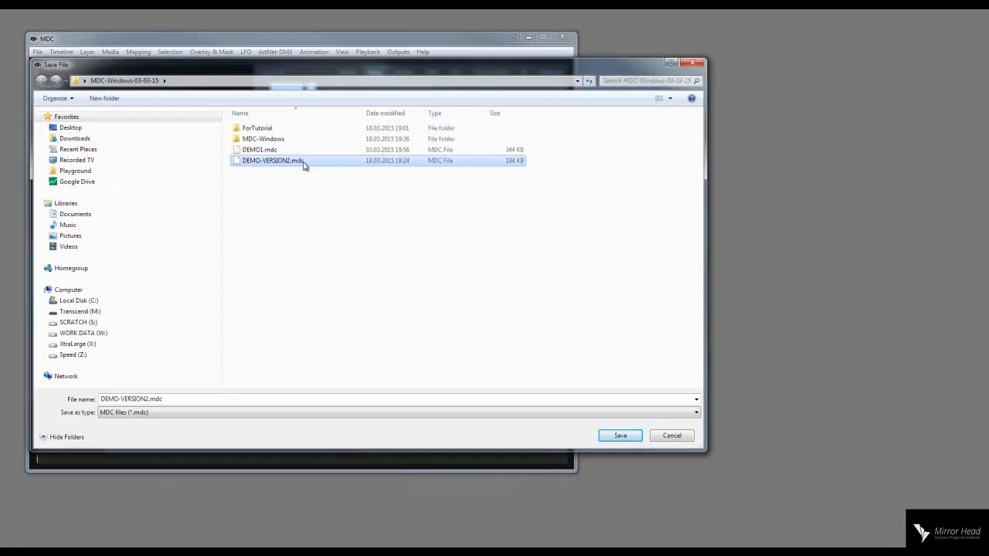
click(604, 435)
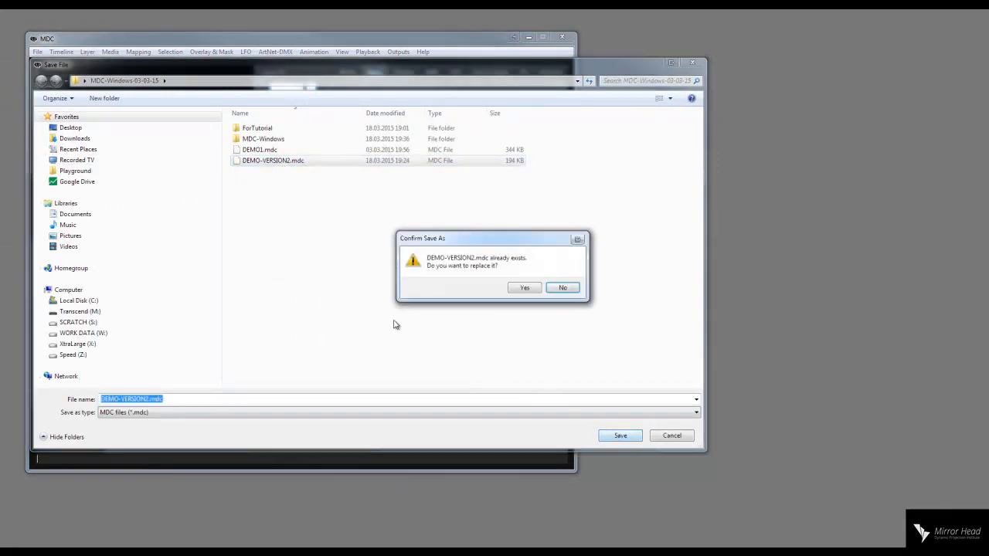
click(528, 286)
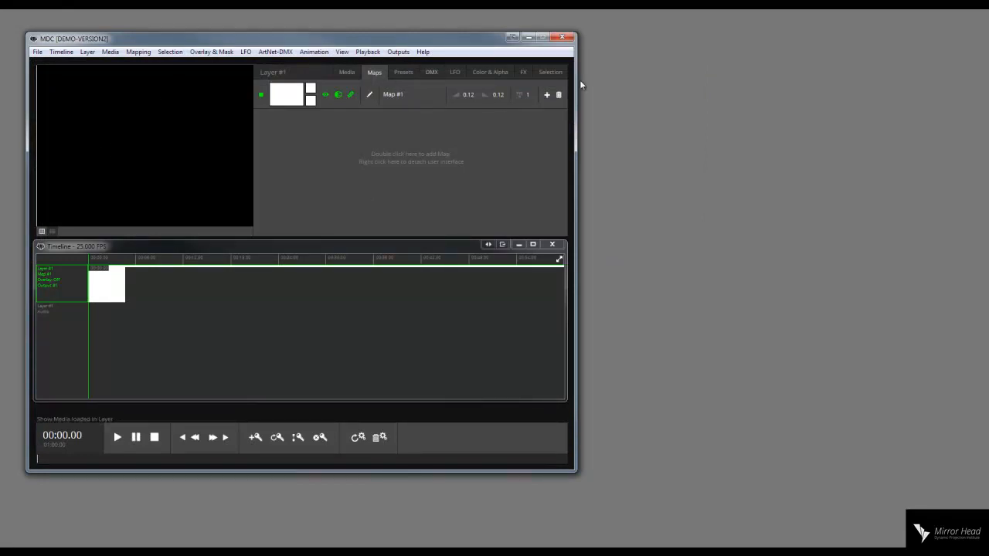
Load all the images and the MH_logo.mov video from the ForTutorial folder into Layer #1's media, leaving out the zip archive.
click(347, 73)
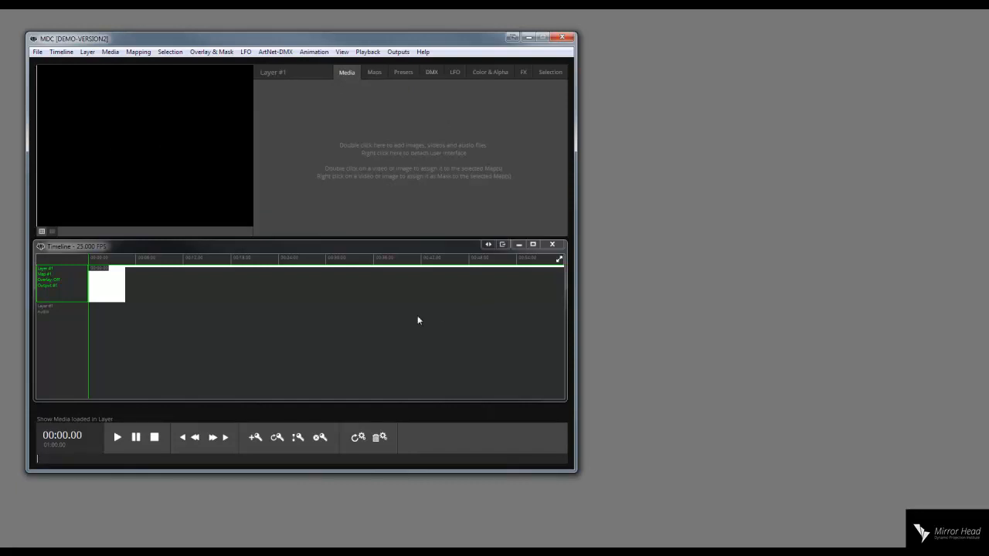
double_click(347, 144)
double_click(203, 129)
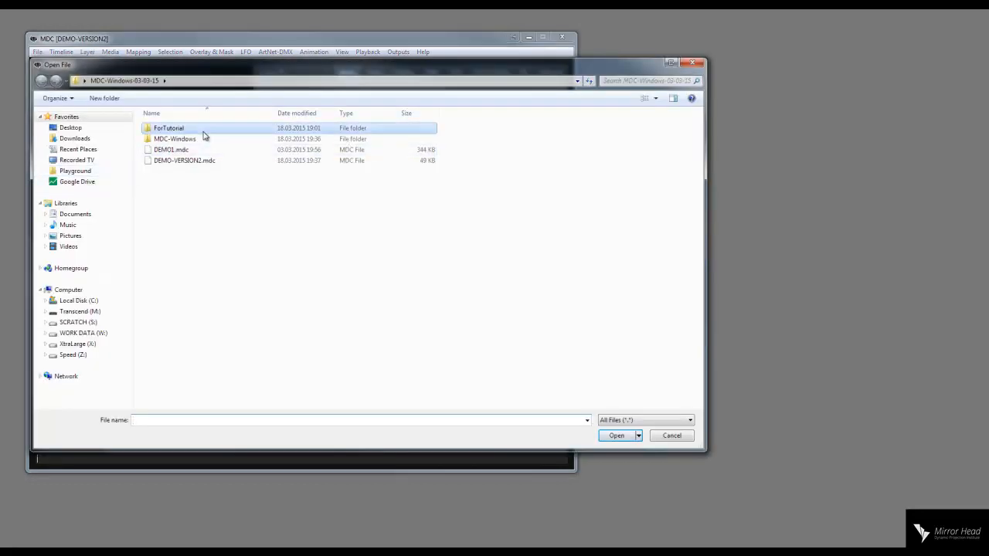
click(158, 170)
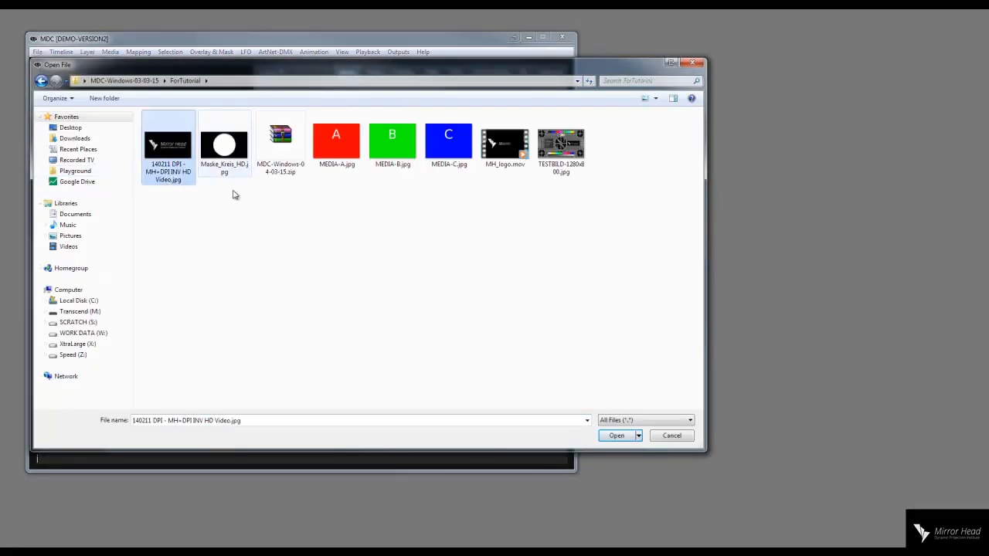
click(232, 176)
ctrl+click(155, 161)
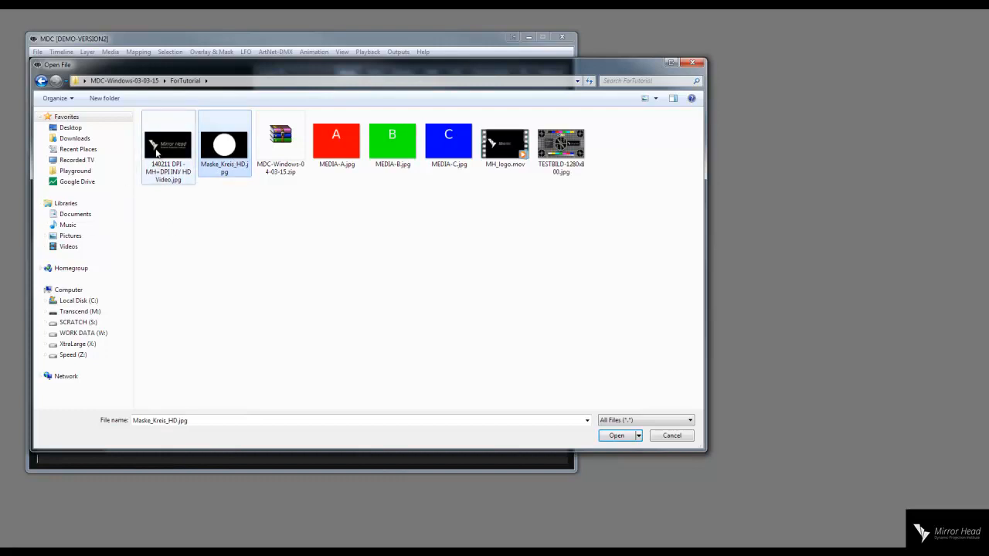
ctrl+click(336, 150)
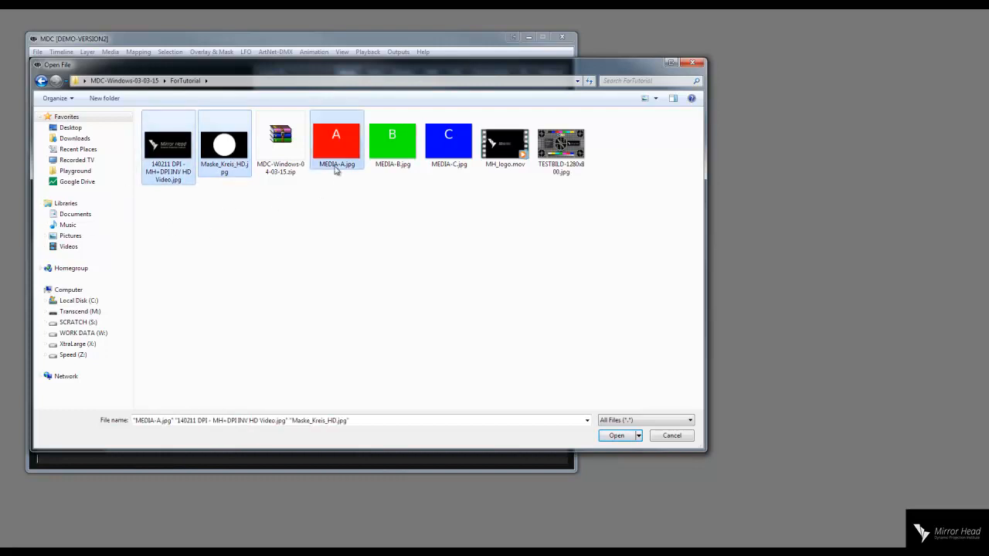
ctrl+click(392, 151)
ctrl+click(448, 150)
drag(600, 216, 312, 112)
drag(217, 225, 239, 119)
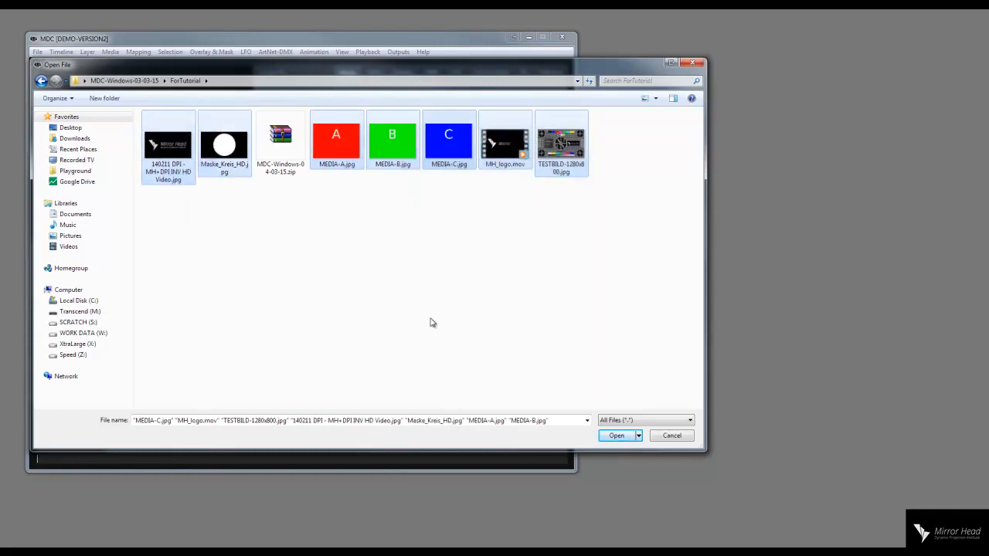
click(618, 436)
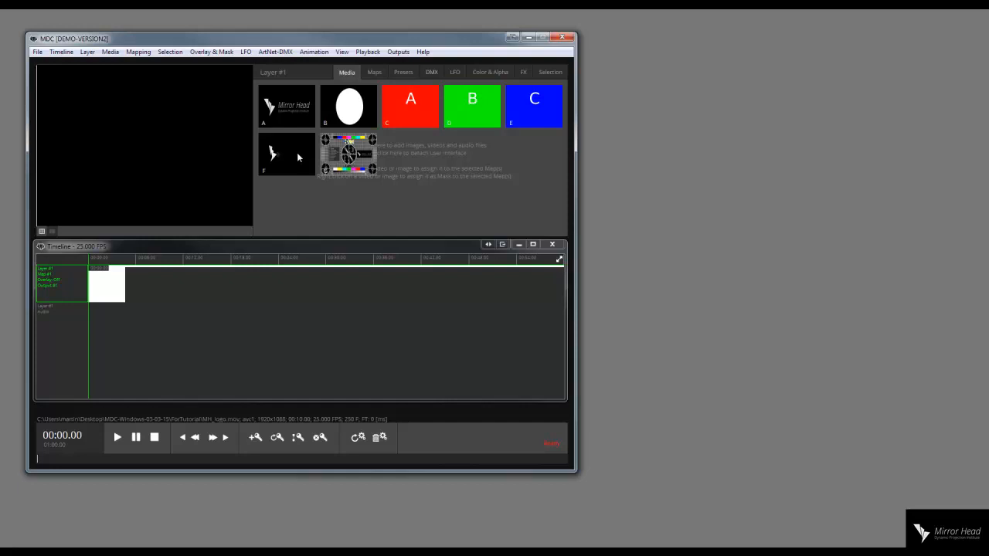
Start playback and shift the main window slightly up and left on the desktop.
click(117, 438)
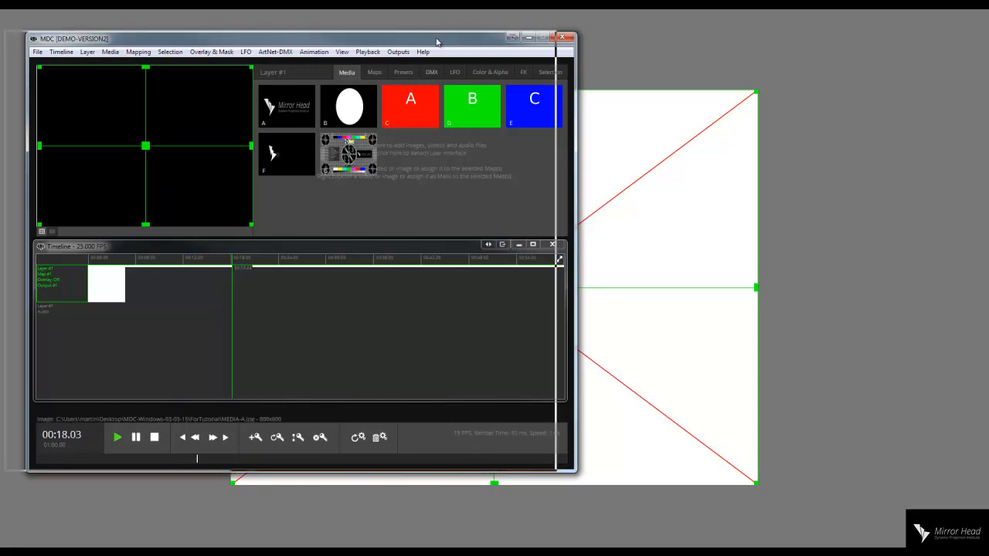
drag(457, 43, 441, 34)
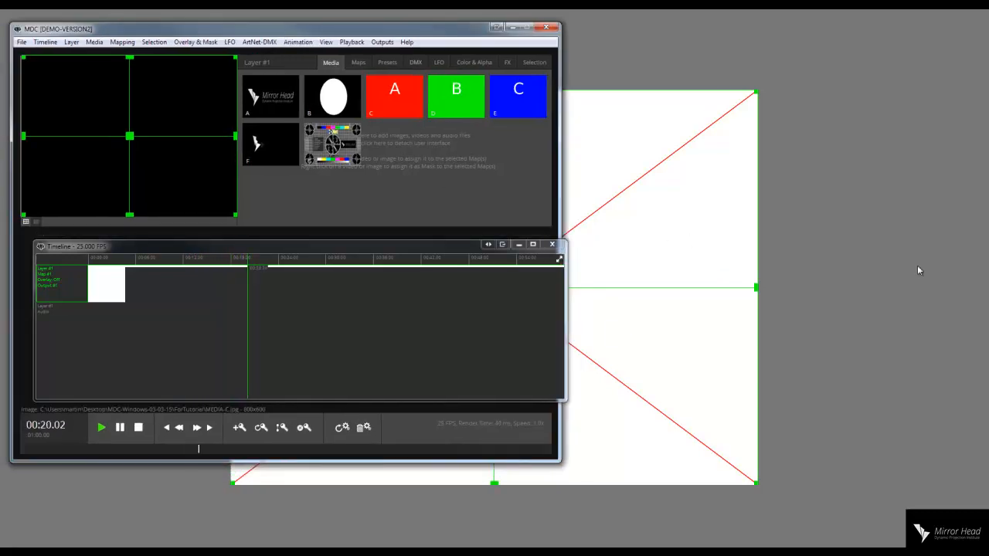
Bring the output window and the main window to the front alternately, and check Layer #1's maps before returning to its media.
click(651, 260)
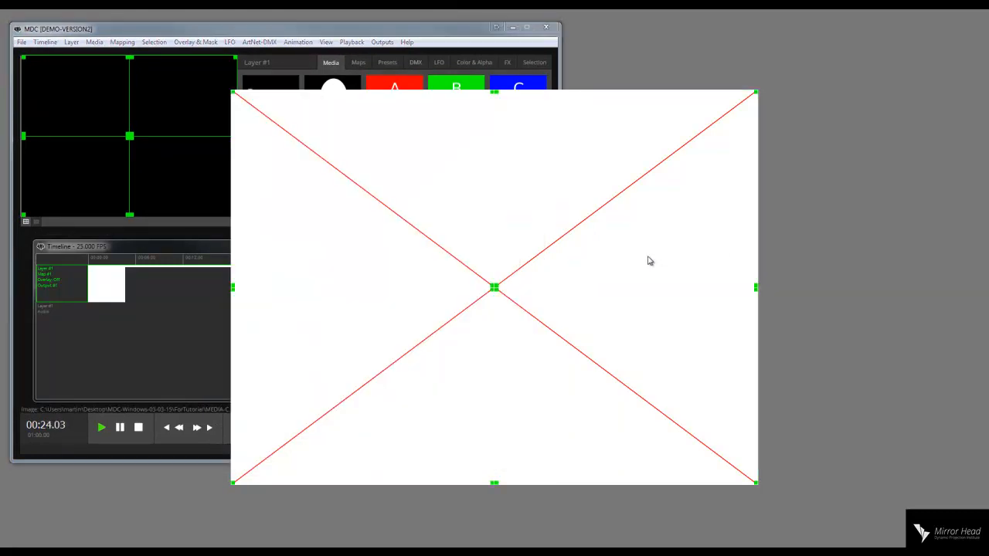
click(421, 35)
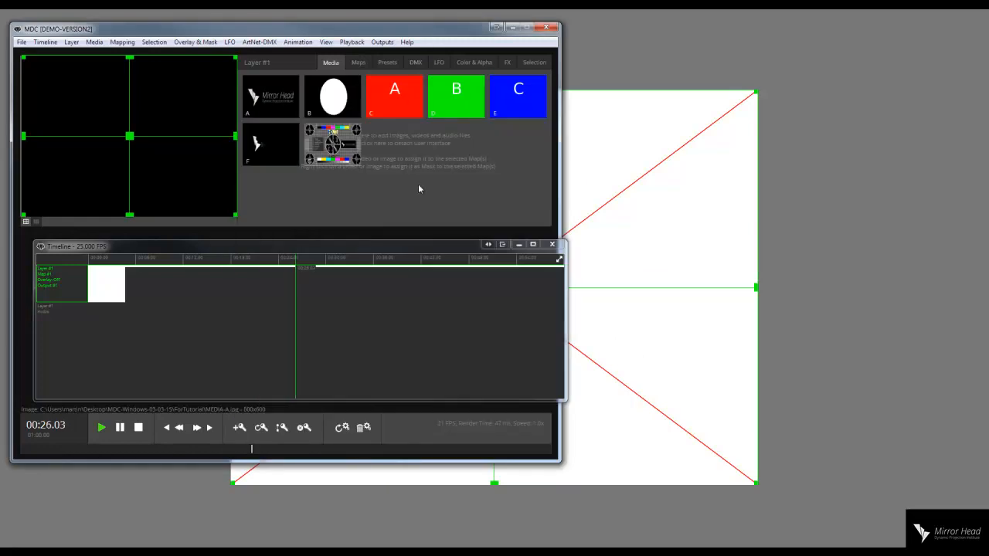
click(678, 240)
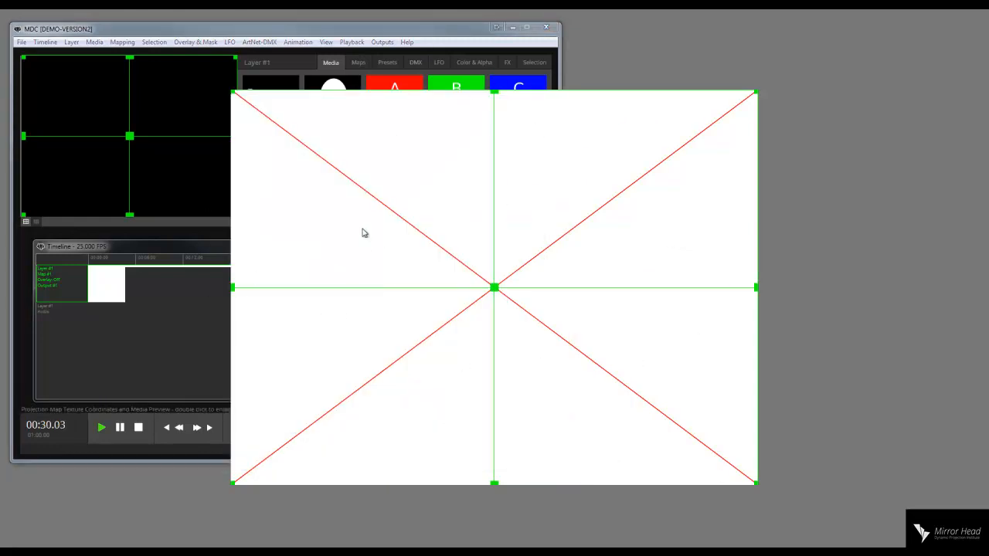
click(433, 37)
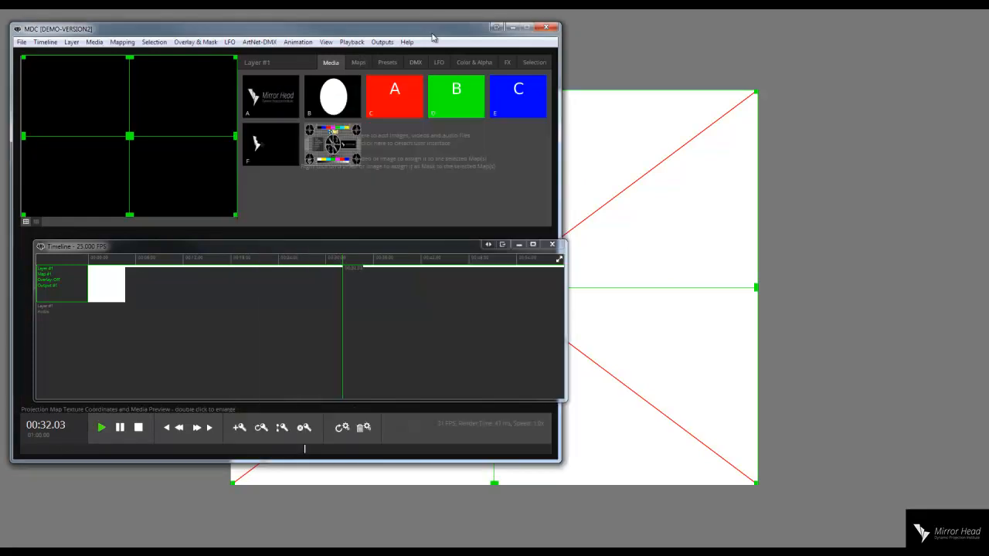
click(358, 62)
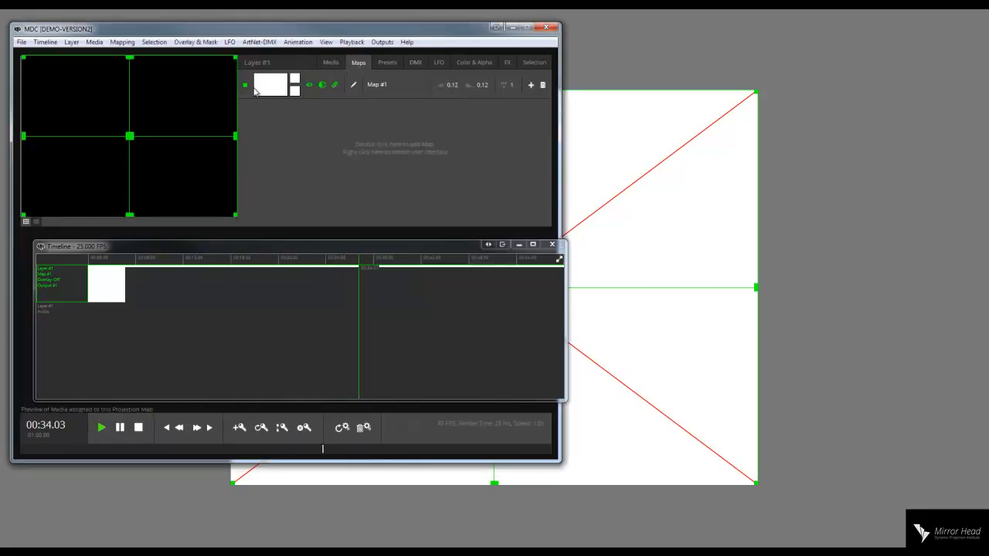
click(332, 67)
Set the output size to 640 by 480 in the output setup, apply it and close the dialog.
click(387, 44)
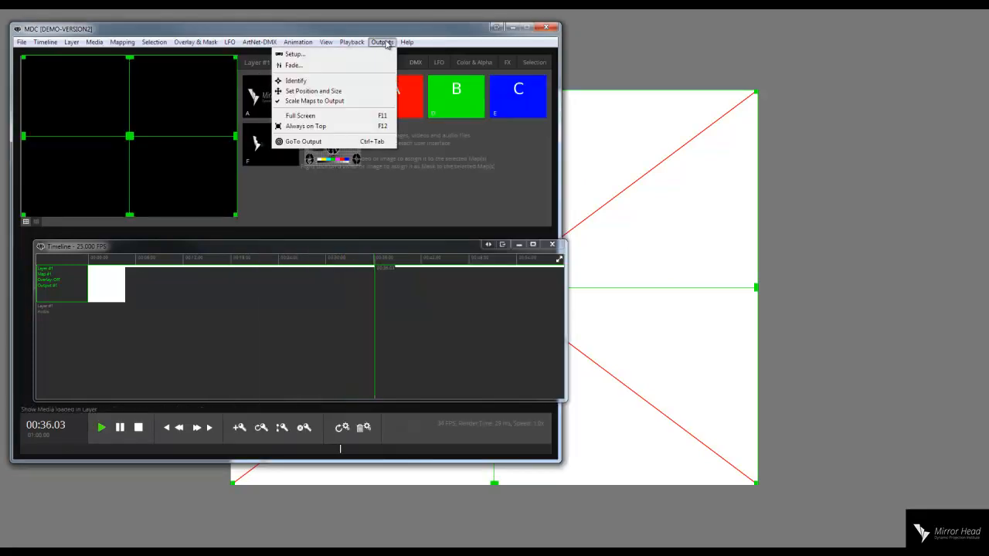
click(416, 54)
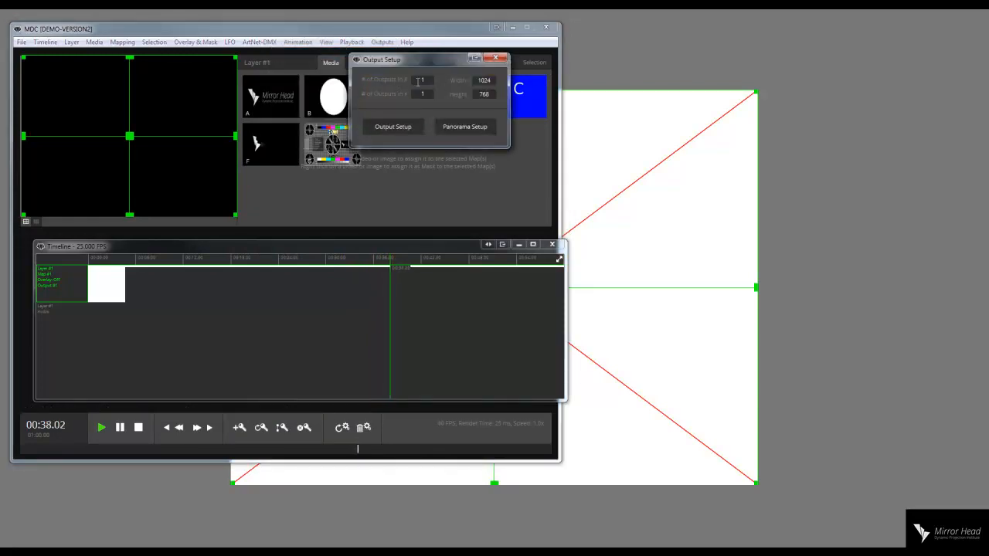
double_click(487, 81)
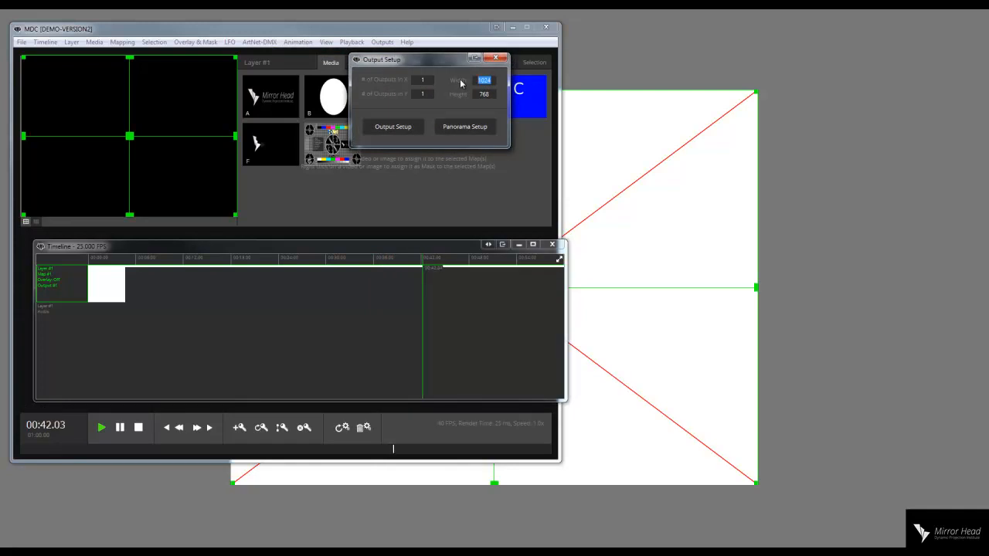
text(640)
key(Tab)
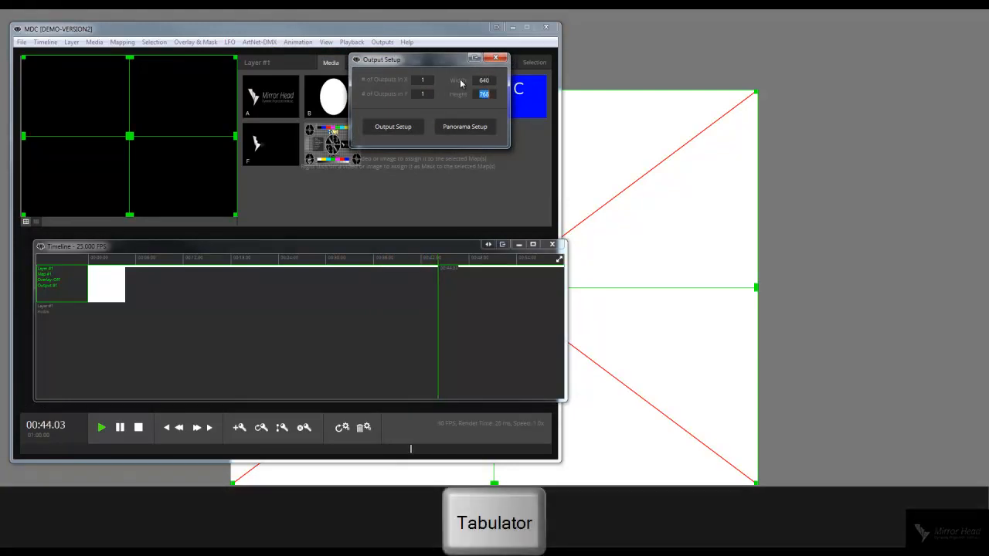
text(480)
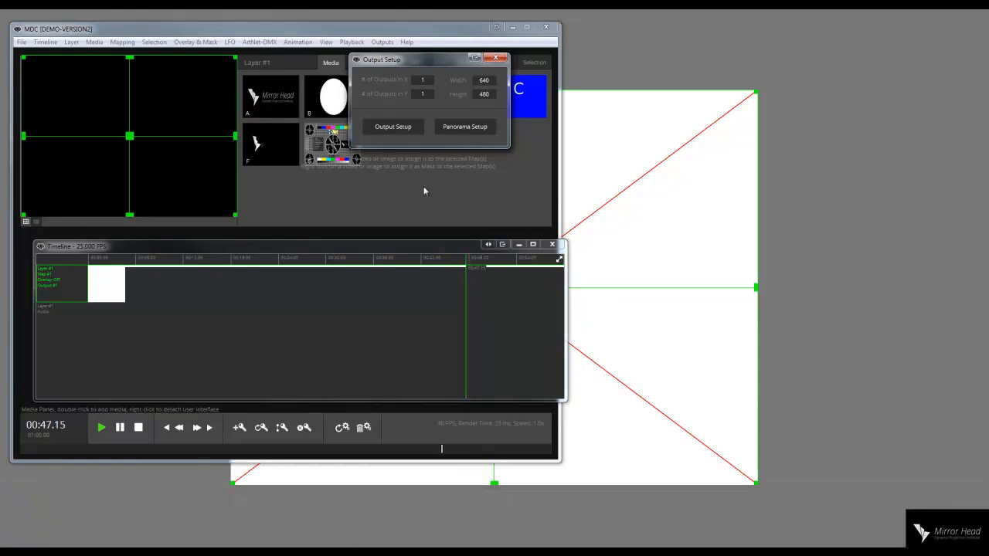
click(396, 128)
click(495, 60)
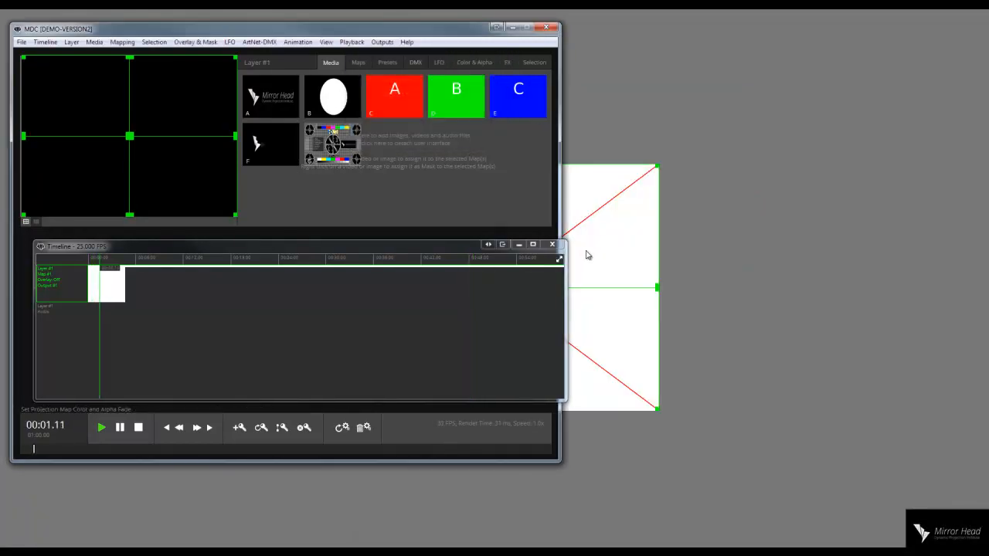
Enable Set Position and Size for the output, move it to the free desktop area beside the main window, and turn the mode off.
click(382, 43)
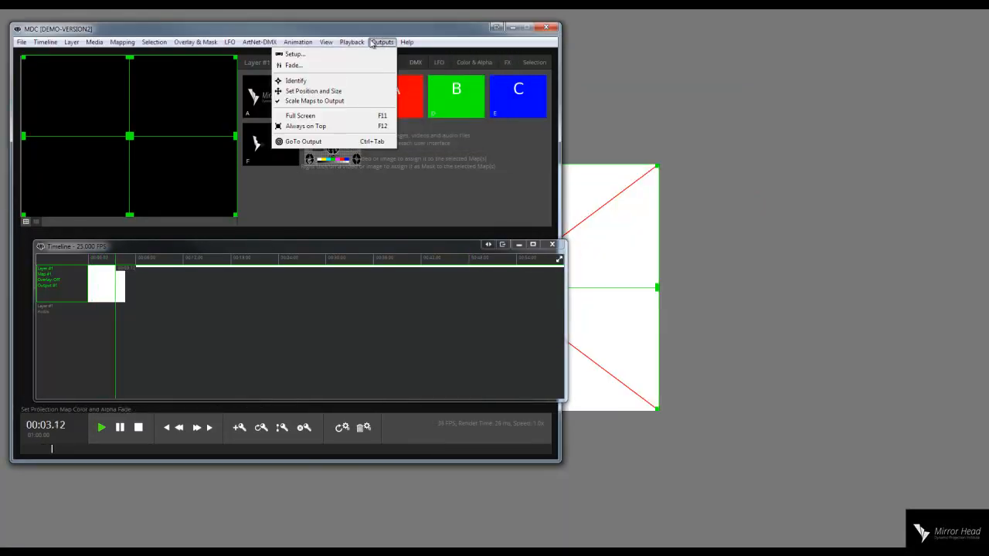
click(312, 91)
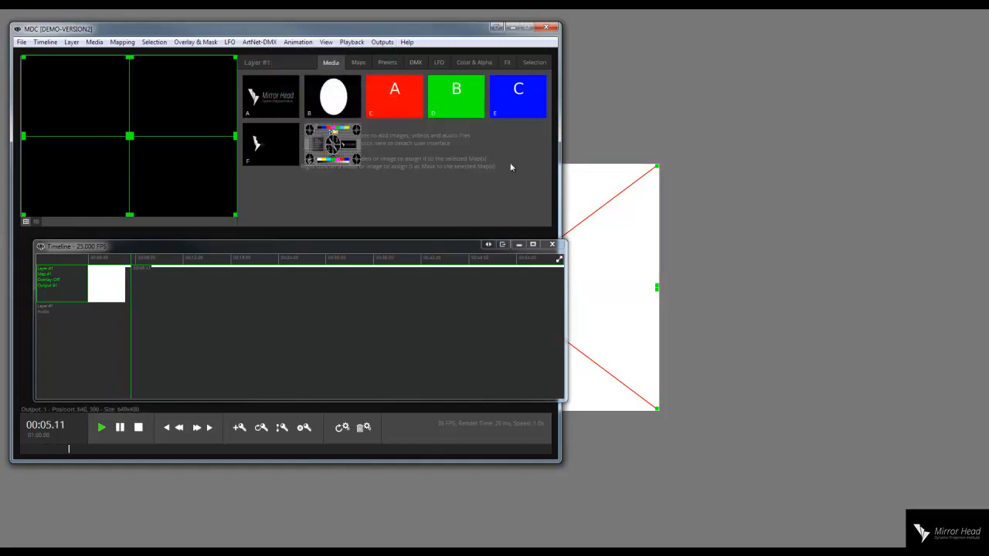
click(382, 43)
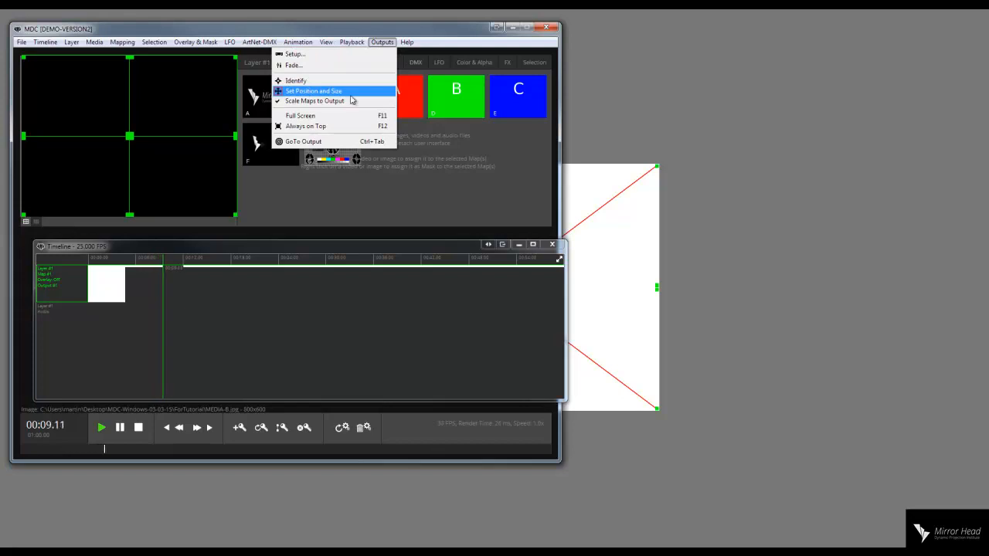
click(307, 94)
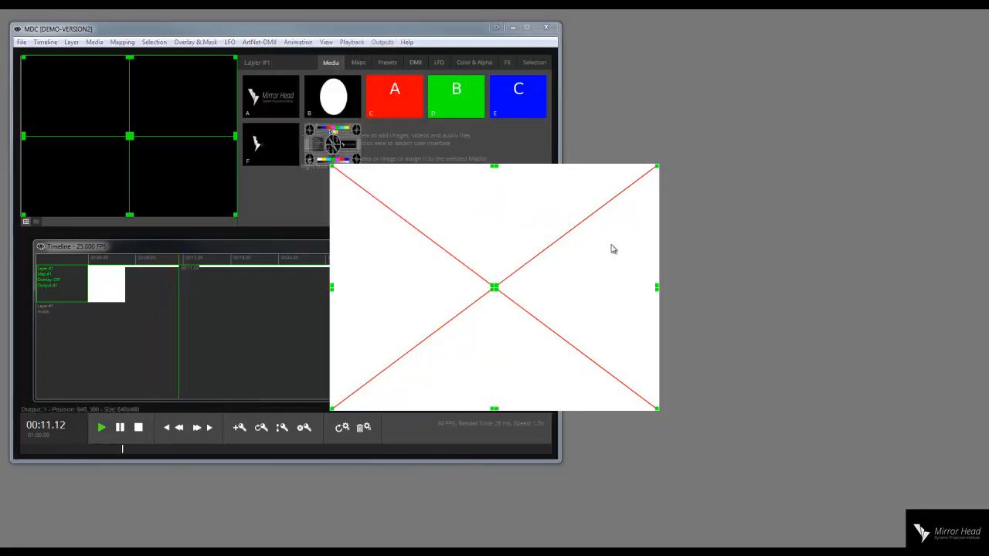
drag(613, 249, 929, 100)
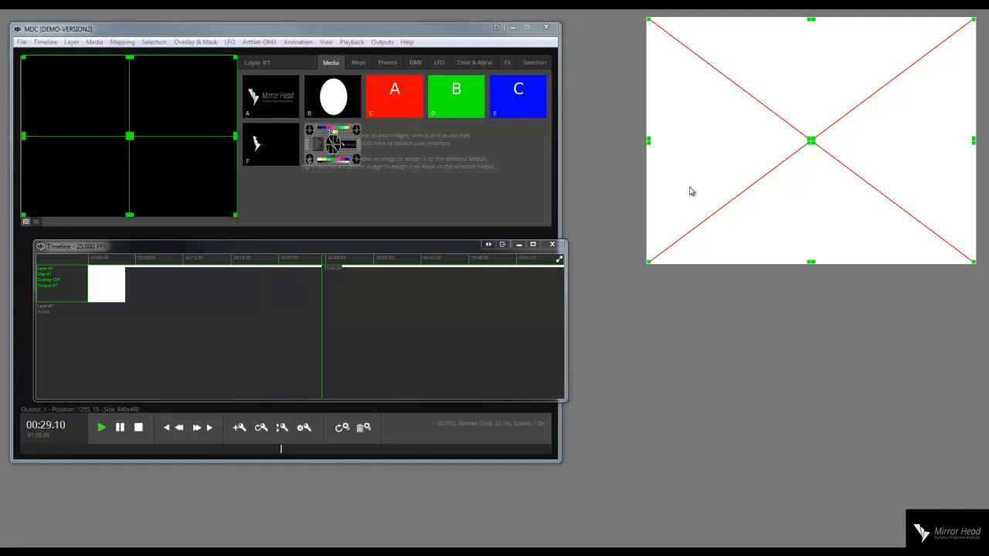
drag(688, 190, 706, 214)
click(381, 42)
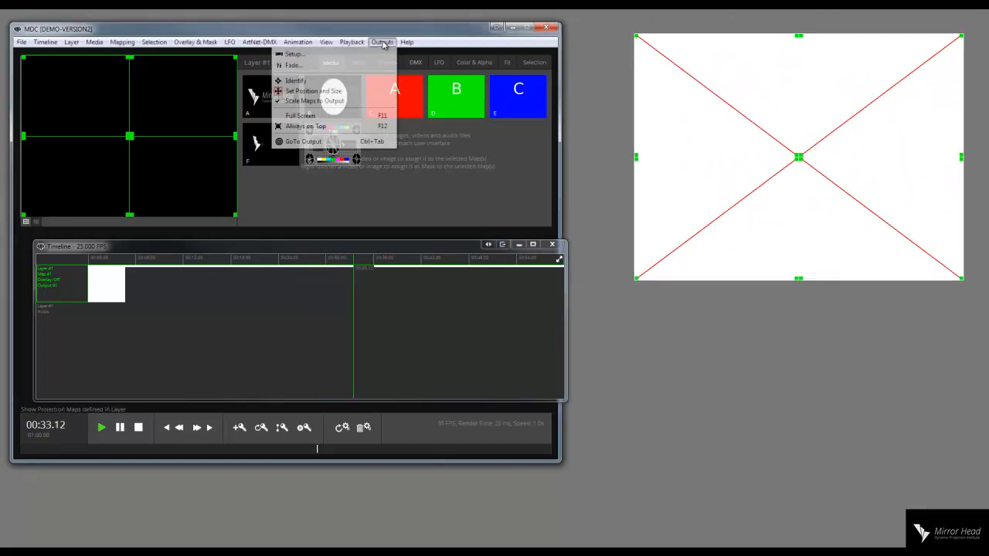
click(365, 91)
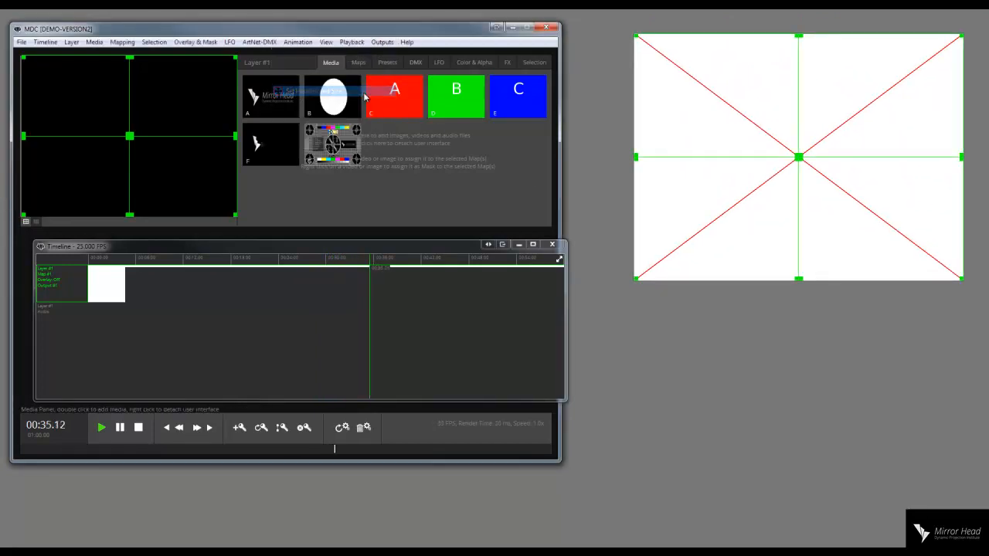
click(390, 43)
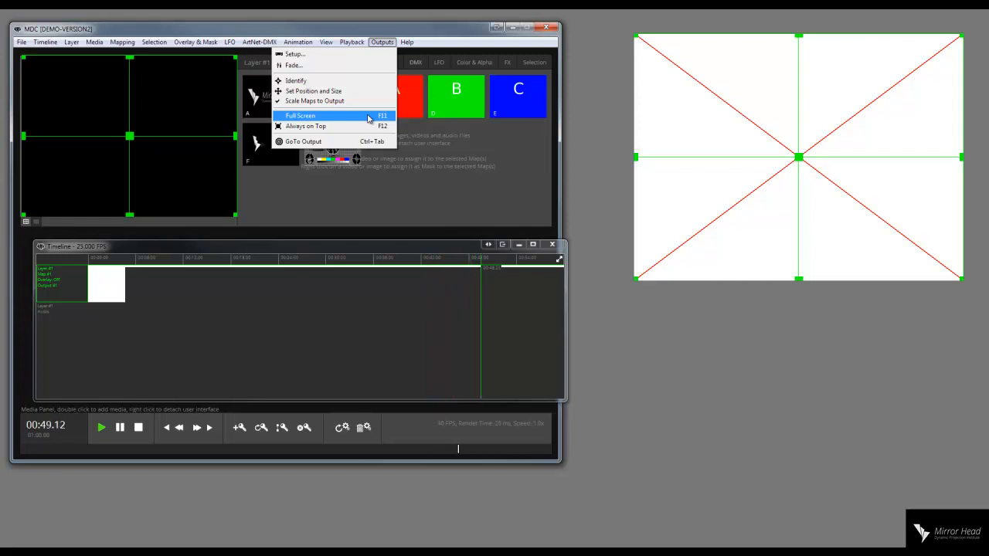
click(382, 41)
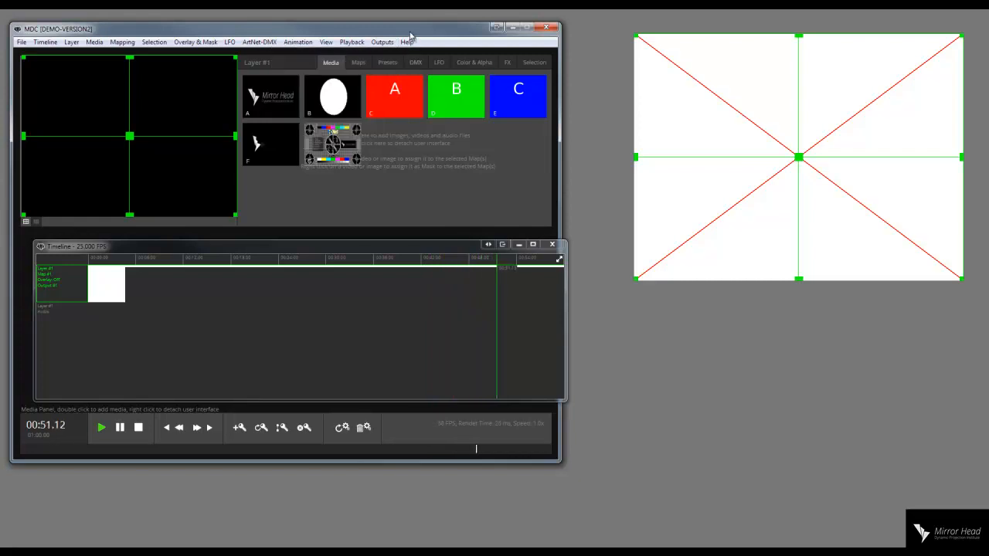
Save the project under the name DEMO-VERSION2.mdc, replacing the existing file.
click(22, 42)
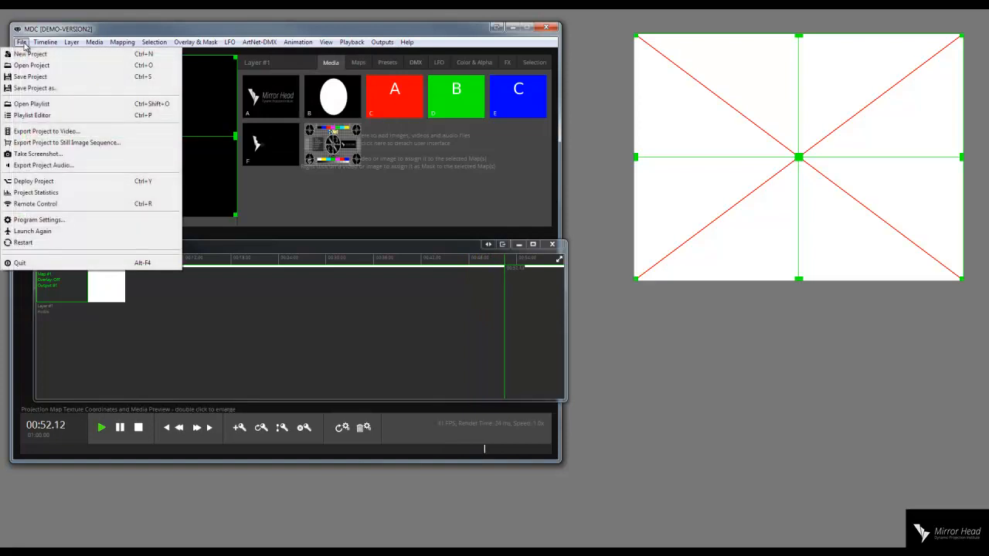
click(45, 88)
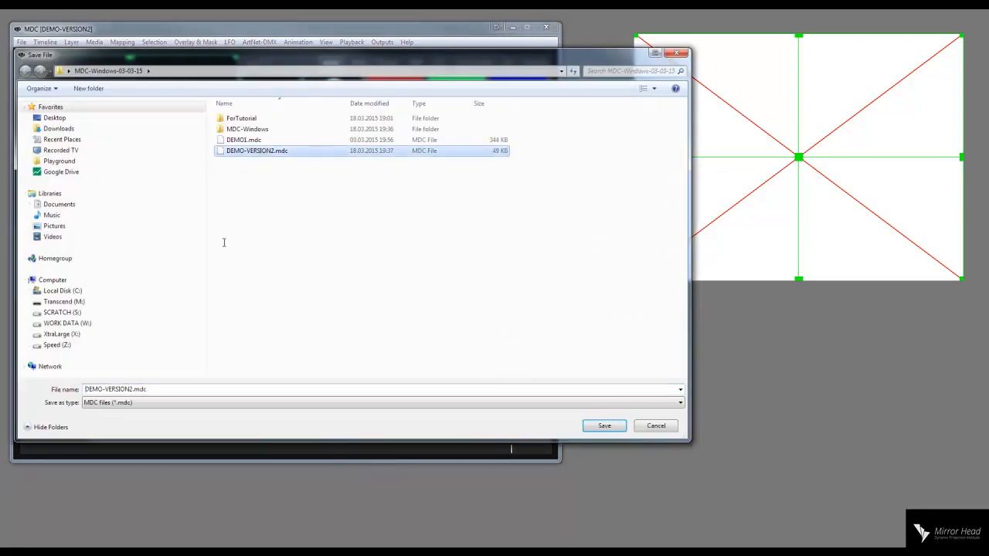
click(603, 431)
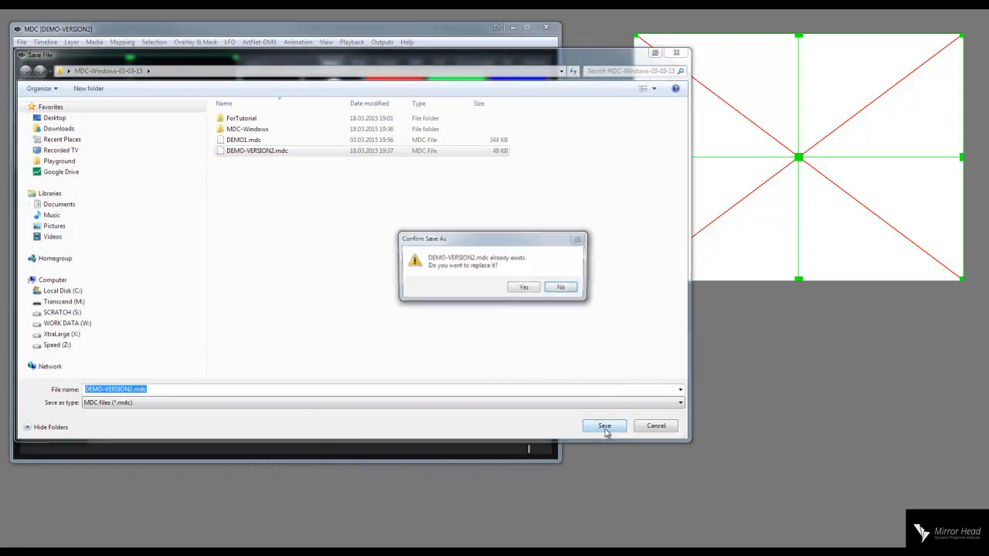
click(523, 287)
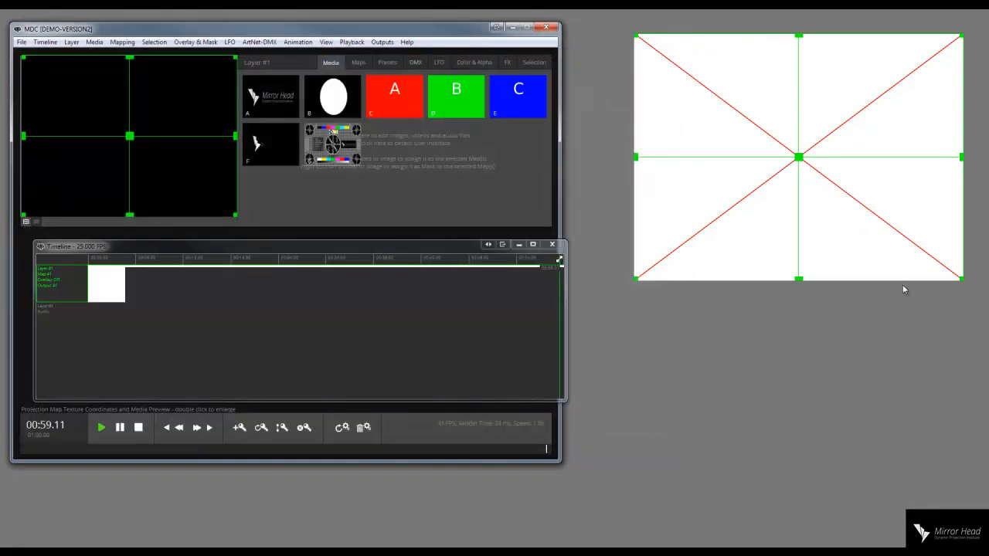
Move the timeline window slightly left and narrow it so it fits within the main window.
mouse_move(443, 242)
mouse_down()
mouse_move(450, 247)
mouse_move(440, 249)
mouse_up()
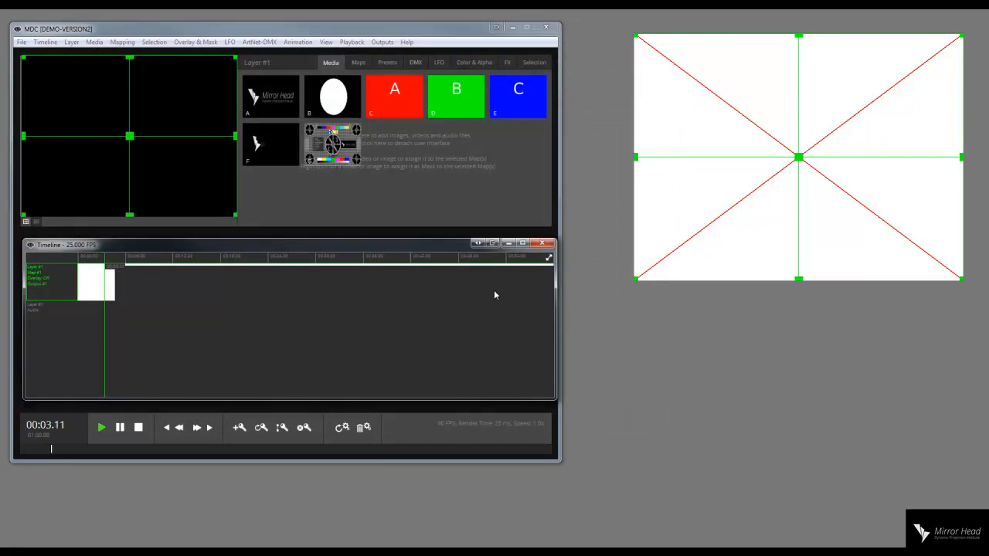
mouse_move(555, 341)
mouse_down()
mouse_move(538, 340)
mouse_move(549, 340)
mouse_up()
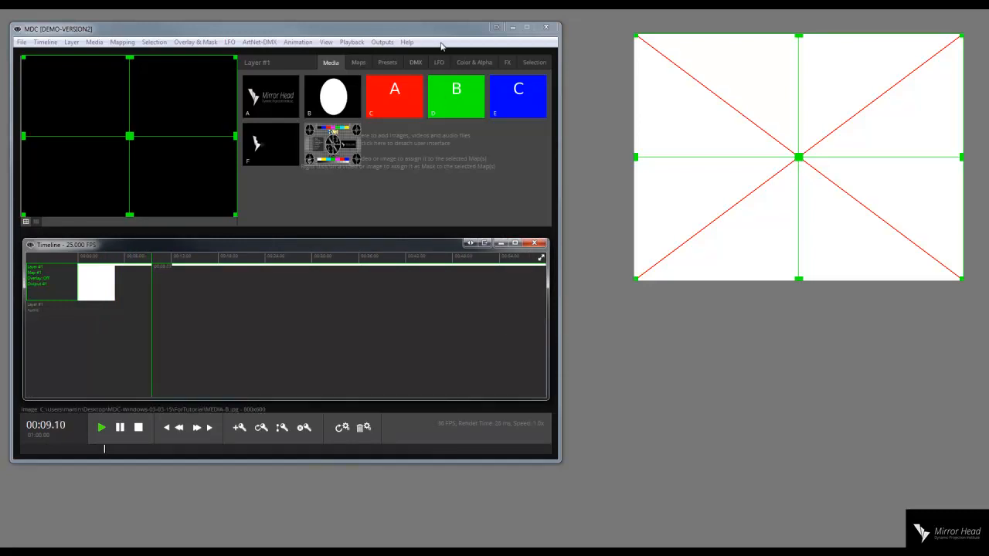
Load the DMX configuration MH_01_01.mdc_DMX from the MDC-Windows DMX fixture samples folder into Layer #1.
click(417, 62)
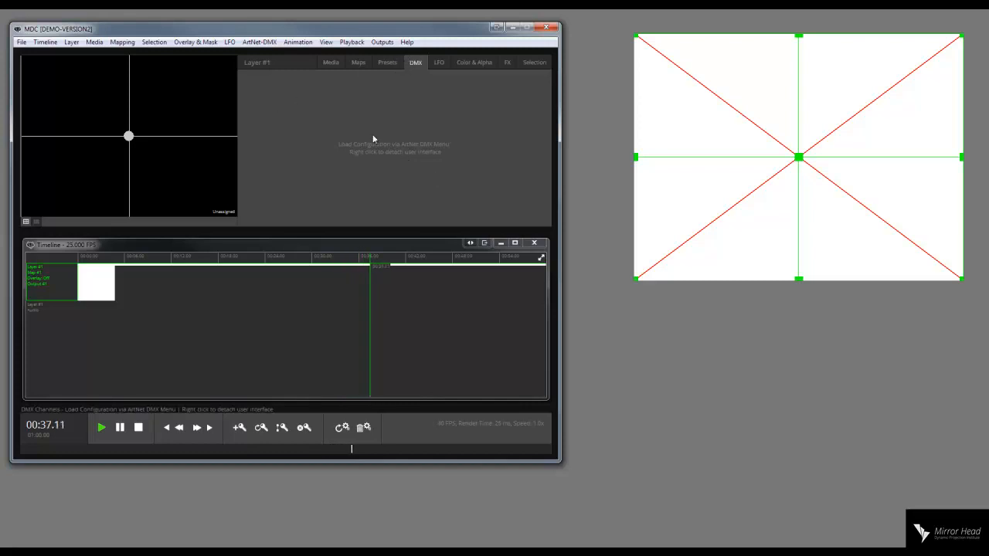
click(402, 125)
double_click(216, 129)
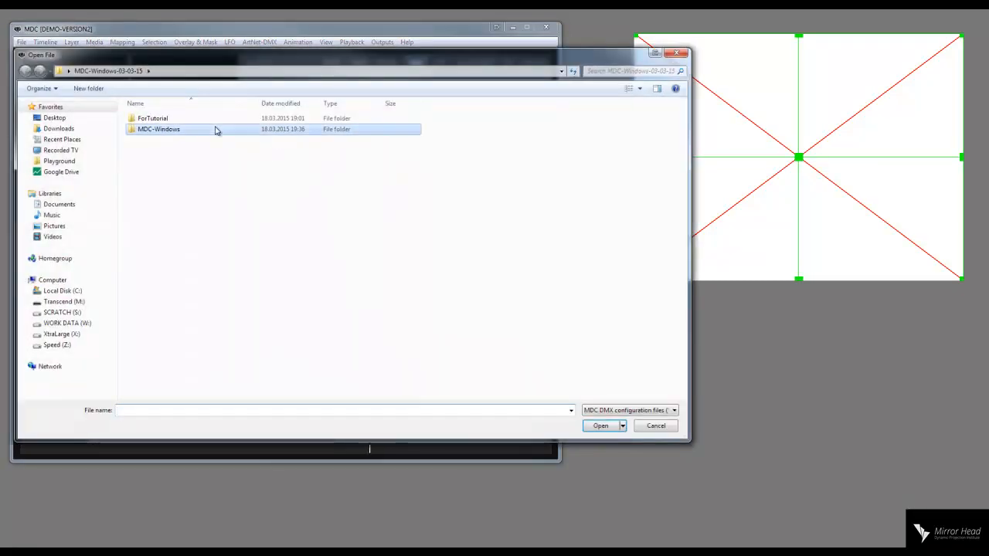
double_click(199, 120)
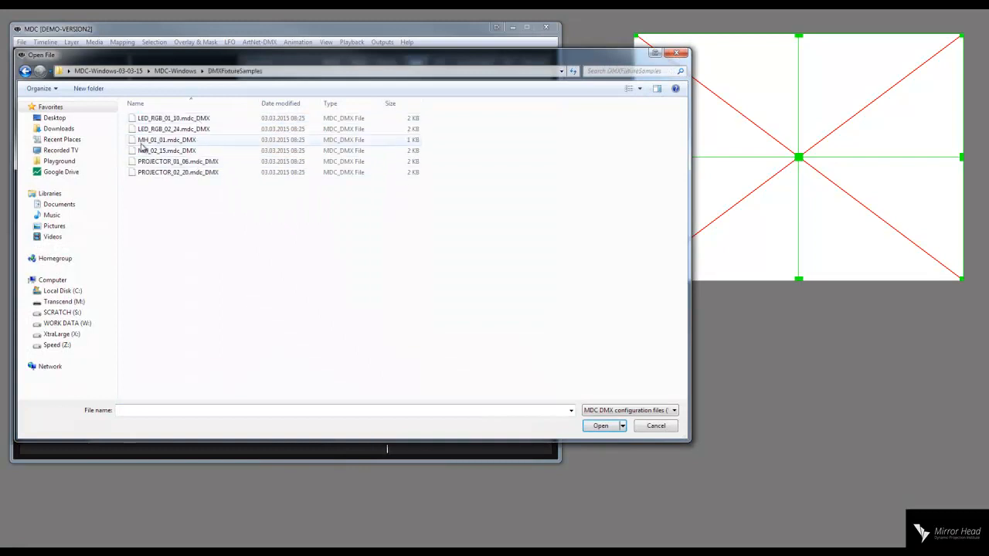
click(155, 142)
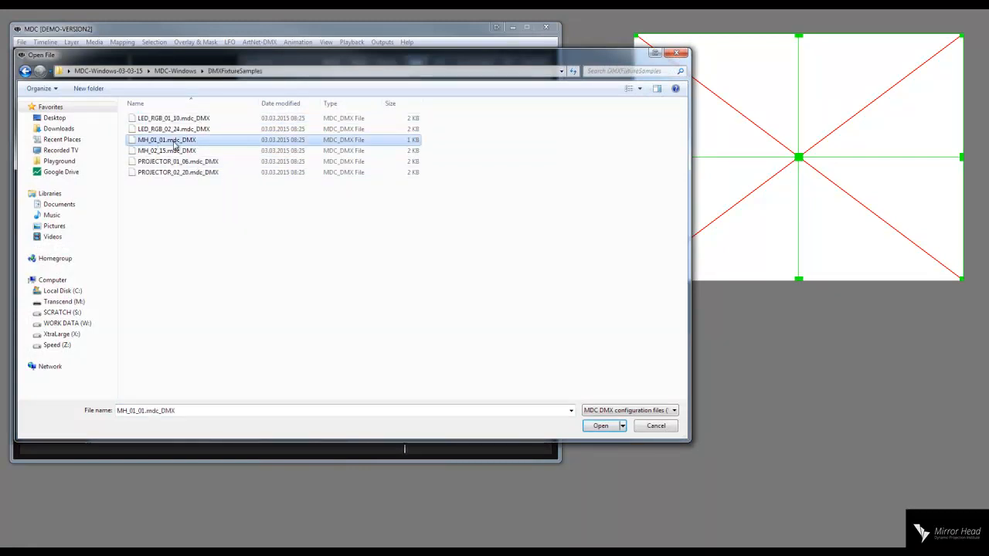
double_click(168, 143)
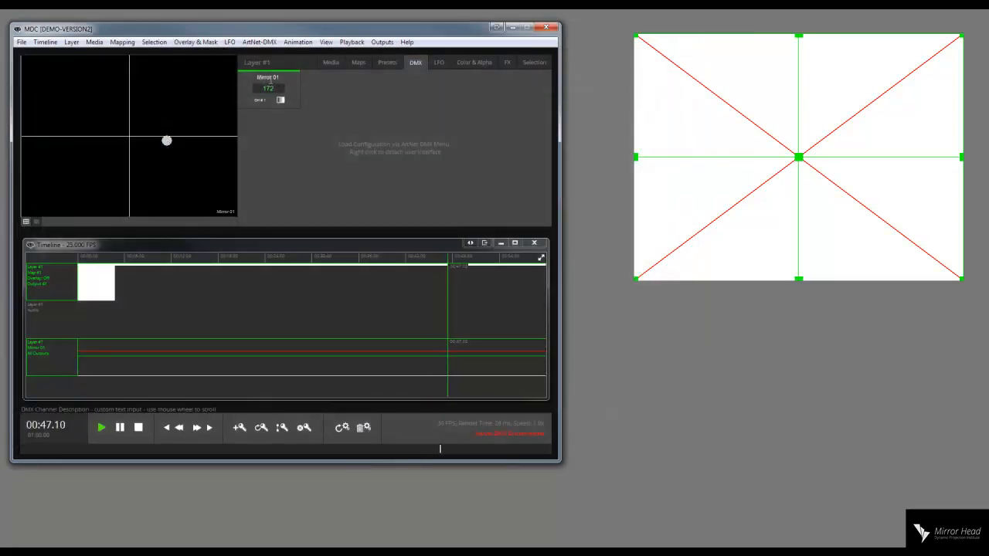
Set the ArtNet IP address to 192.168.0.11, start sending DMX to the node and close the ArtNet settings.
click(259, 42)
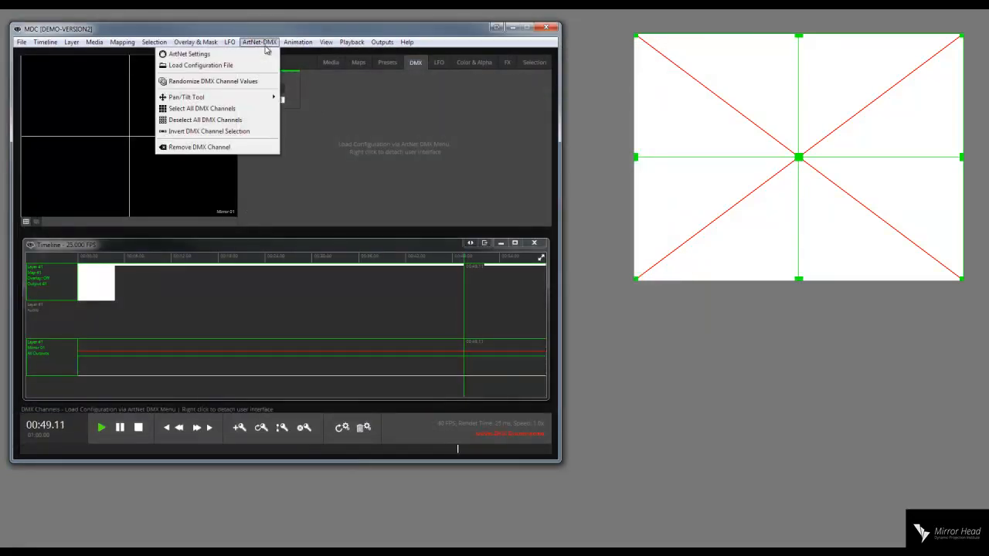
click(260, 58)
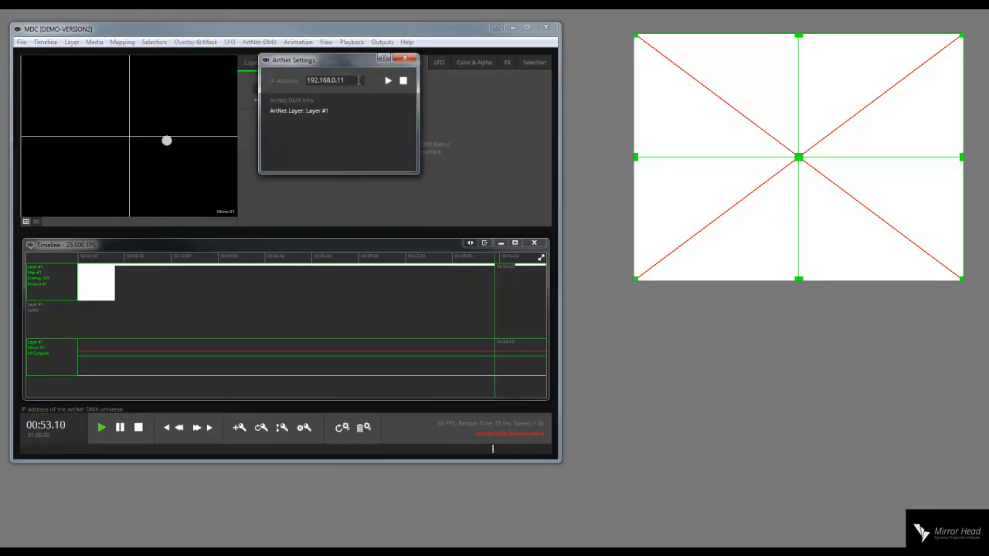
scroll(359, 80, down, 1)
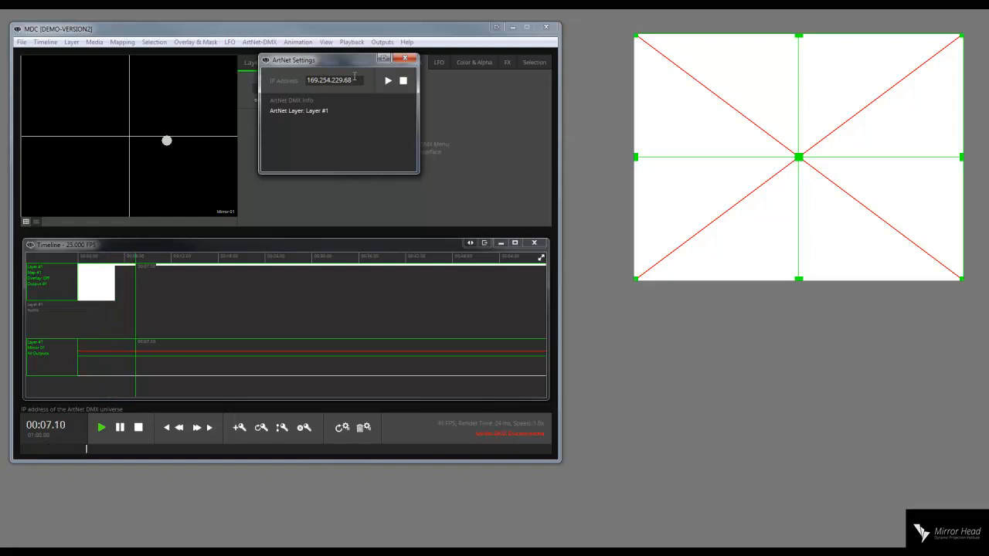
triple_click(320, 80)
text(192.168.0.11)
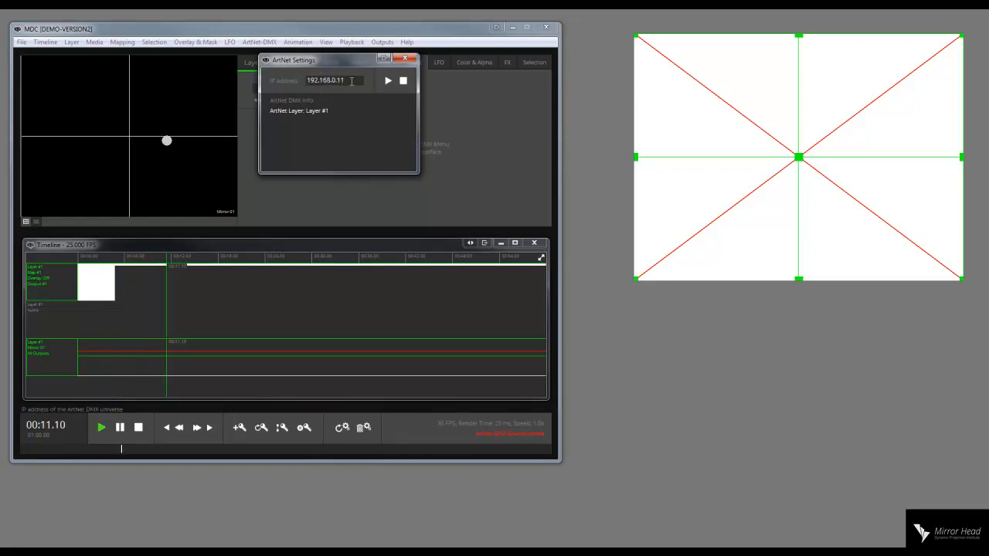
drag(347, 81, 302, 86)
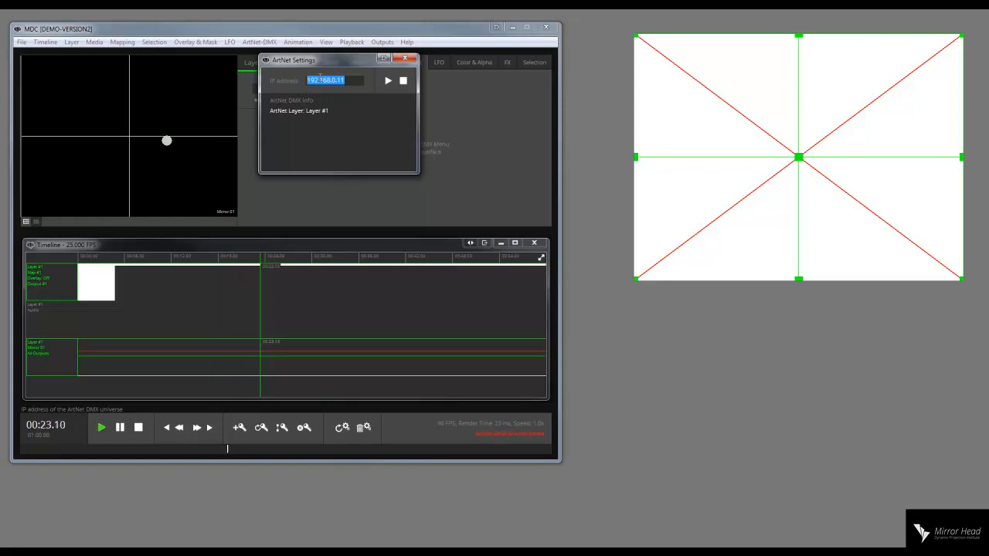
click(388, 81)
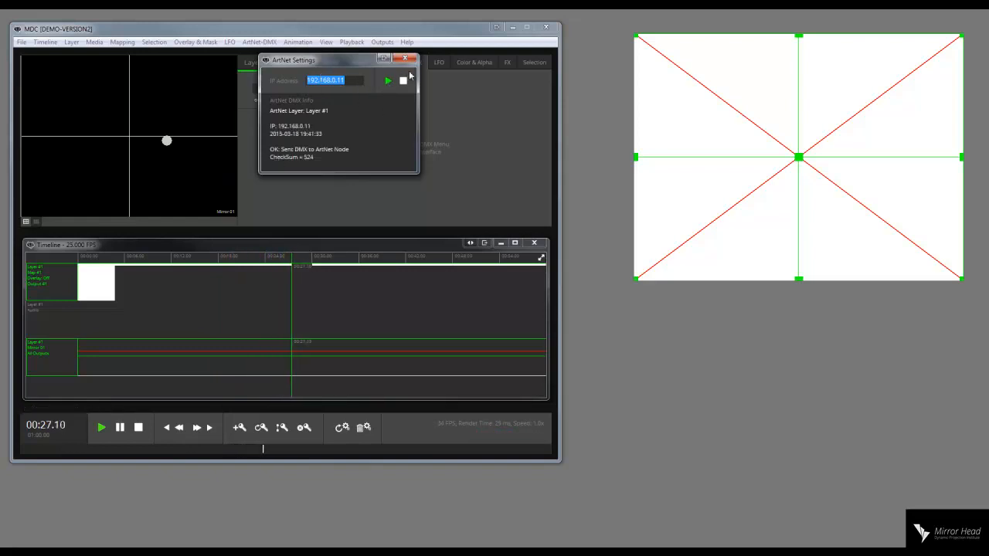
click(404, 57)
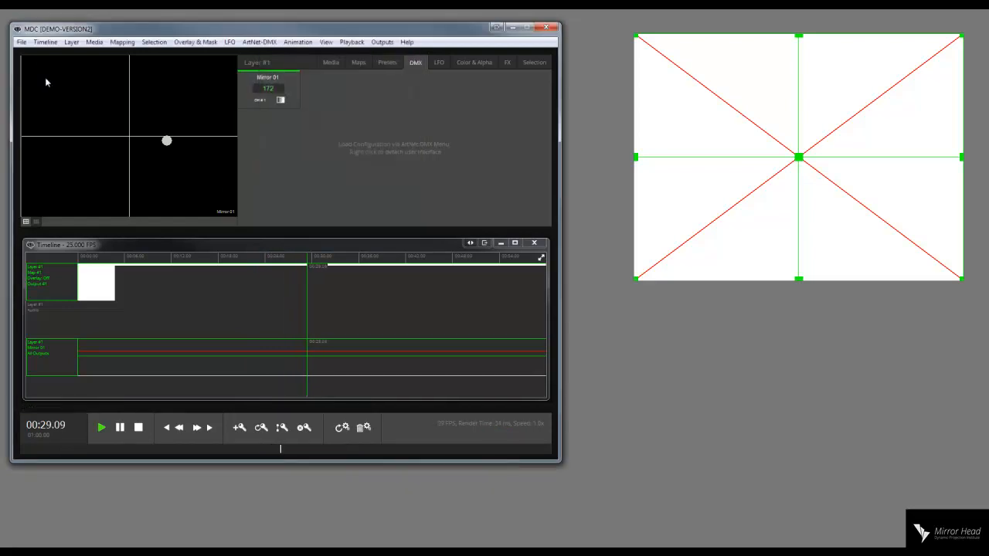
Save the current project and save another copy of it as TEMPLATE-FOR-TUTORIAL.
click(23, 42)
click(48, 77)
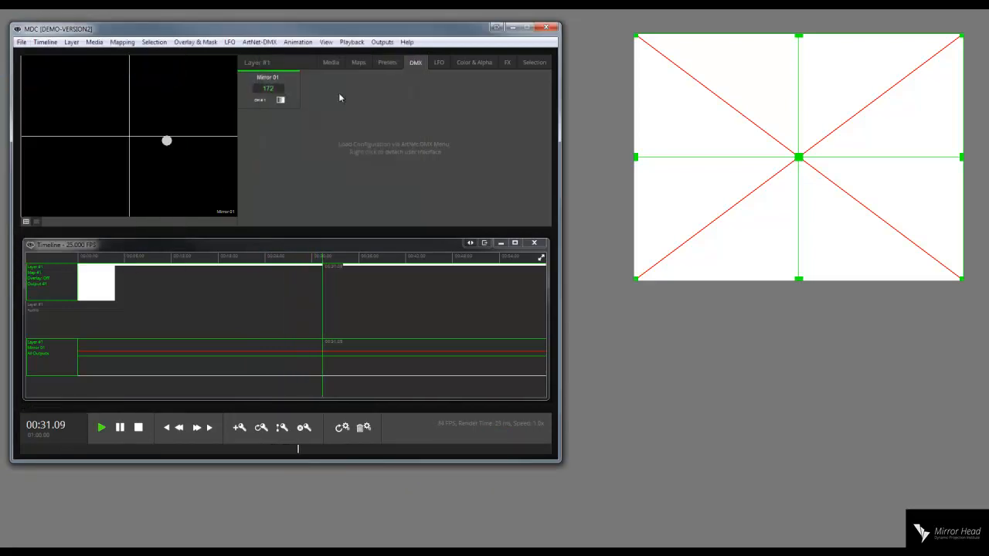
click(21, 42)
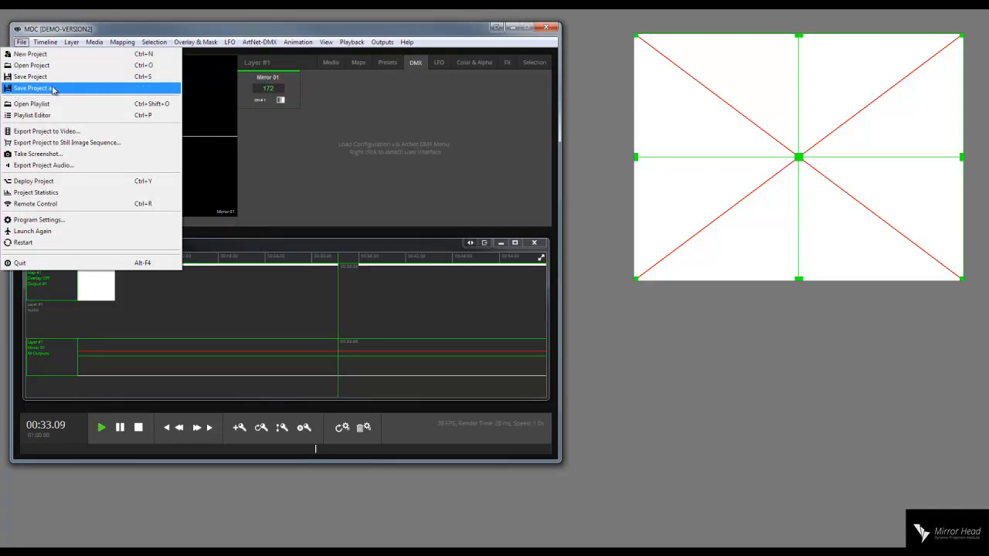
click(47, 88)
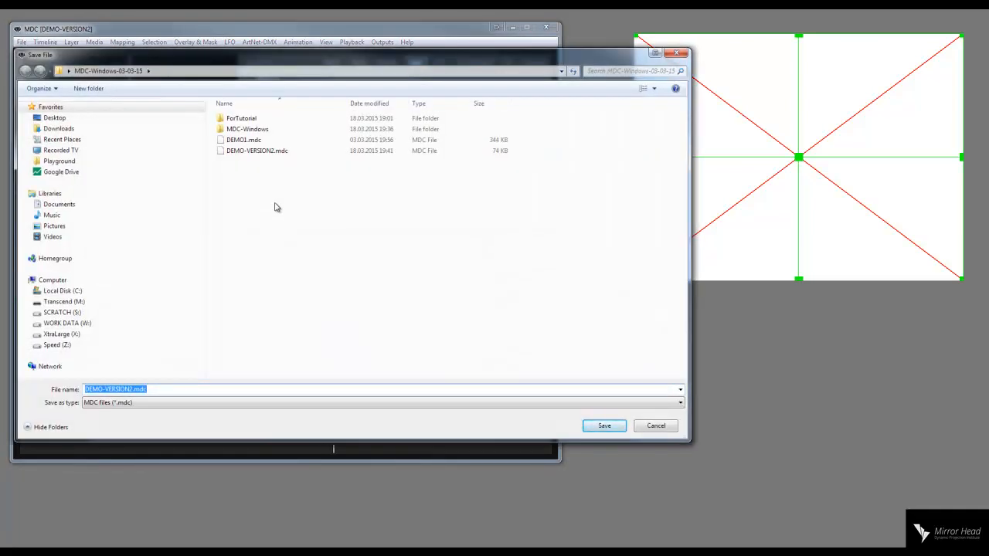
text(TEMPLATE-)
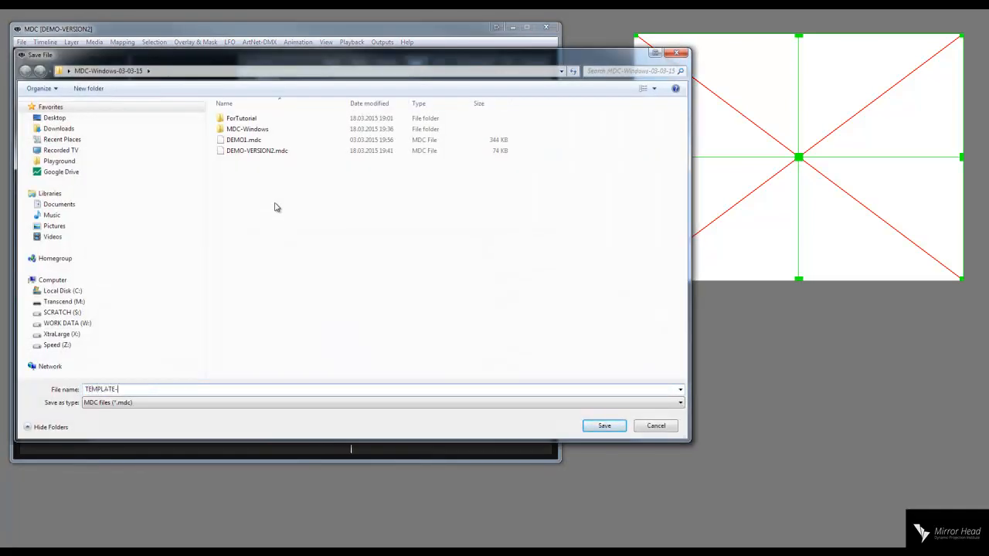
text(FOR_TO)
key(BackSpace)
key(BackSpace)
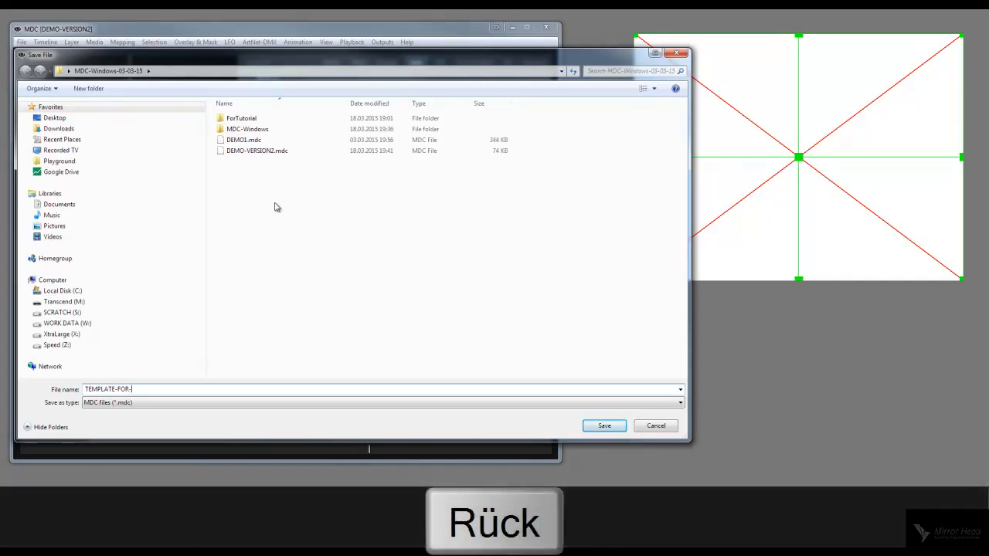
key(shift+BackSpace)
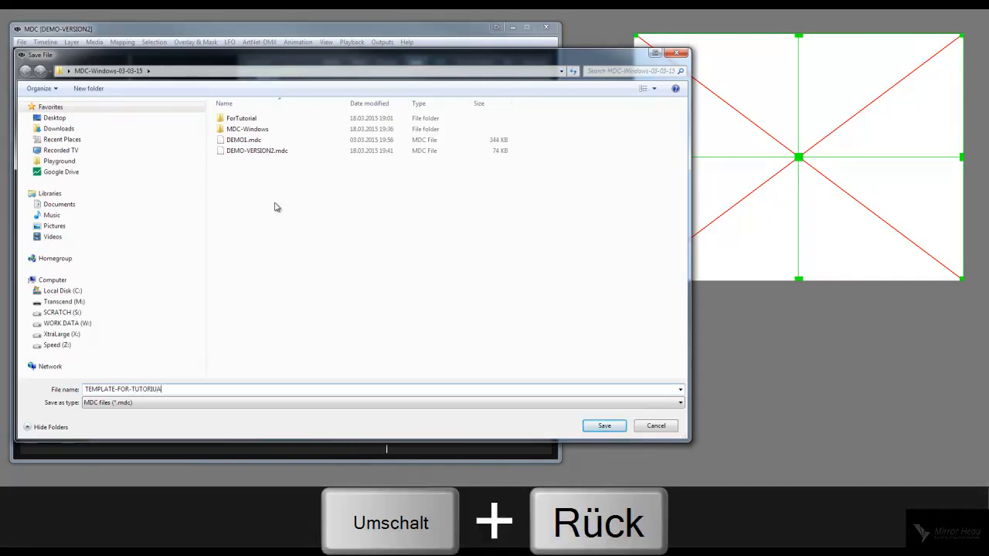
key(Return)
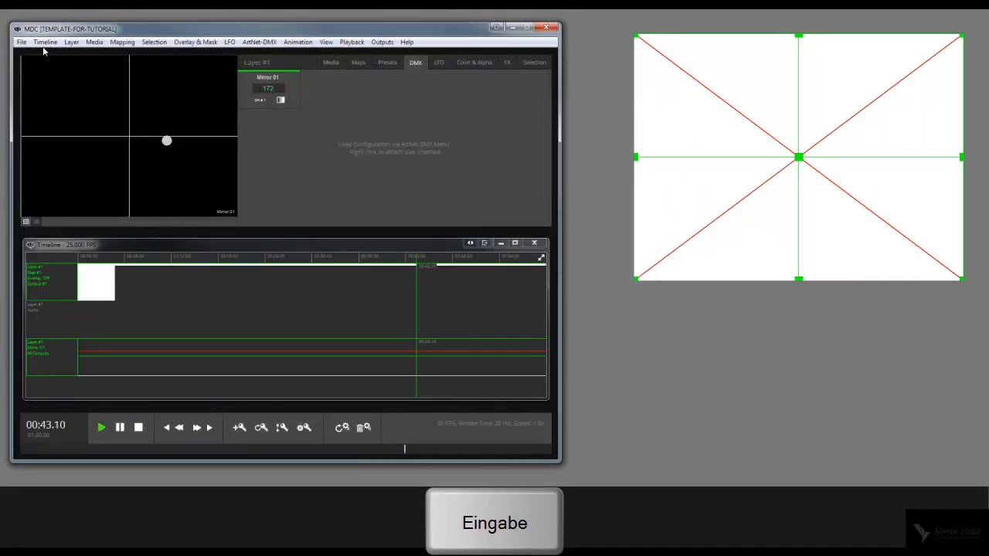
Shift the timeline window up and left, compare Layer #1's media and DMX previews, and move the Mirror 01 point to about 174.
drag(319, 246, 306, 236)
click(332, 63)
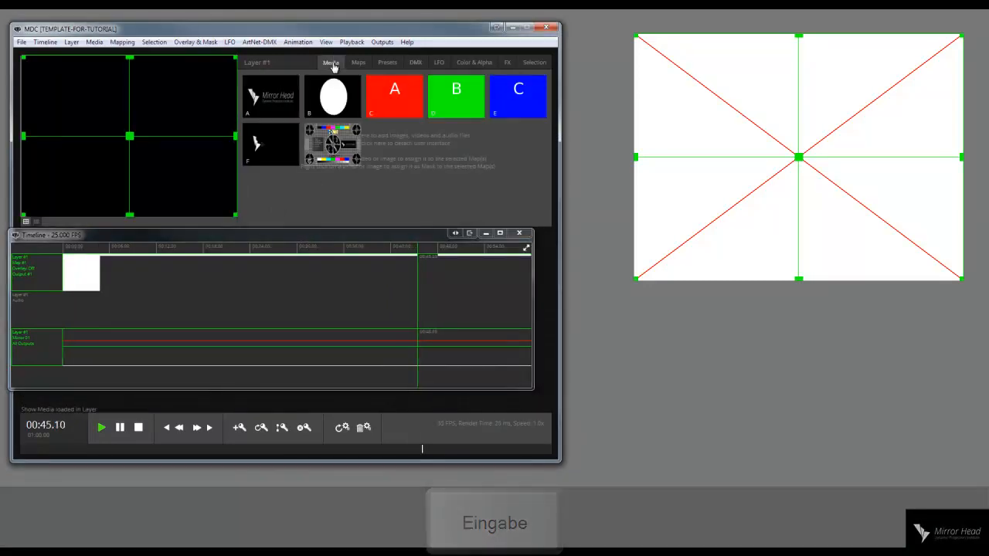
click(416, 62)
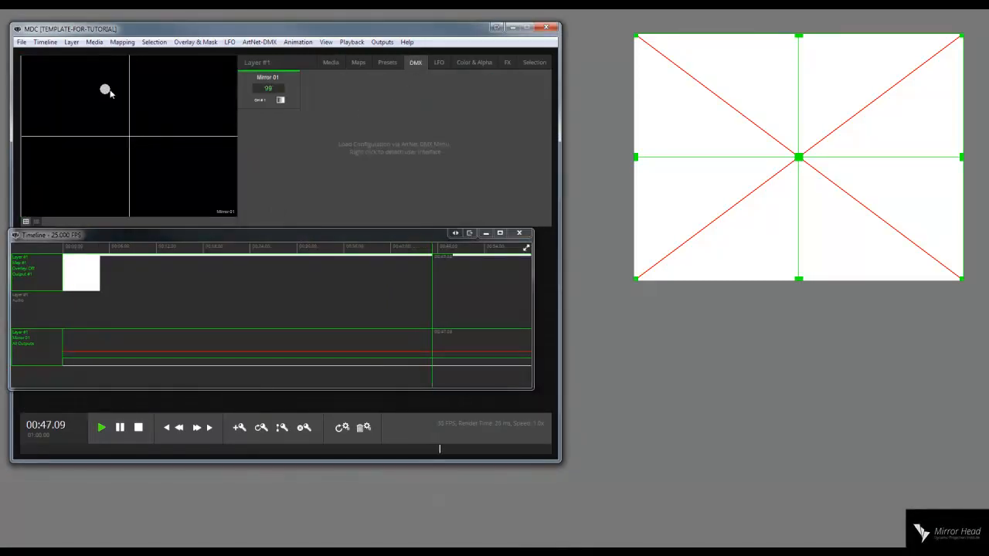
drag(141, 134, 168, 142)
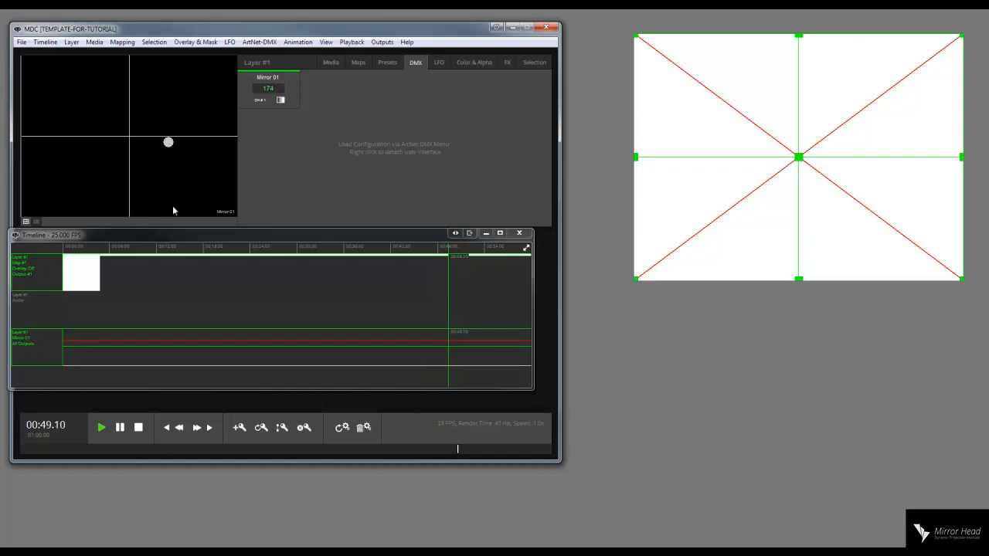
Detach the Mirror 01 DMX coordinates preview, place its window below the output, and move its point to about 164.
double_click(161, 166)
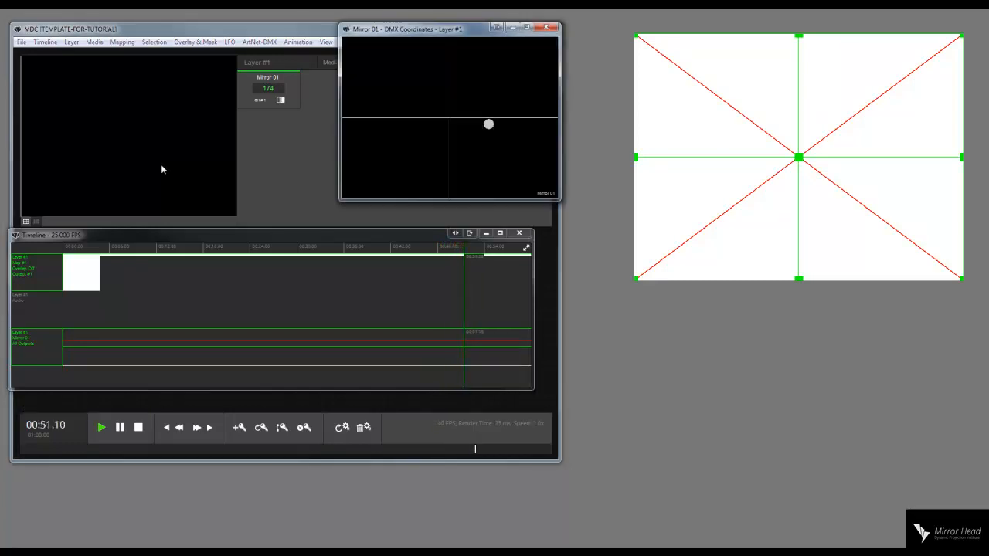
click(546, 27)
right_click(186, 202)
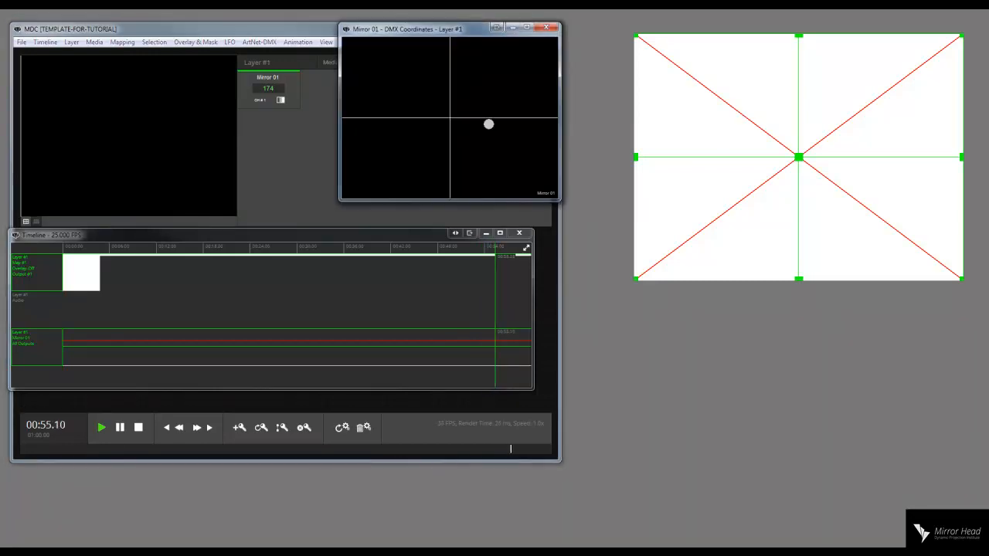
drag(428, 29, 725, 349)
drag(783, 441, 765, 452)
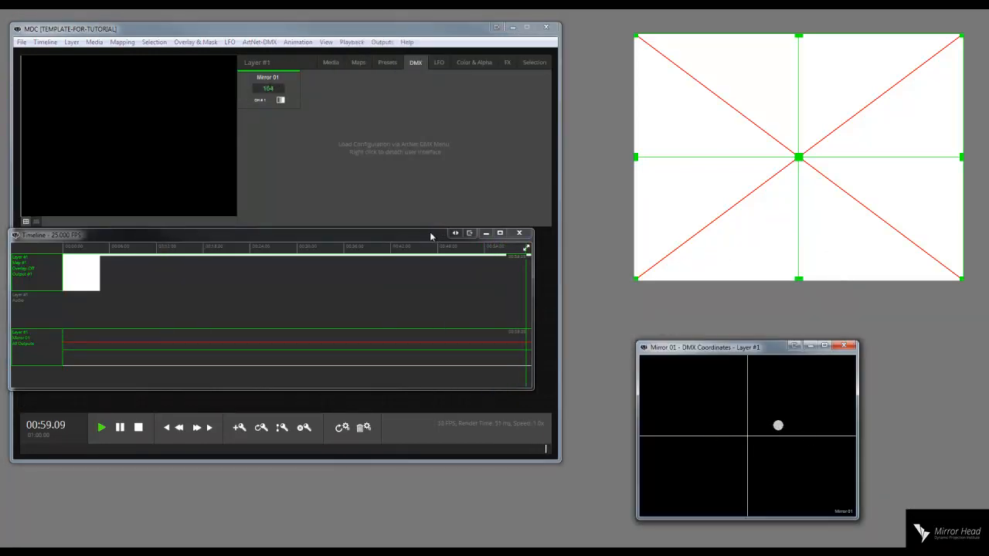
Nudge the timeline window down and right, and show Layer #1's media followed by its maps.
drag(427, 237, 435, 242)
click(341, 62)
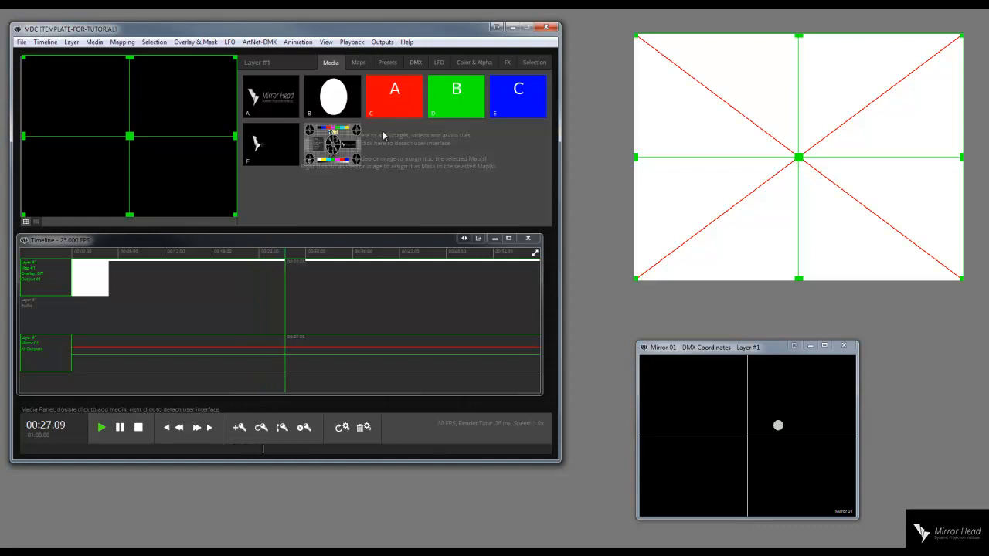
click(358, 65)
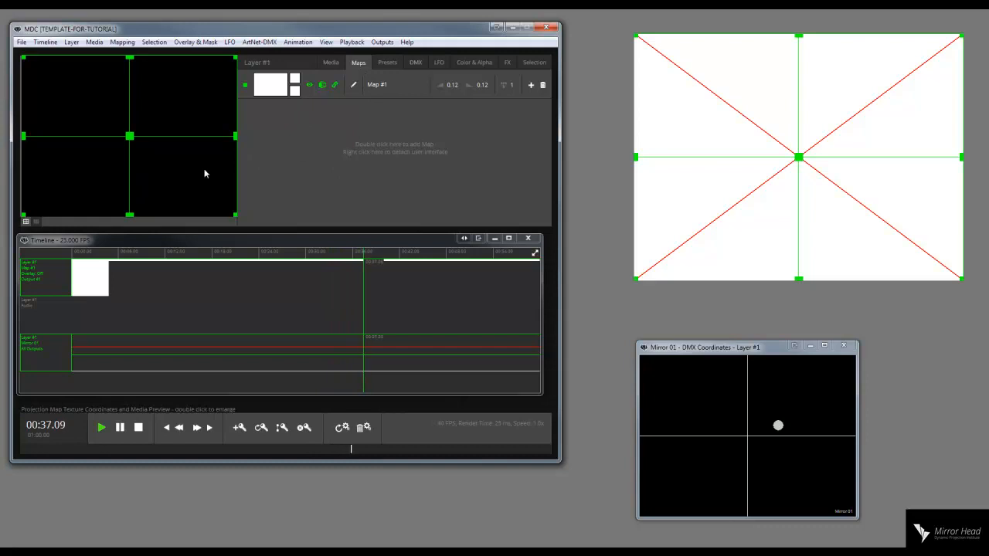
Hide and show Map #1 repeatedly while watching the output, and leave it shown.
click(308, 87)
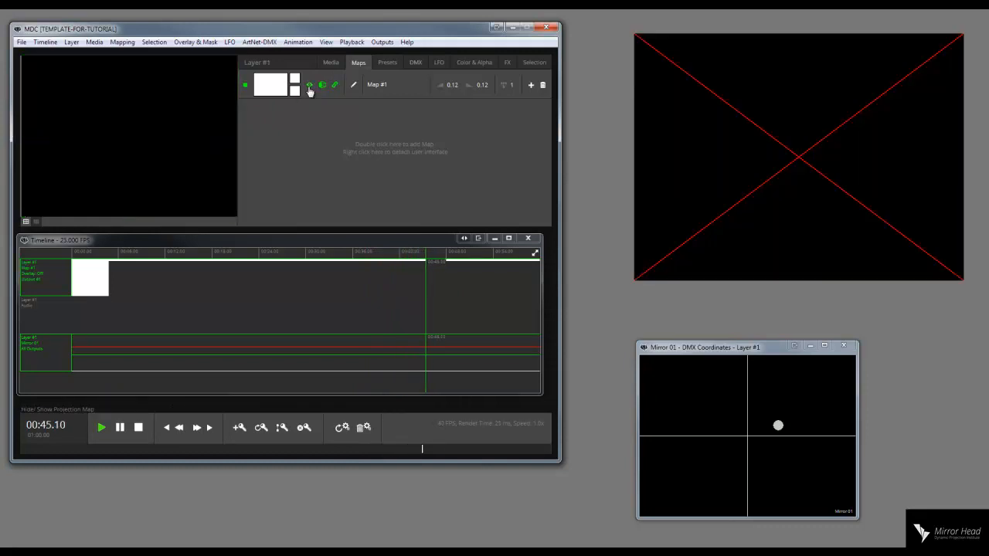
click(309, 87)
click(309, 86)
click(309, 86)
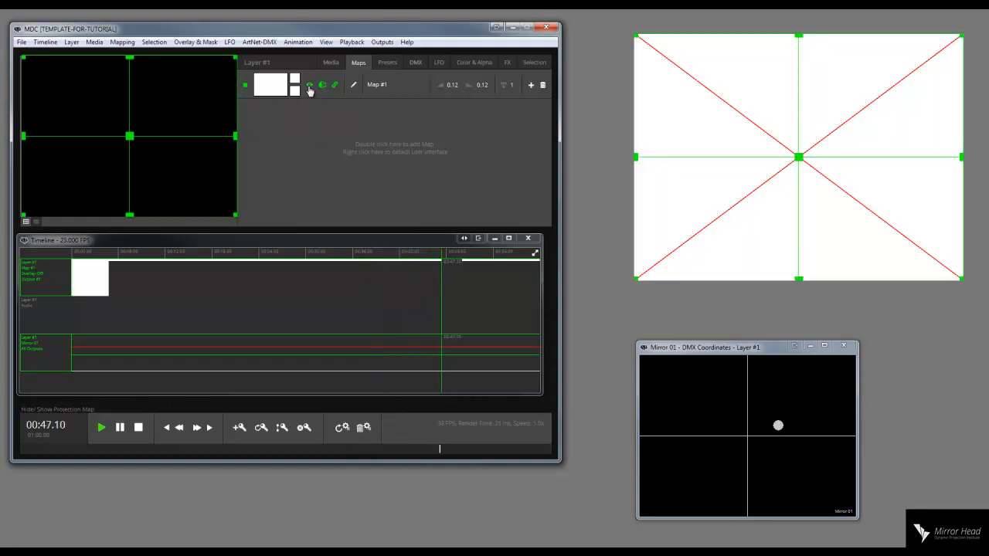
click(309, 87)
click(309, 86)
click(309, 86)
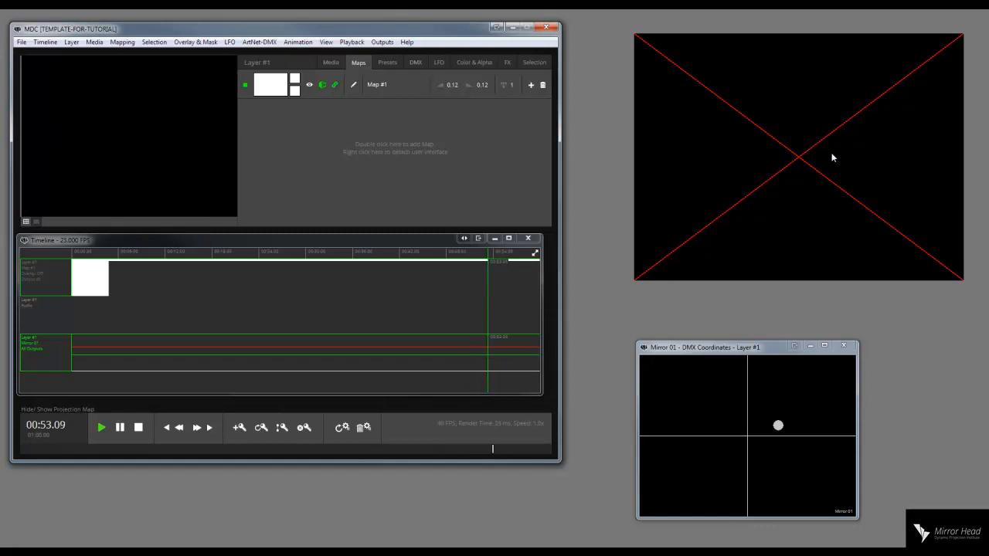
click(310, 86)
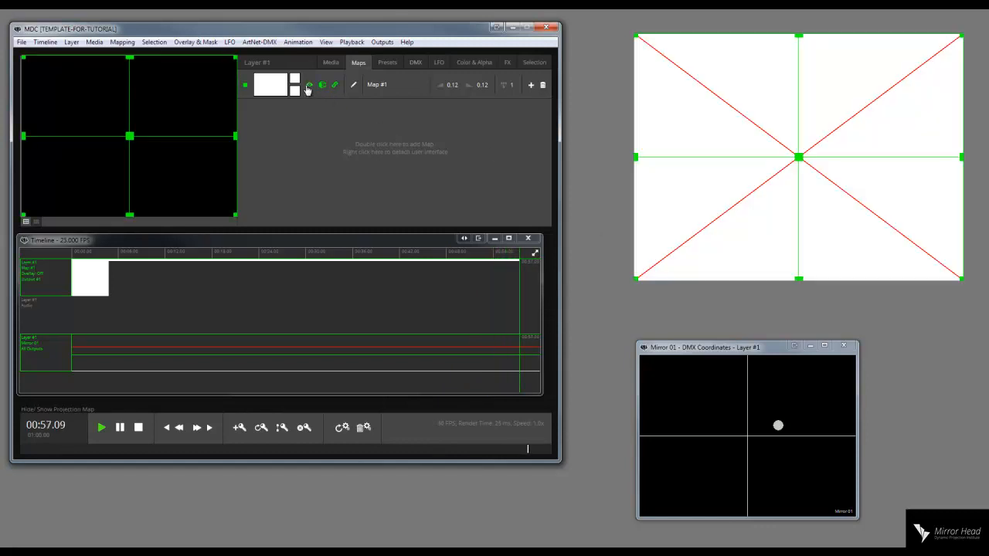
Toggle the selection of Map #1 and leave it deselected.
click(244, 88)
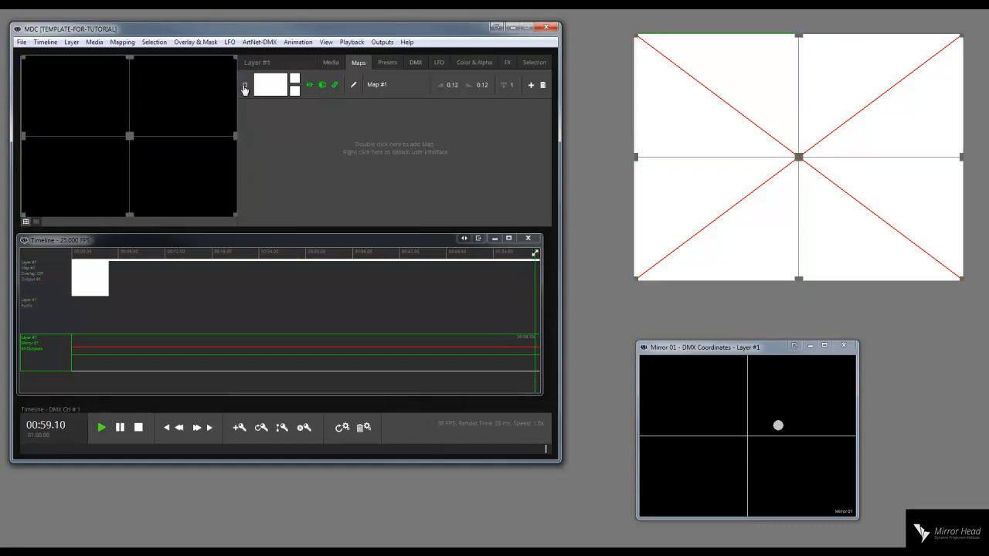
click(244, 88)
click(244, 88)
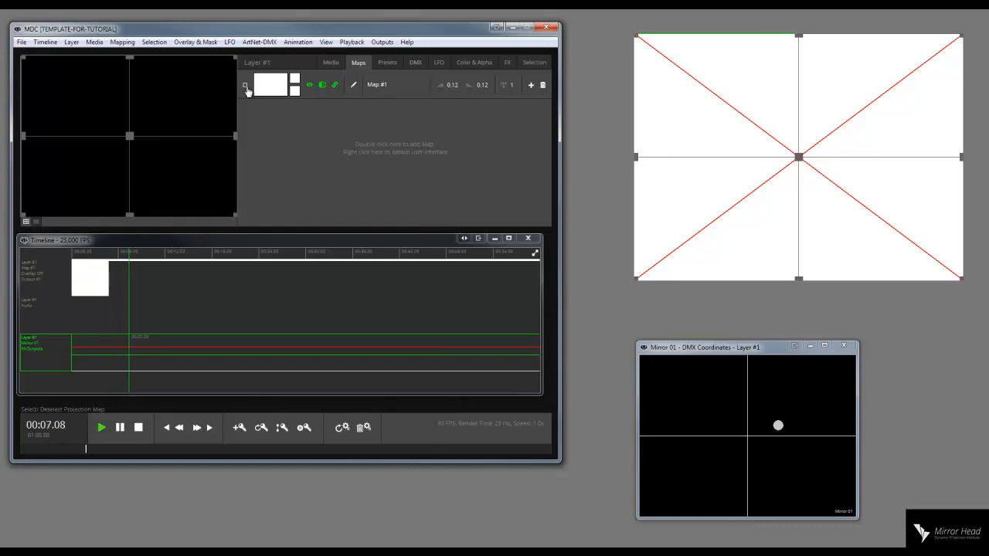
Enlarge and close the Texture Coordinates preview, shift Map #1's centre point down and right, and reset the map's texture points to full frame.
click(129, 136)
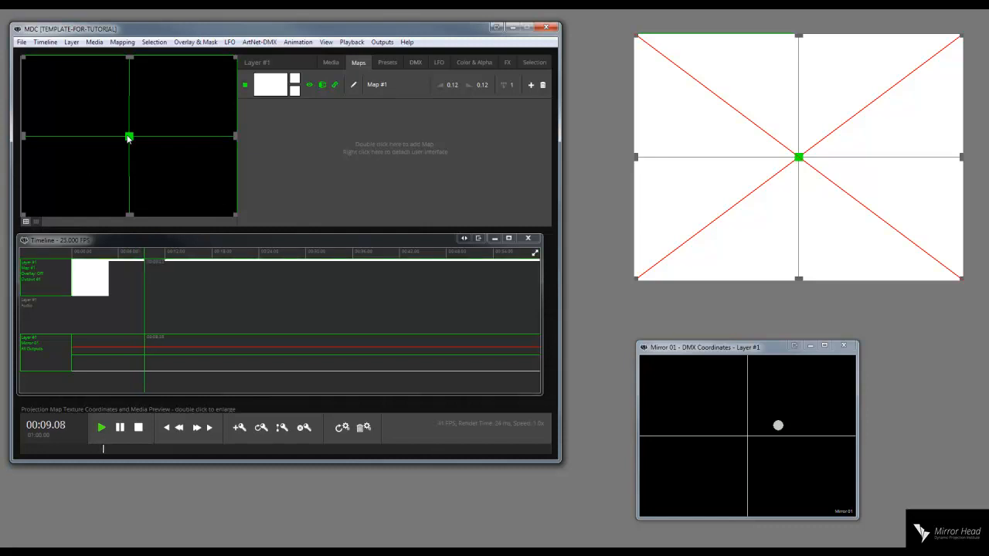
double_click(129, 137)
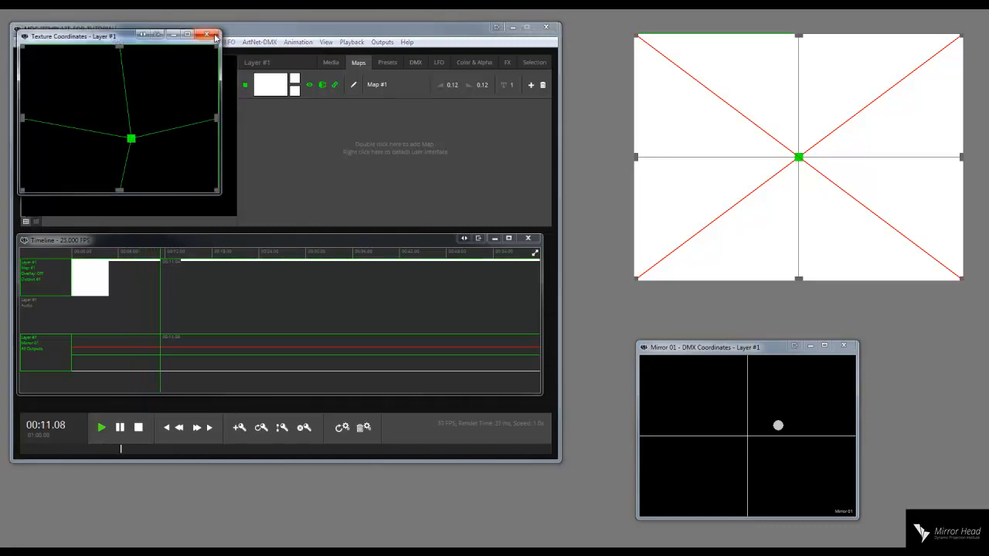
click(214, 37)
mouse_move(143, 160)
mouse_down()
mouse_move(147, 144)
mouse_move(152, 150)
mouse_up()
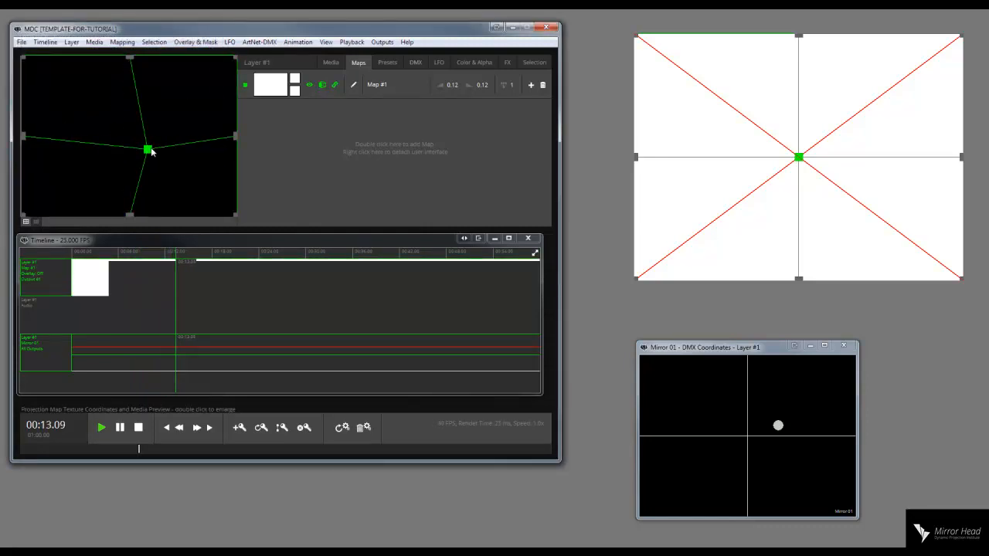
key(f)
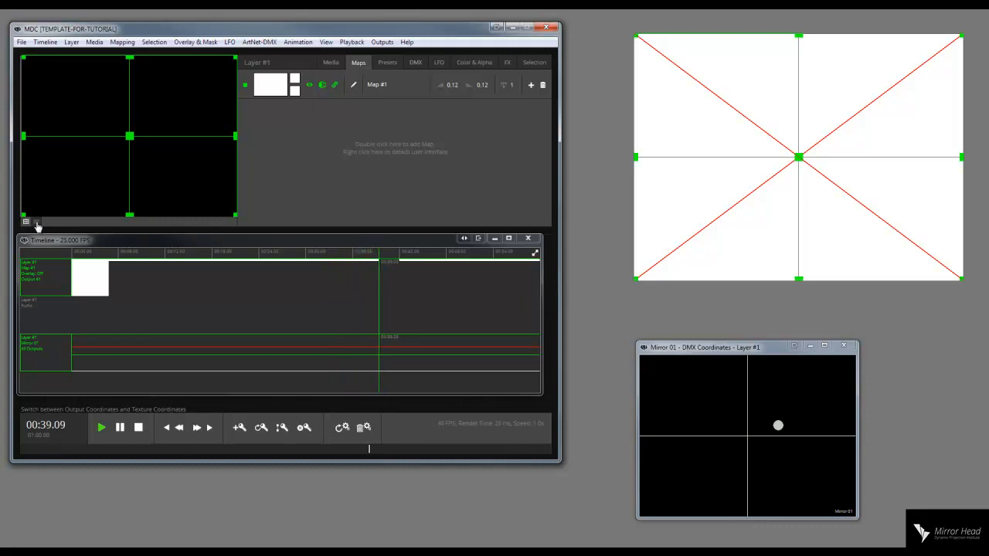
Switch the preview to output coordinates and vary Map #1's grid resolution, ending with only its four corner points.
click(26, 223)
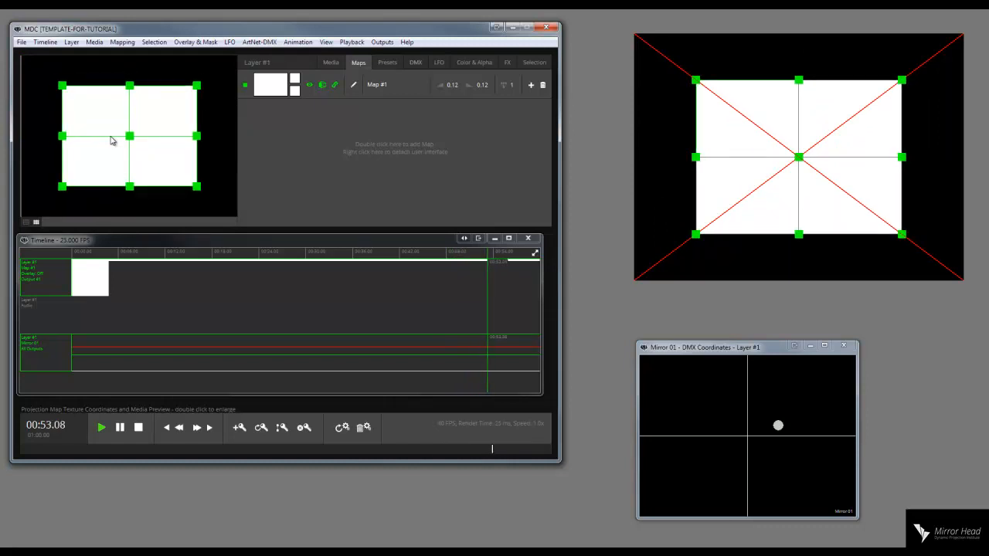
key(1)
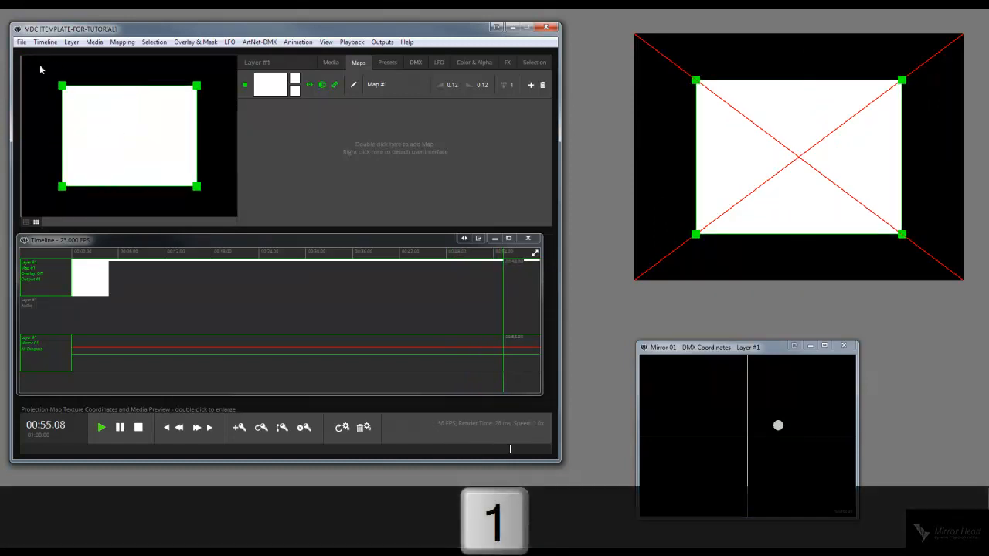
key(2)
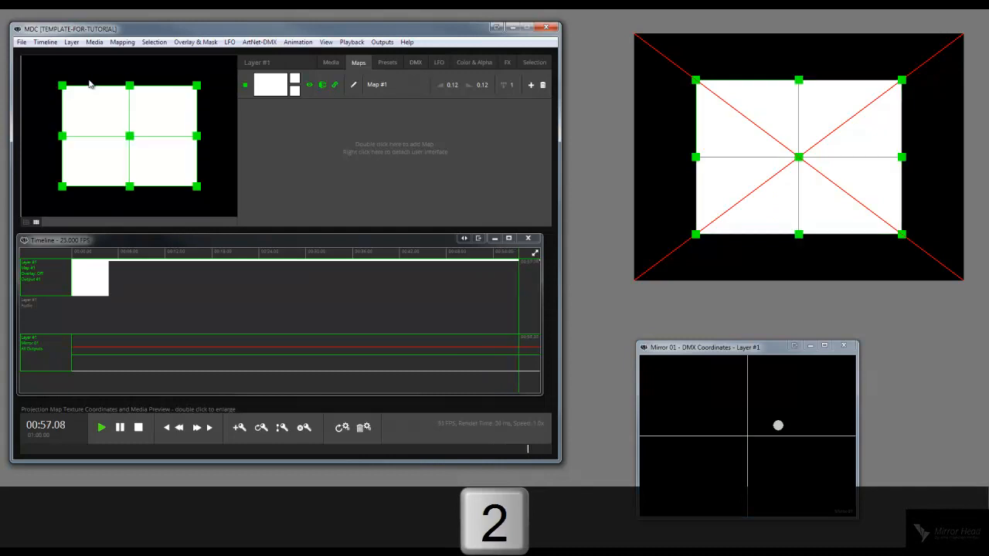
key(1)
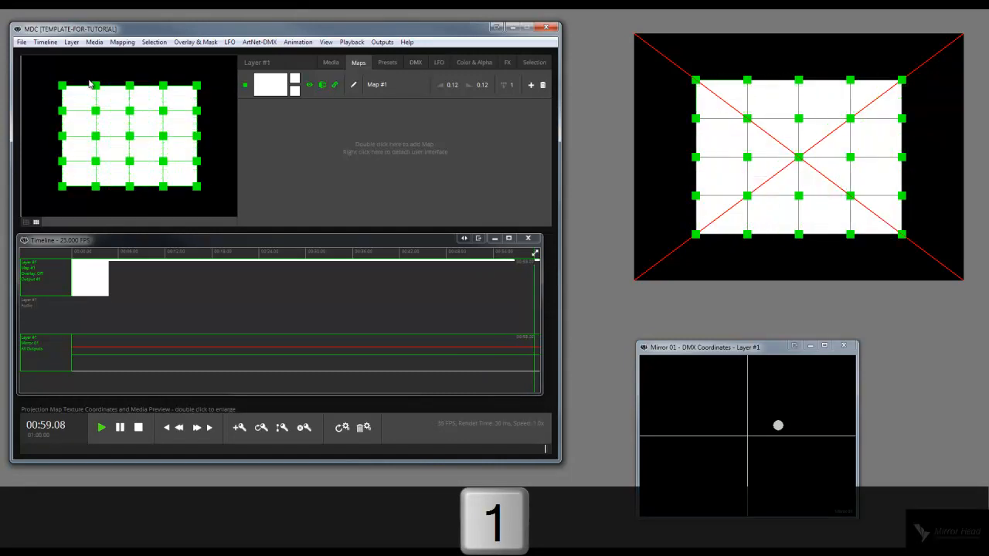
key(2)
key(2)
key(2)
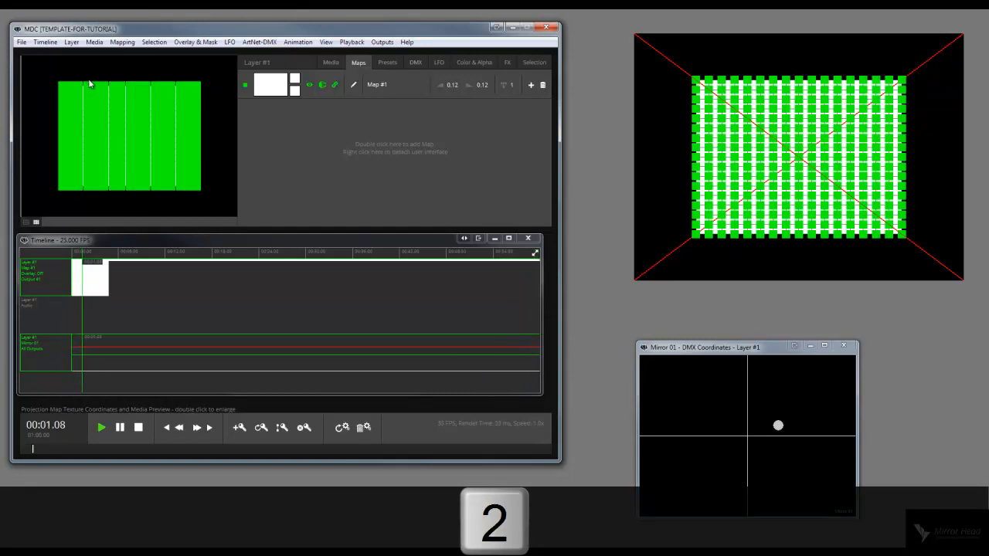
key(1)
key(1)
key(1)
key(1)
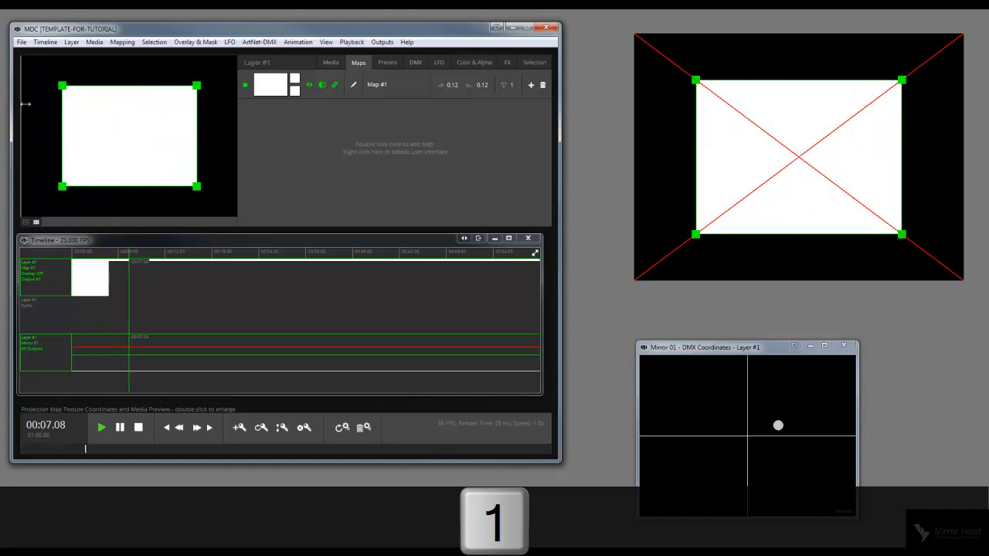
Move Map #1 toward the upper left of the output area and assign the test image TESTBILD-1280x800.jpg to it.
click(21, 42)
click(38, 76)
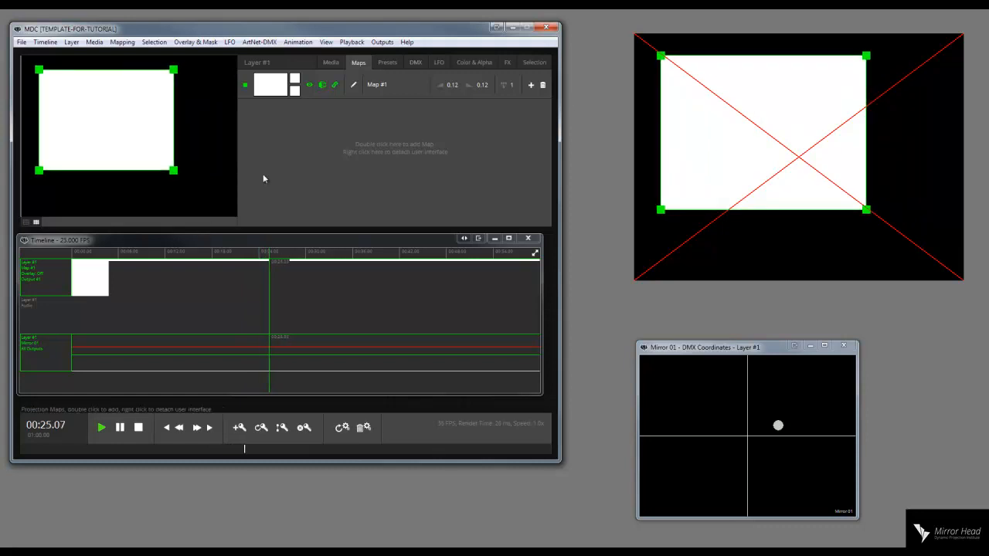
click(330, 62)
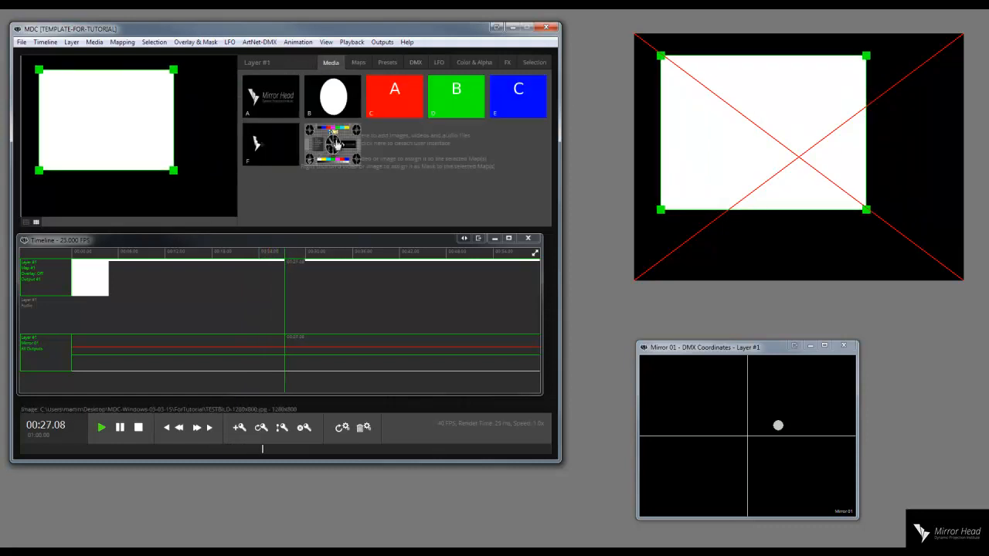
click(358, 62)
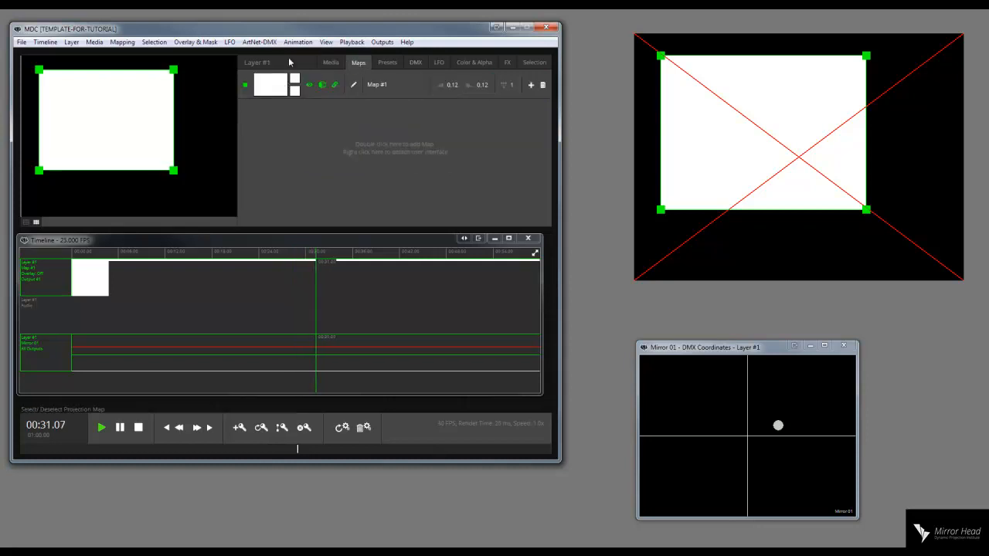
click(330, 62)
click(338, 133)
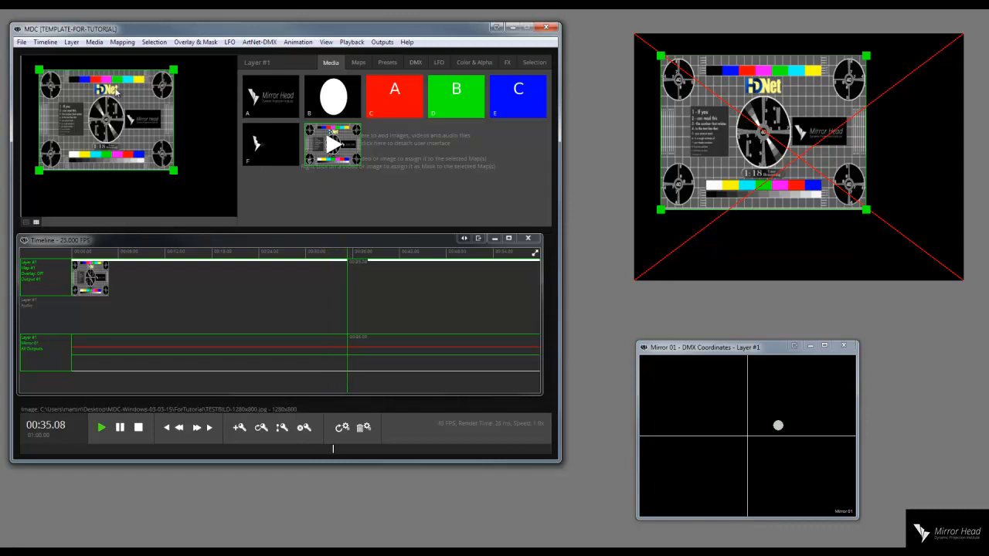
Assign the white ellipse, A, B and C images to Map #1 in turn, and reassign the test image.
click(333, 96)
click(395, 107)
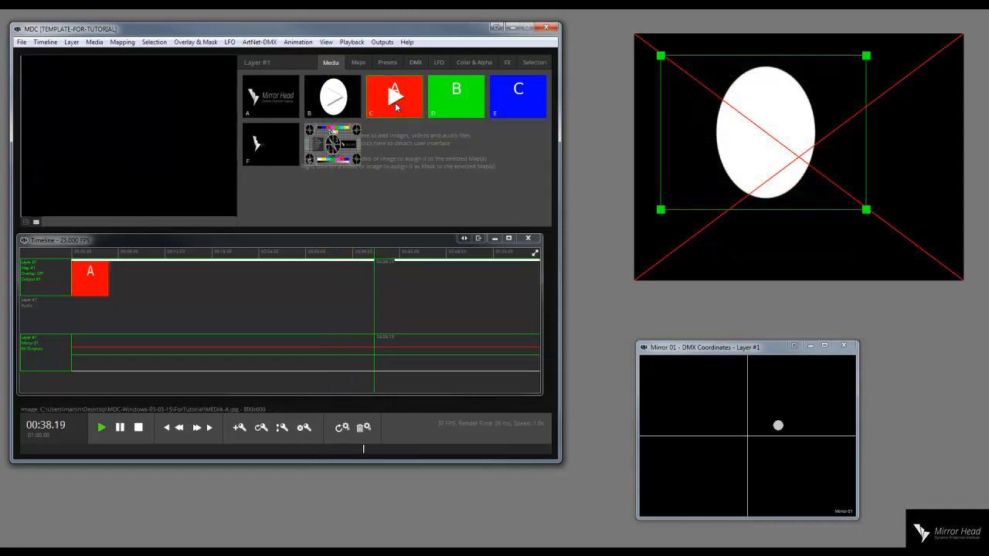
click(456, 97)
click(524, 105)
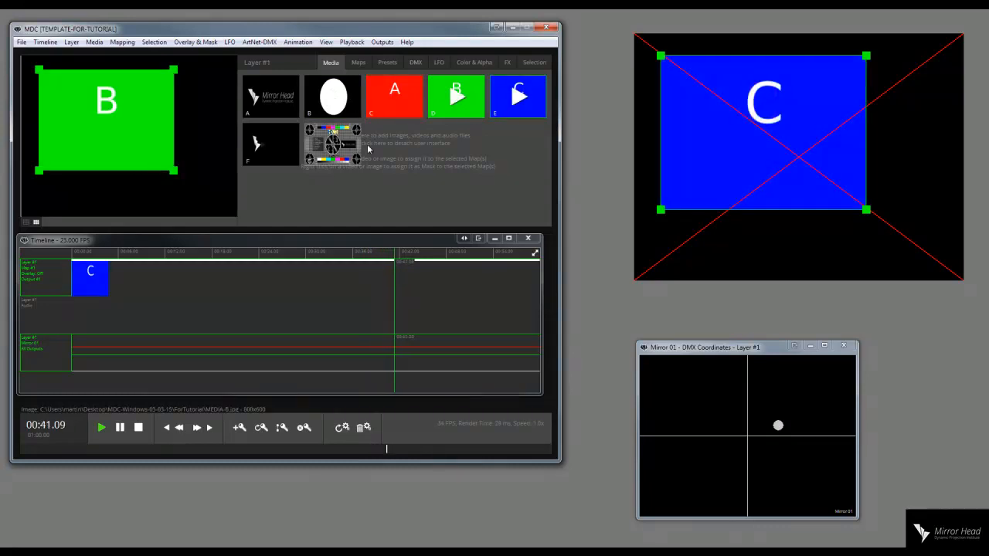
click(332, 145)
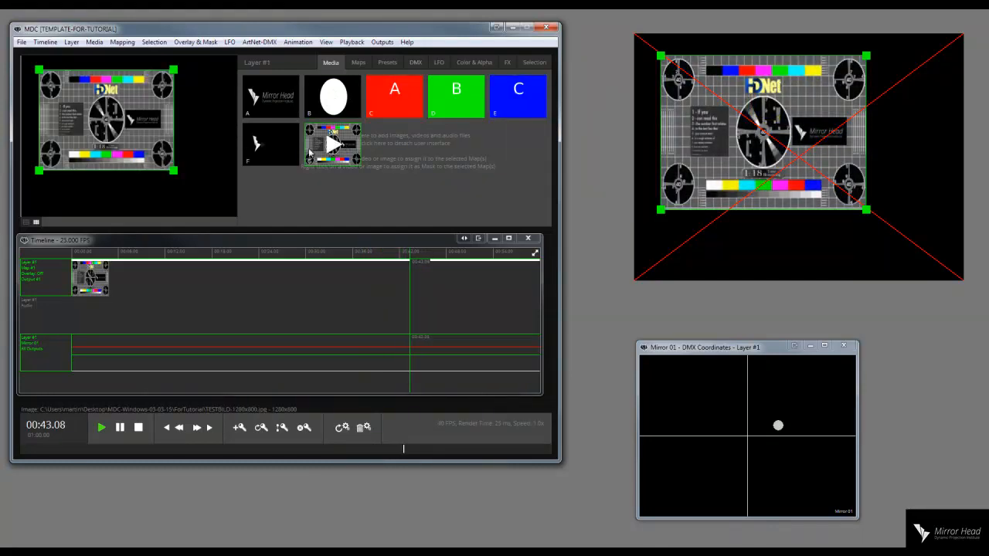
Show Layer #1's maps, clear the point selection, and distort Map #1 by moving its four corner points one by one.
click(358, 61)
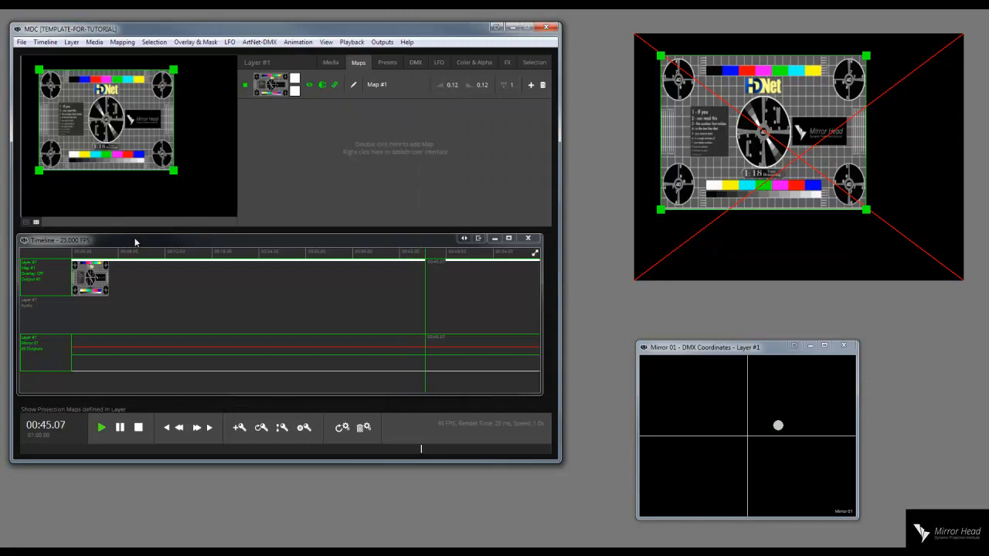
key(Escape)
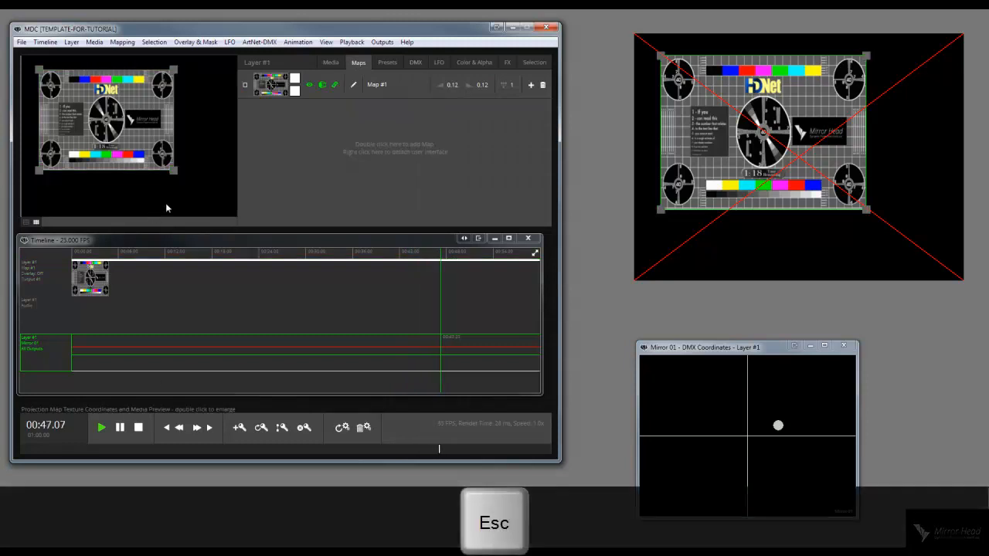
click(173, 171)
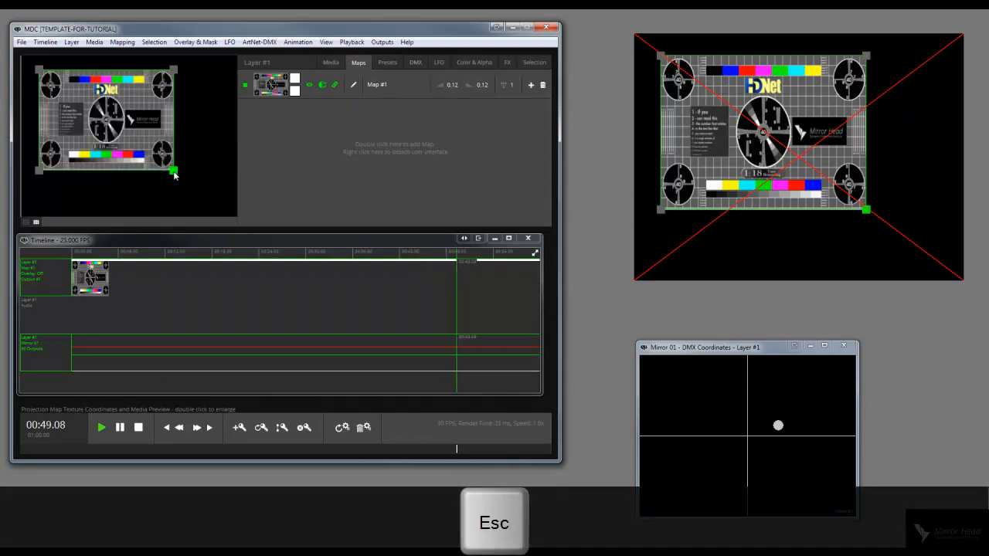
drag(173, 171, 221, 199)
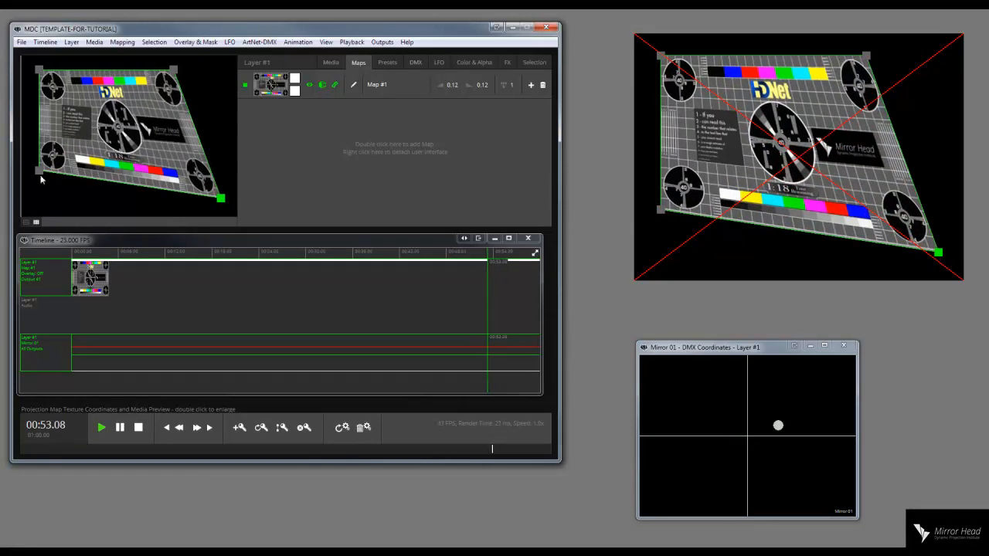
drag(39, 171, 40, 199)
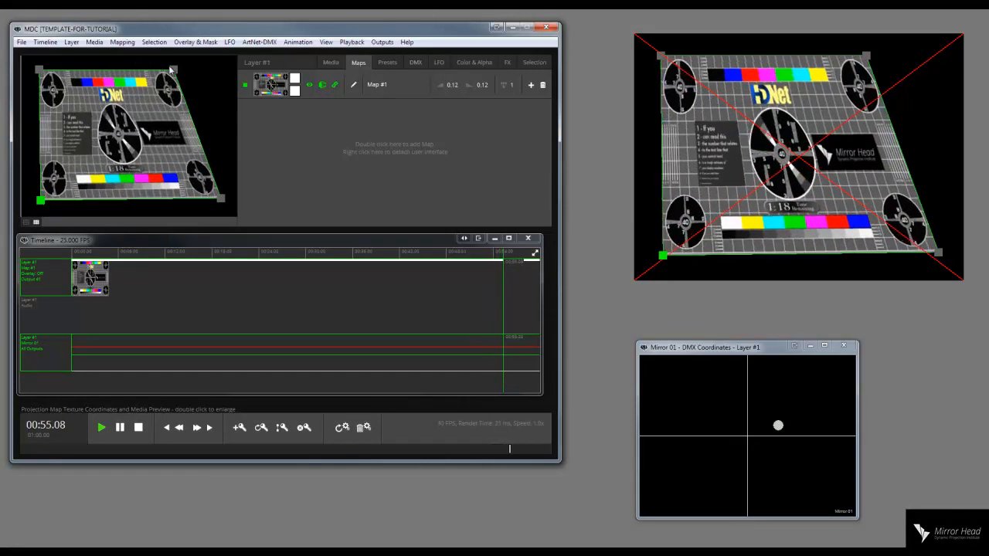
drag(173, 69, 169, 75)
drag(40, 68, 108, 108)
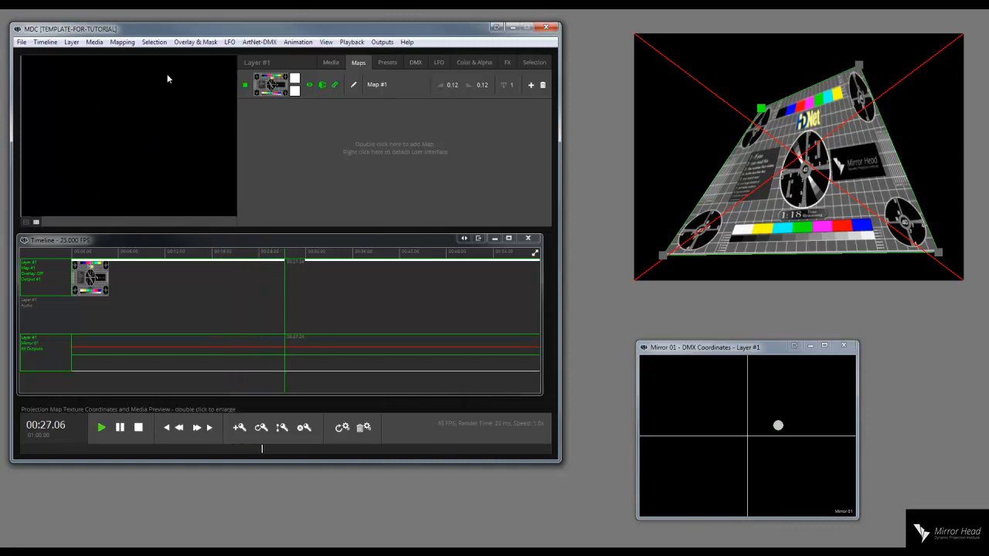
drag(169, 76, 182, 69)
Deselect the distorted Map #1 and toggle its selection on and off again.
click(152, 75)
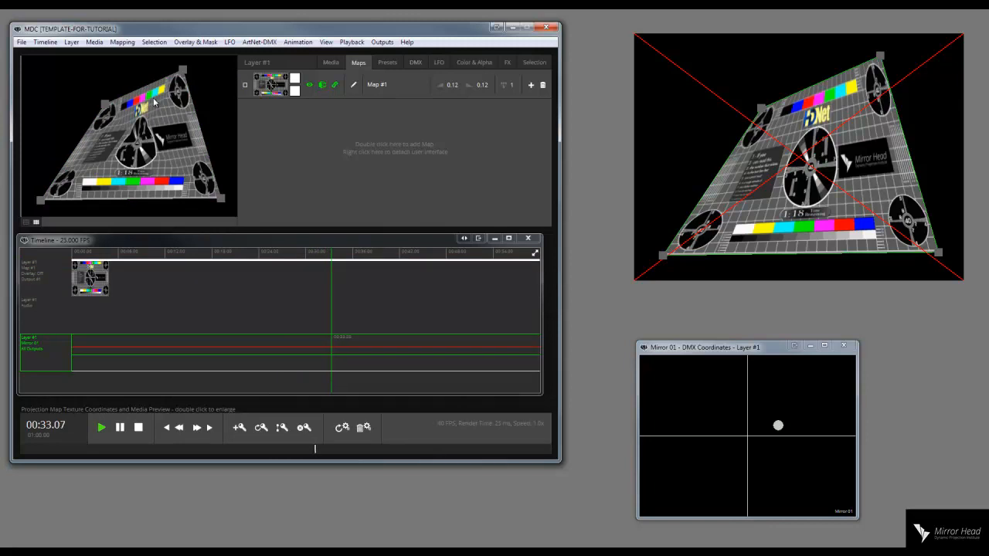
click(245, 91)
click(245, 91)
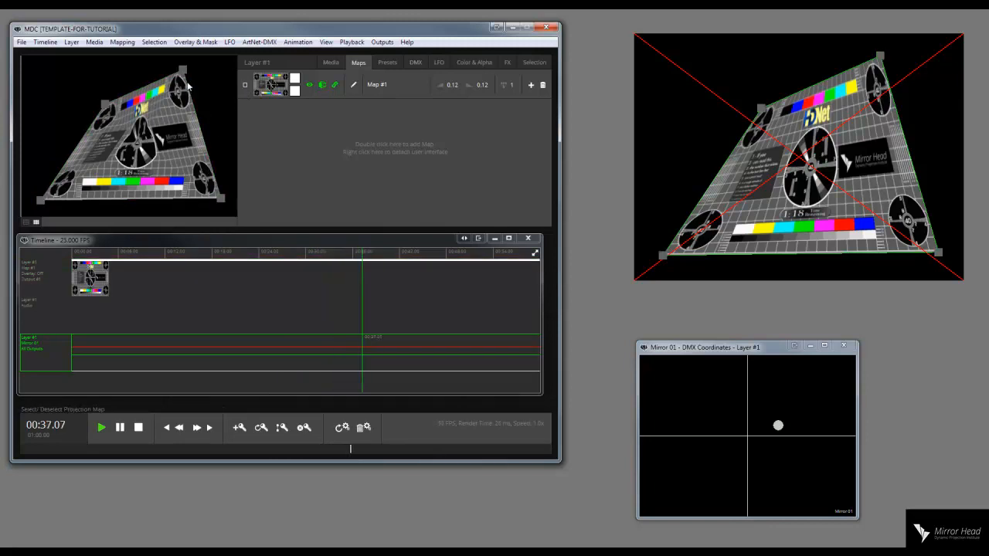
Select Map #1 and assign the red A image to it, followed by the green B image.
click(330, 62)
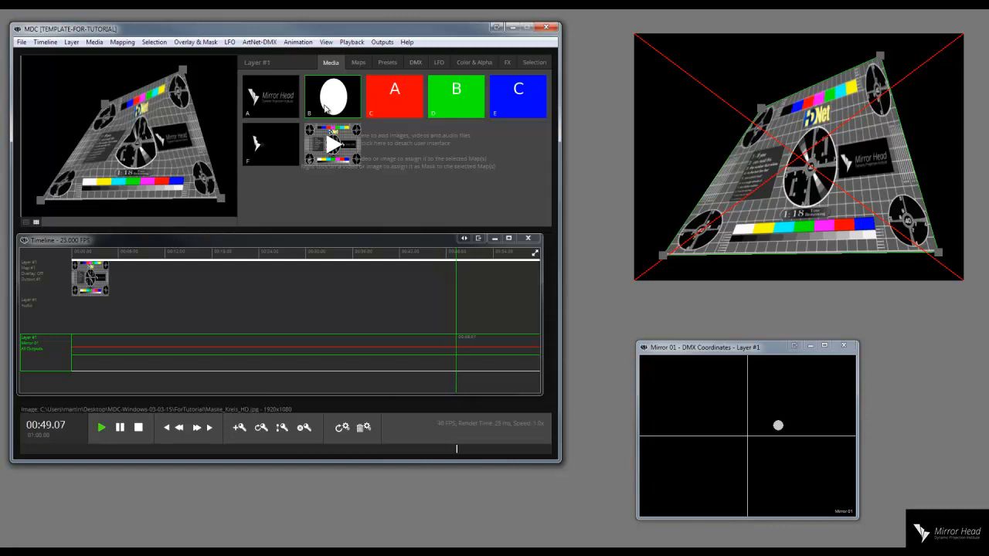
click(358, 63)
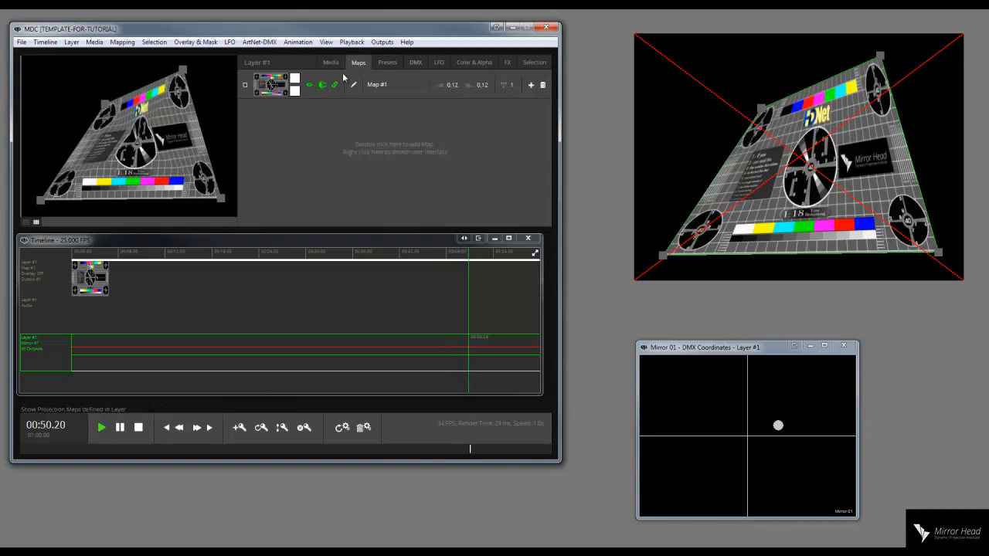
click(246, 86)
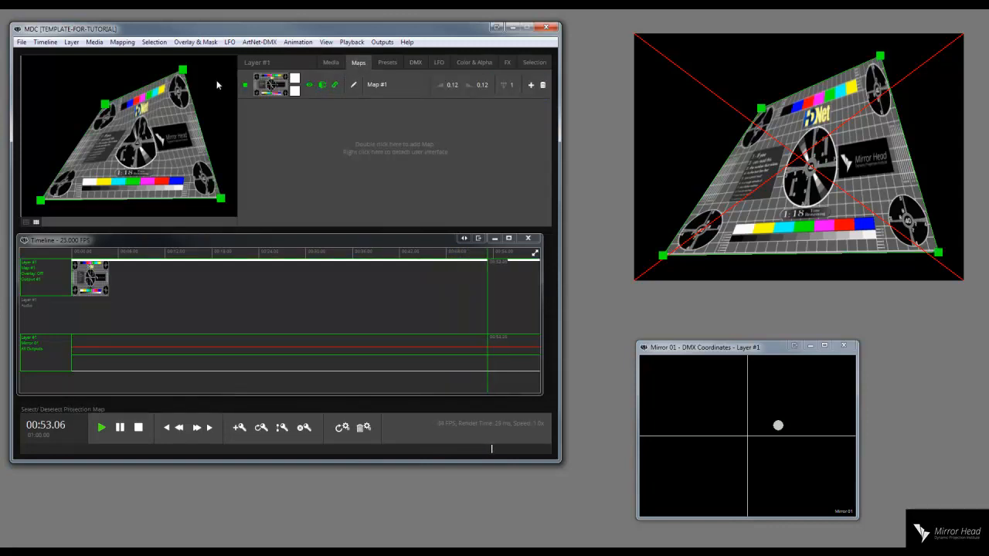
click(331, 62)
click(394, 95)
click(456, 94)
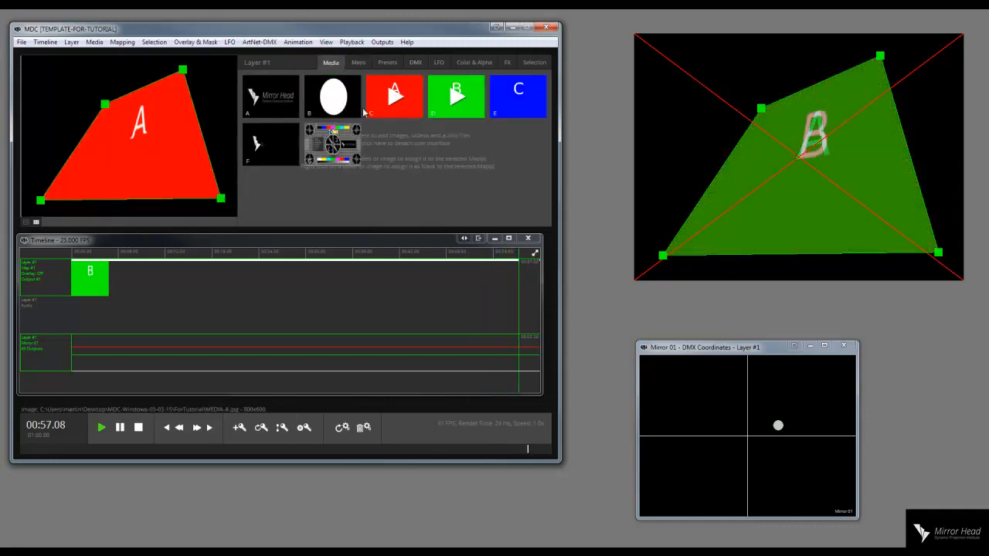
Assign the white ellipse image to Map #1, followed by the test image.
click(345, 108)
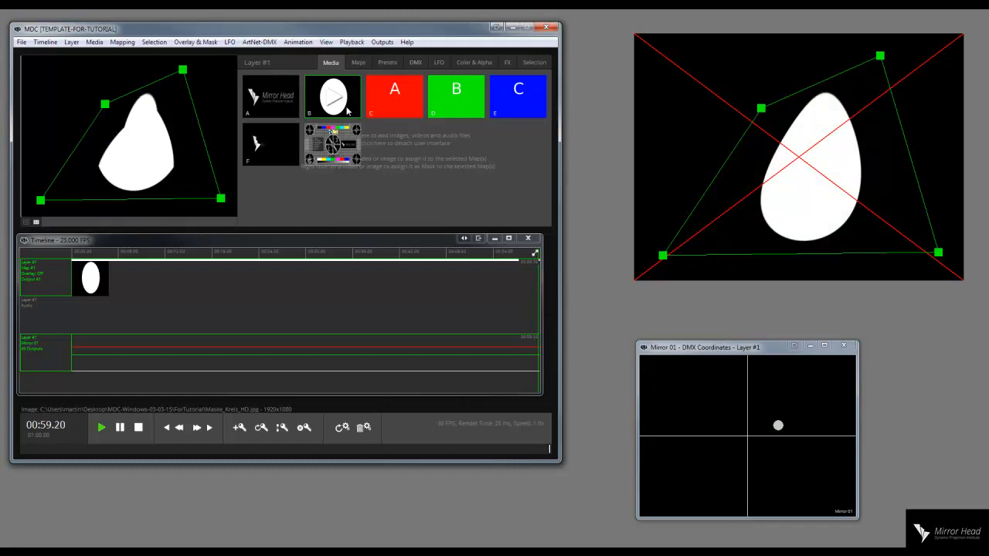
click(346, 163)
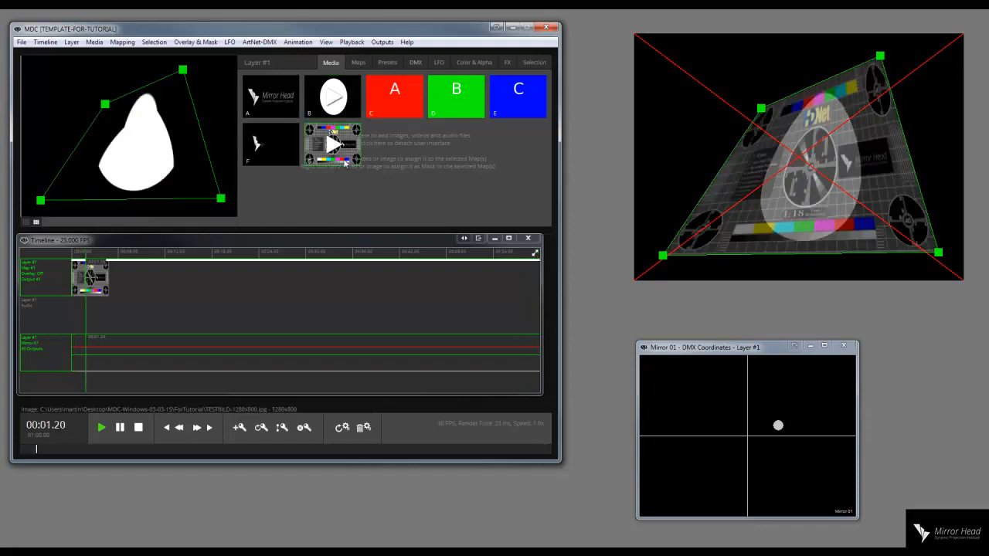
Show Layer #1's maps, select Map #1, and raise its media fade-in and fade-out times to 4.07.
click(358, 63)
click(320, 86)
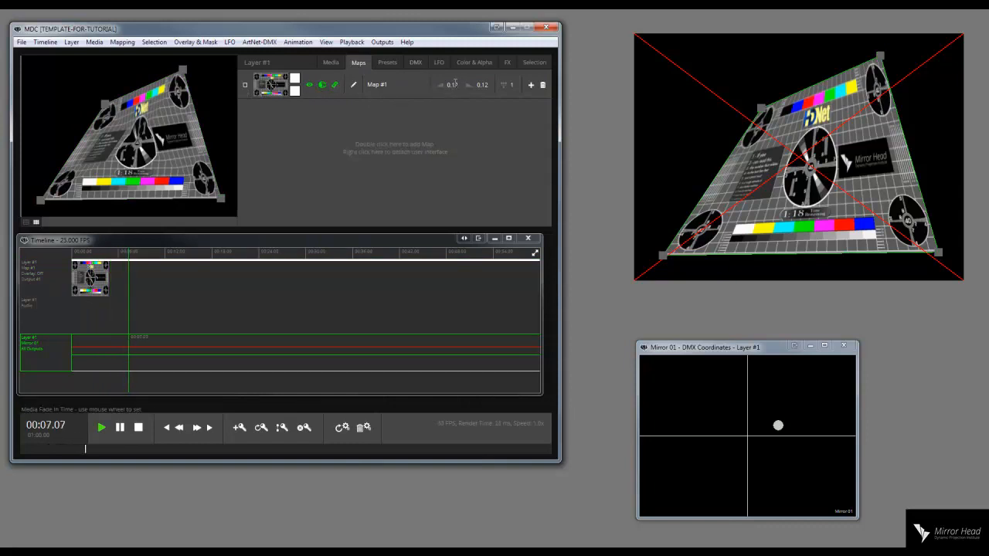
click(245, 86)
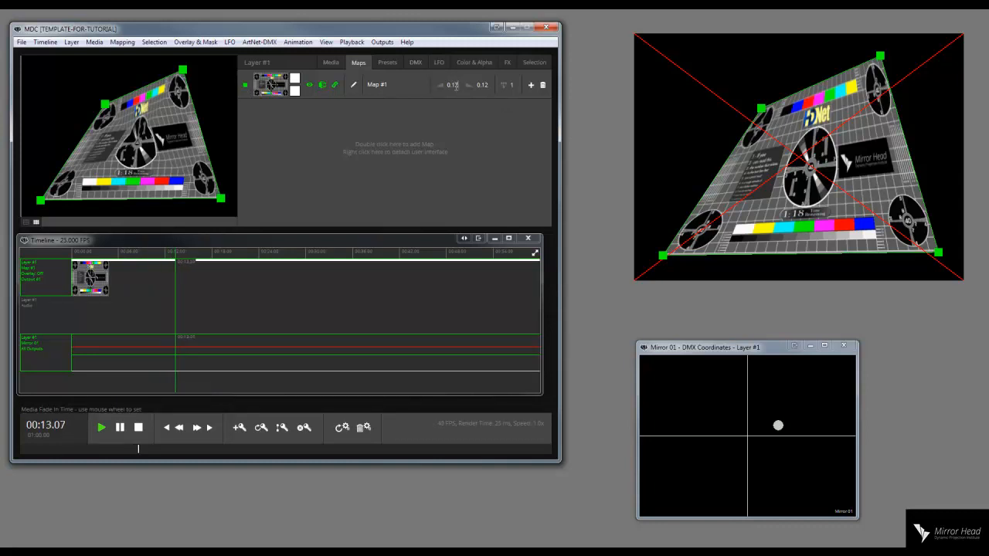
scroll(454, 85, up, 10)
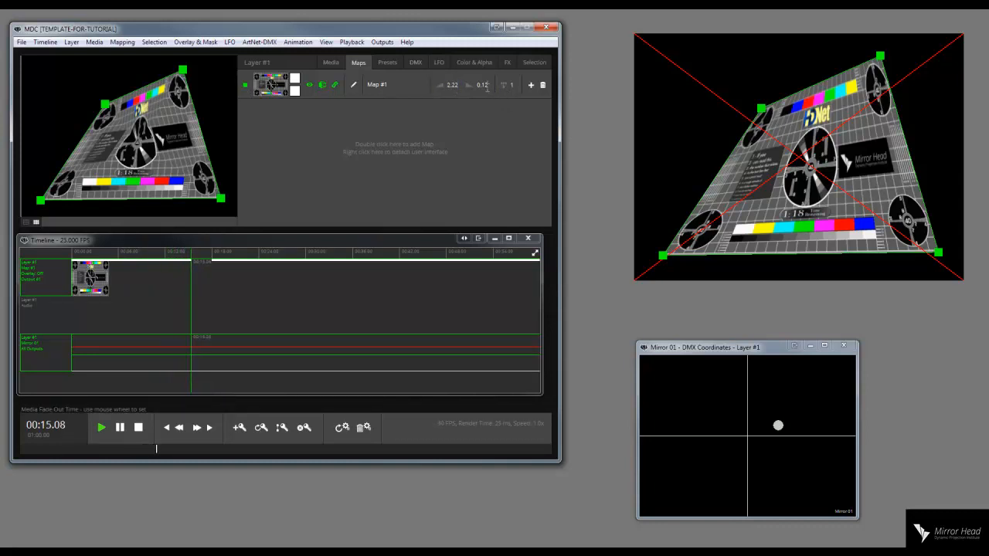
scroll(486, 89, up, 5)
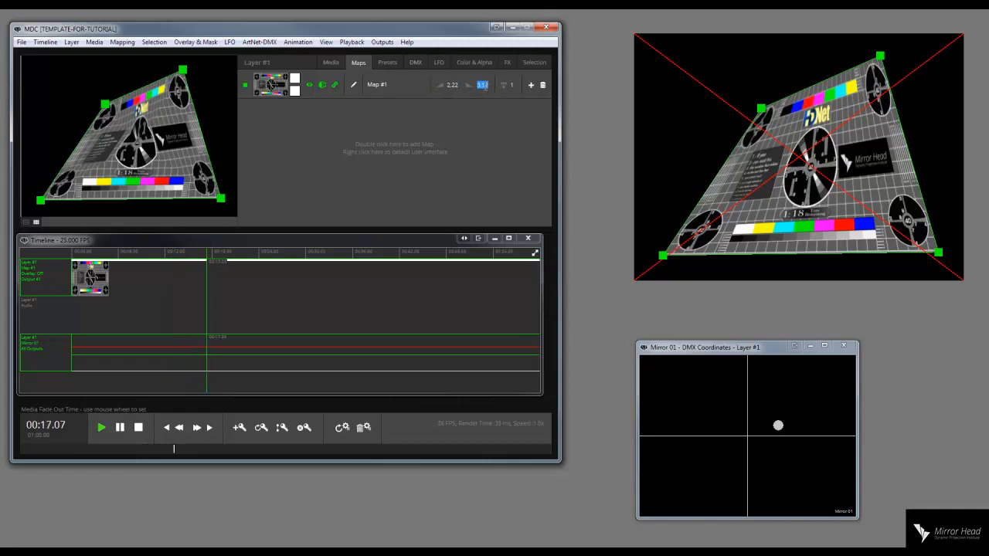
scroll(451, 85, up, 5)
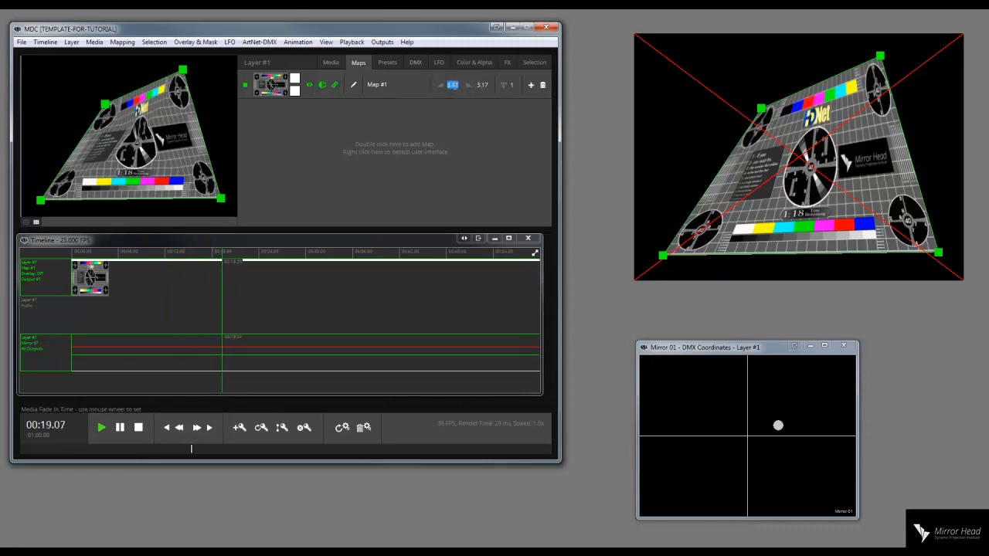
scroll(452, 85, up, 5)
scroll(481, 85, up, 5)
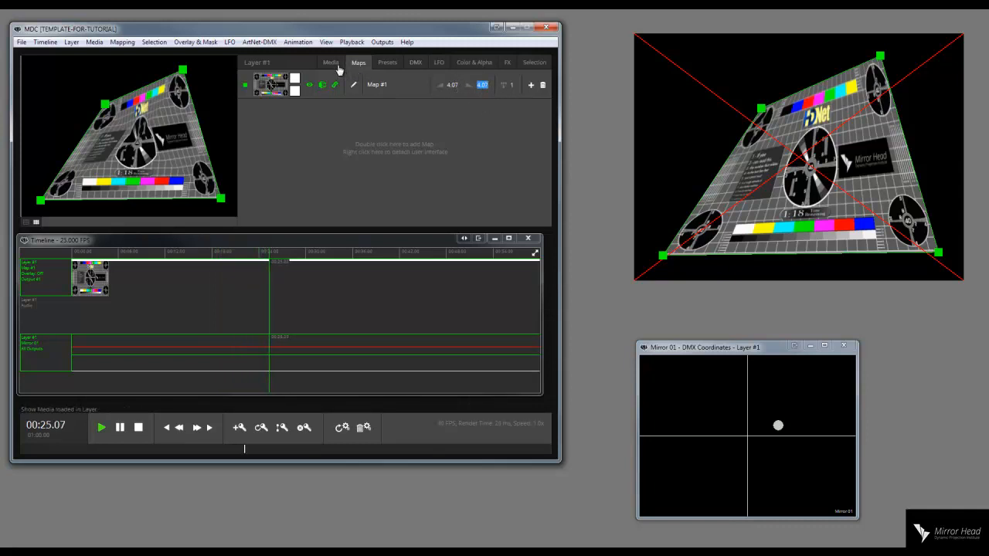
Test the longer fades on Map #1 by assigning the white ellipse and returning to the test image.
click(331, 62)
click(340, 111)
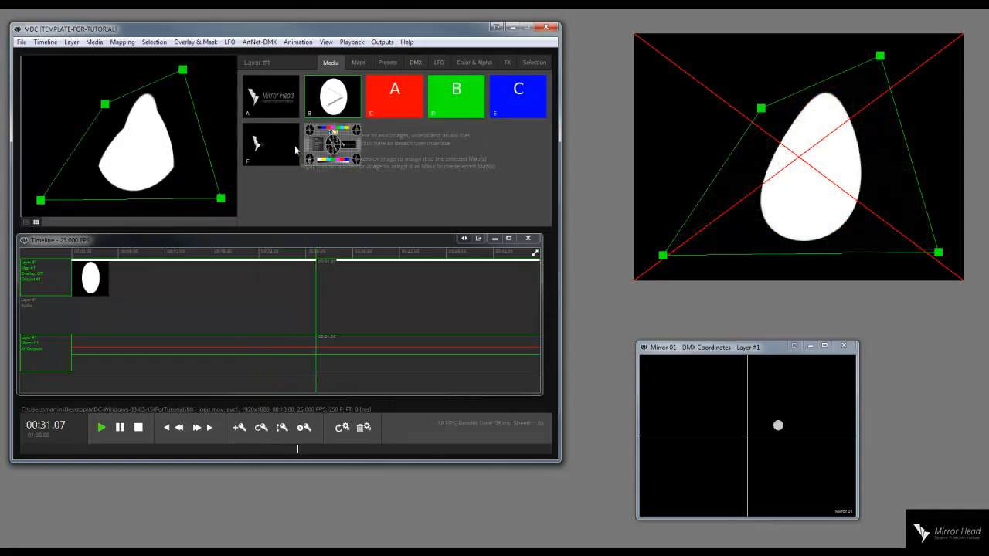
click(340, 146)
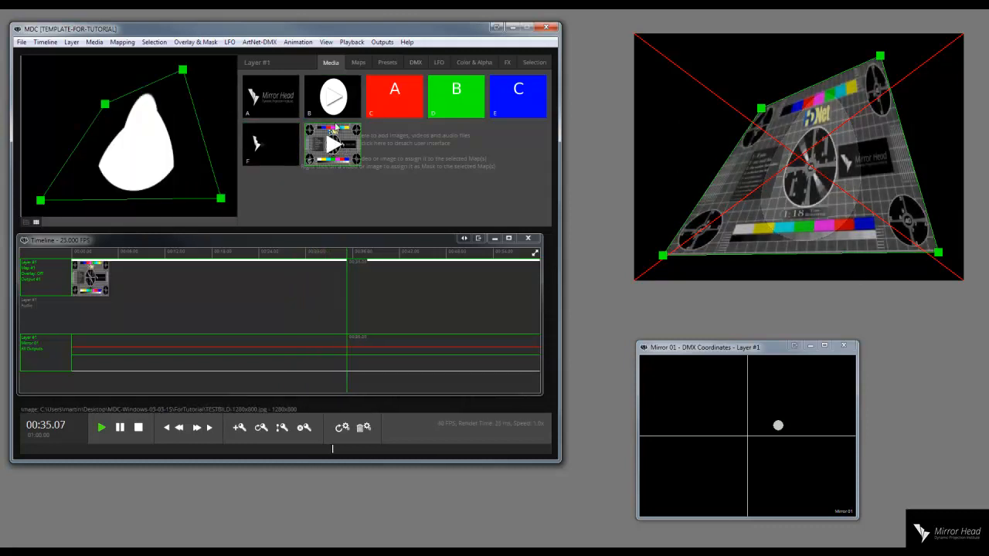
Reduce Map #1's media fade-in and fade-out times to 1.07 each.
click(358, 61)
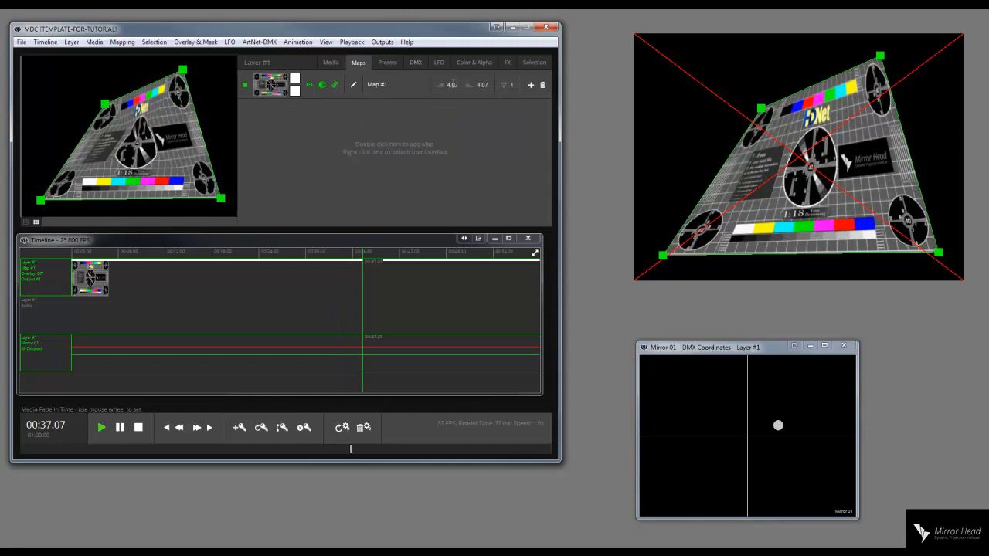
click(451, 85)
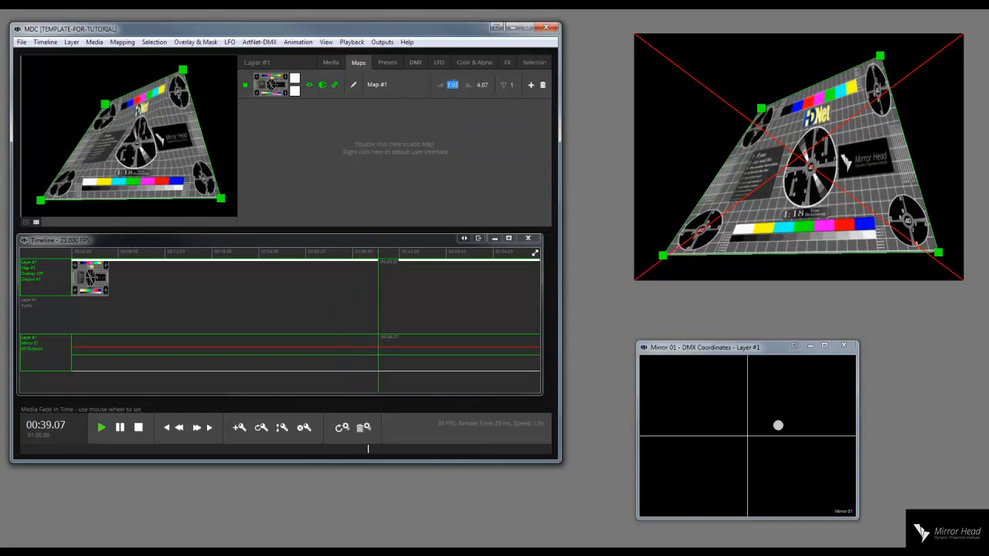
key(Tab)
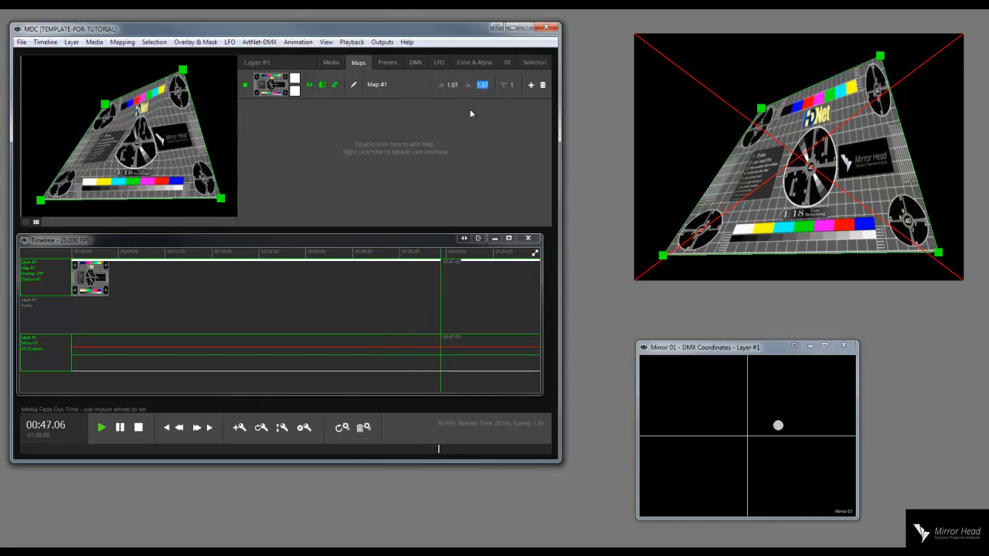
Test the shorter fades on Map #1 by assigning the green B image and returning to the test image.
click(331, 62)
key(d)
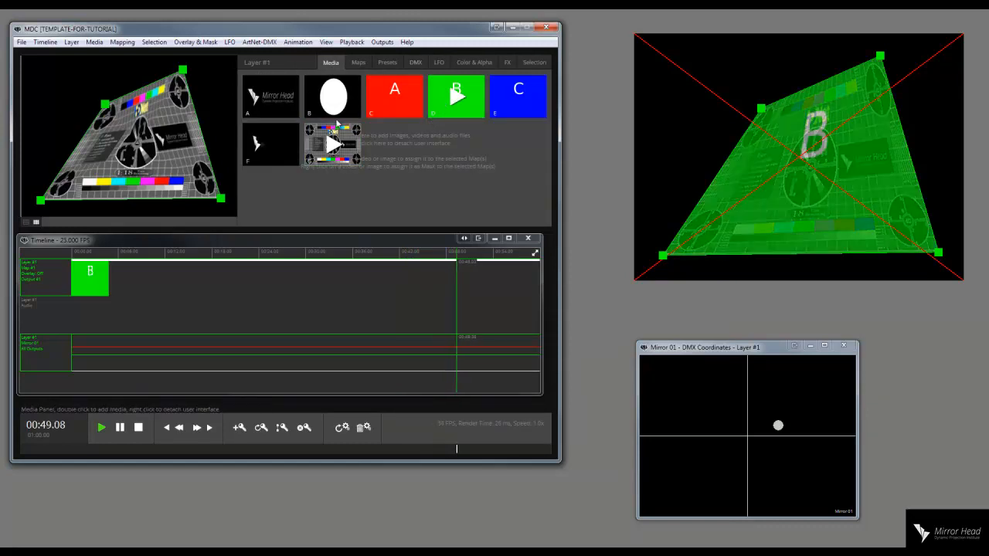
click(336, 126)
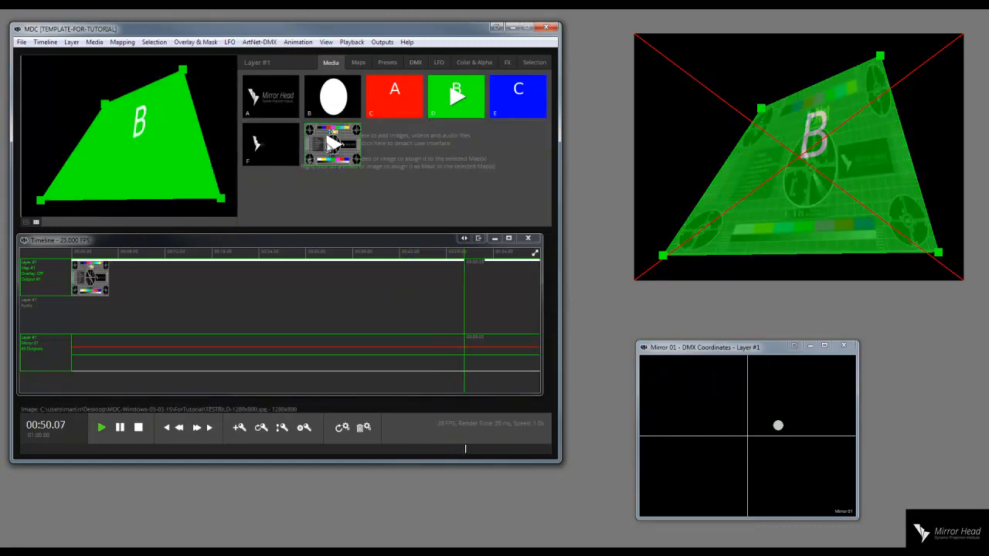
Show Layer #1's presets and select its audio, map and mirror timeline channels in turn, ending with only the Map #1 channel selected.
click(357, 65)
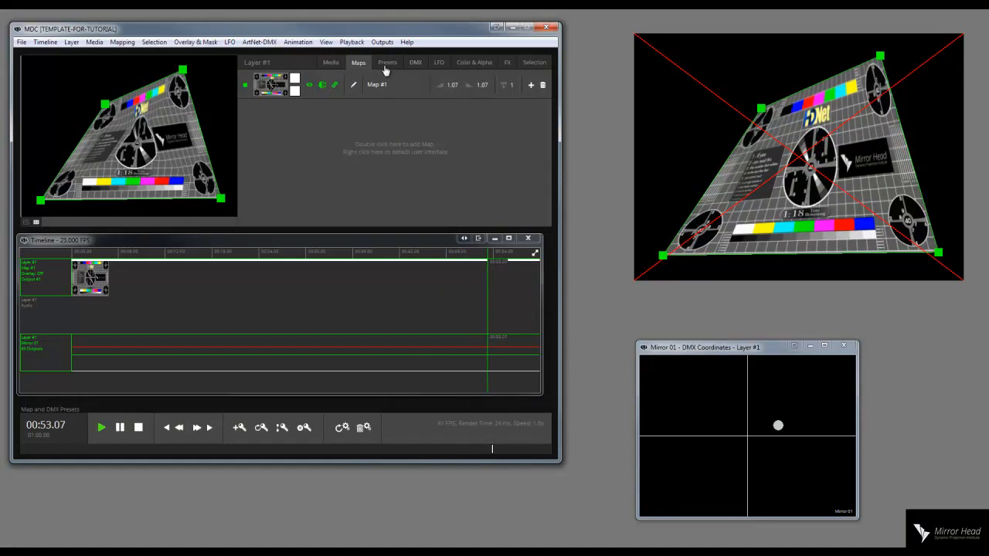
click(385, 63)
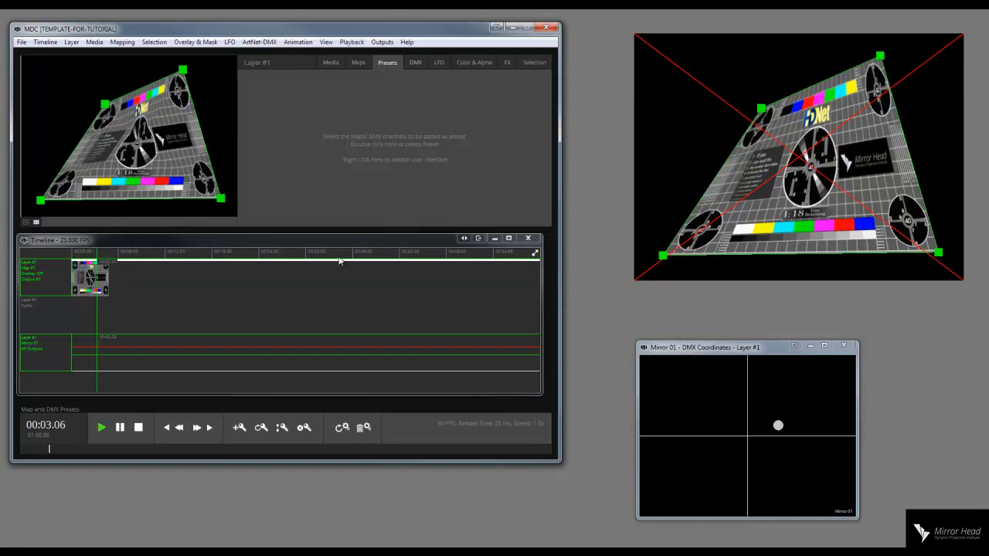
click(58, 323)
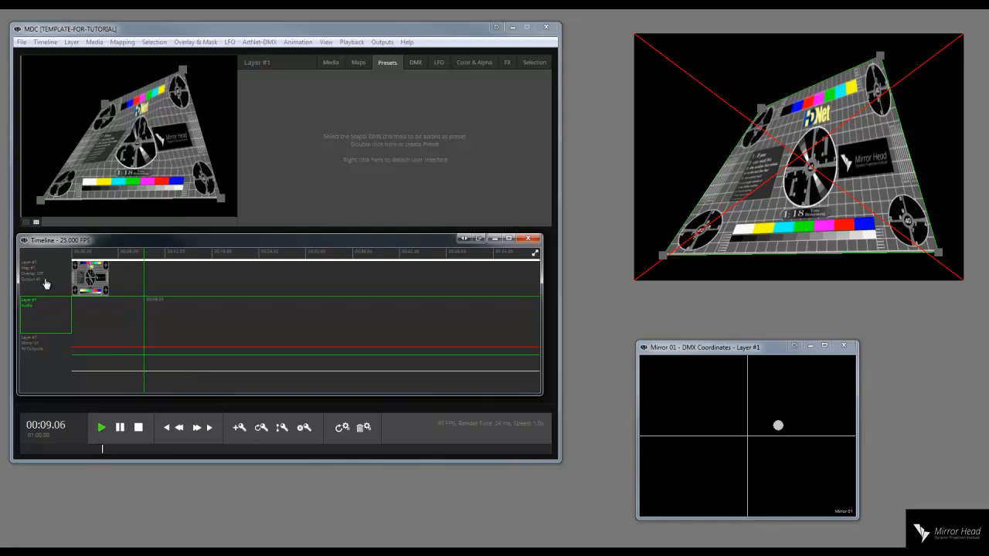
click(46, 285)
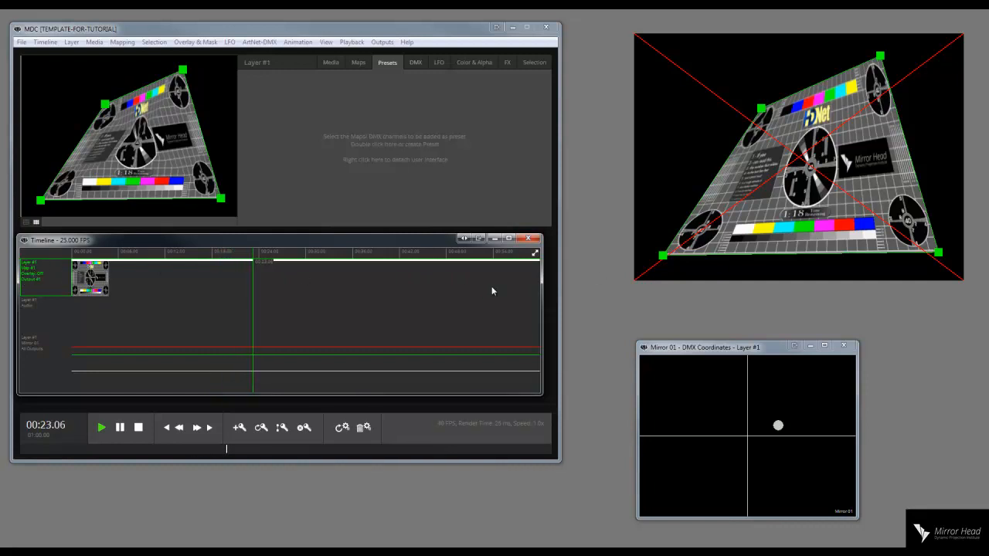
click(33, 309)
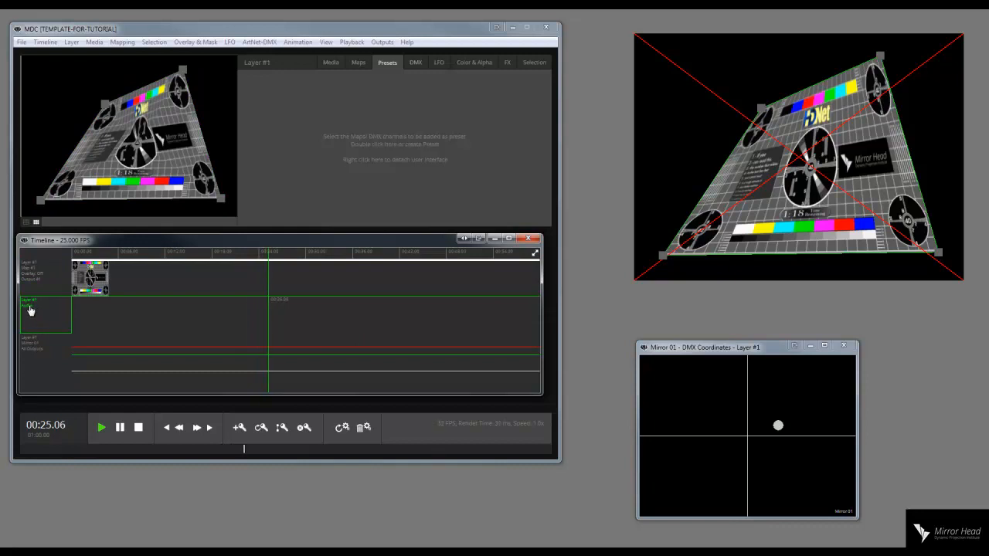
click(34, 346)
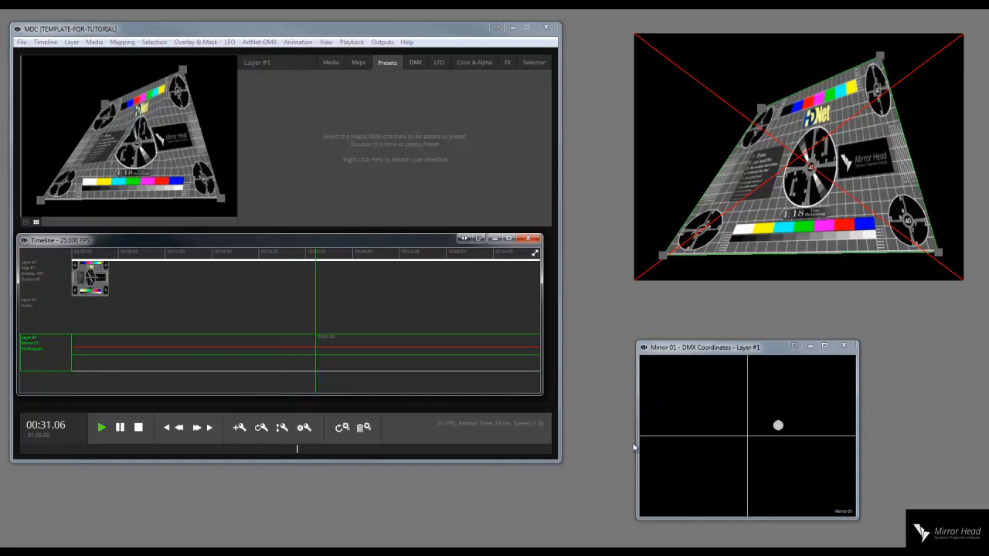
click(54, 284)
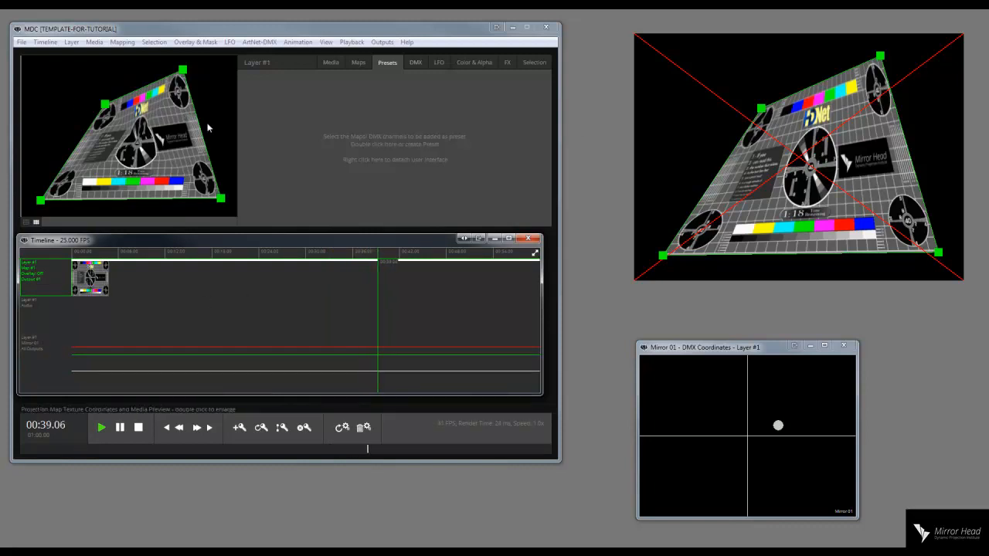
Save Map #1's current shape as a preset, shrink the map into the output's upper-left area, and save that as a second preset.
double_click(339, 108)
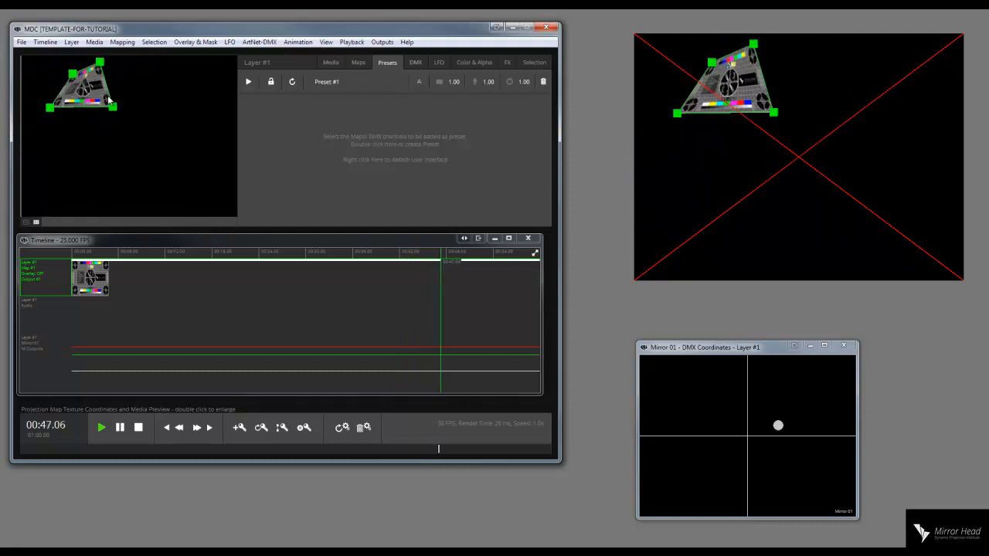
double_click(296, 141)
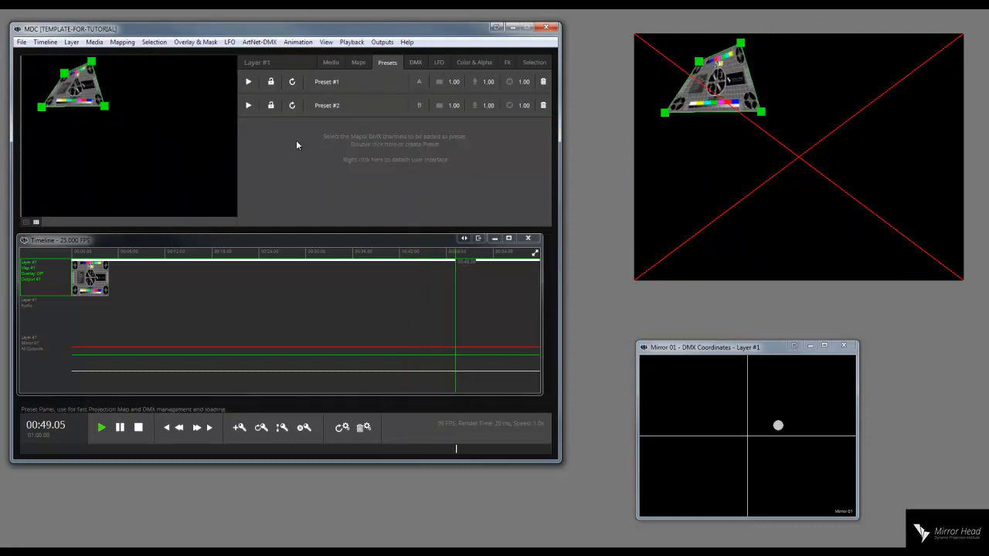
Load Preset #1 and Preset #2 alternately to switch Map #1 between its large and small shapes, ending on Preset #1.
click(247, 82)
click(248, 105)
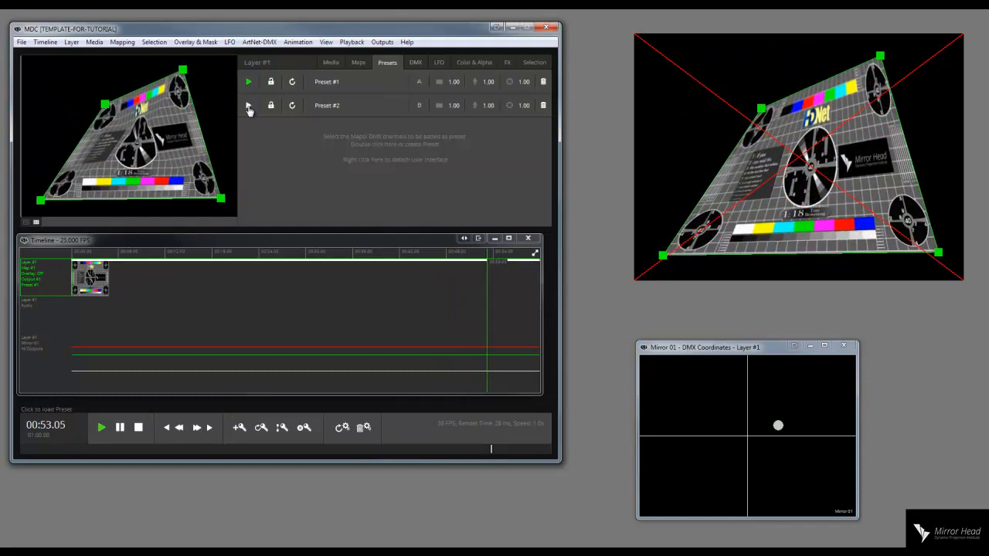
click(249, 87)
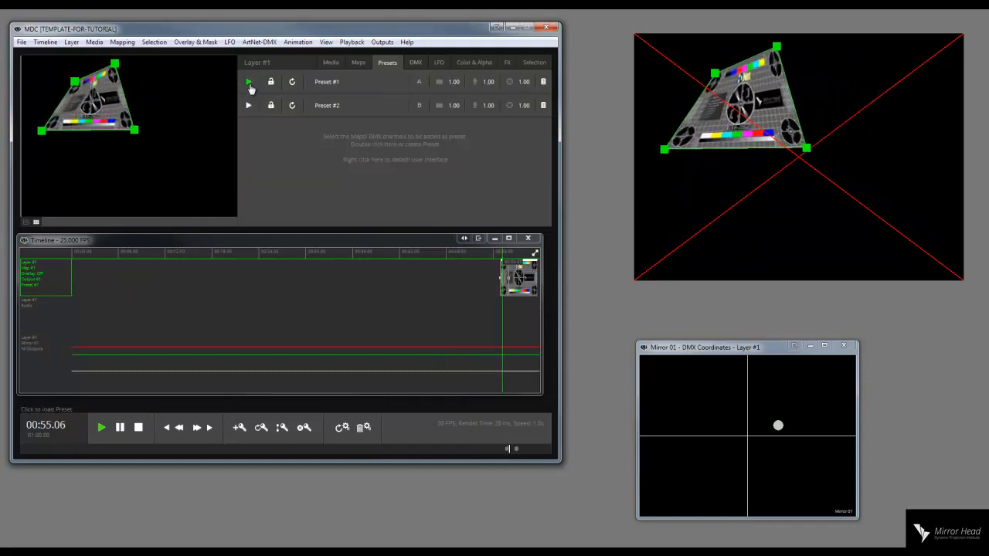
click(249, 107)
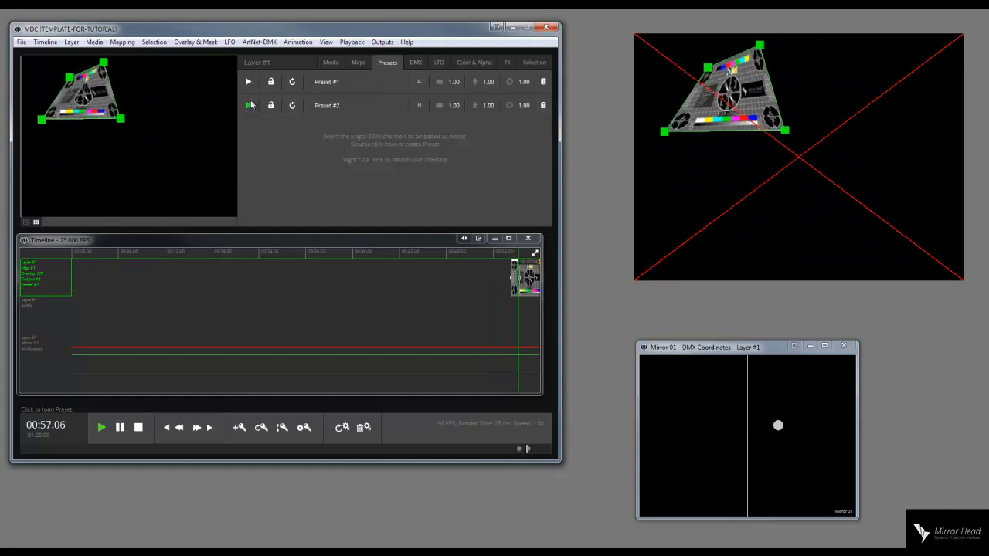
click(250, 84)
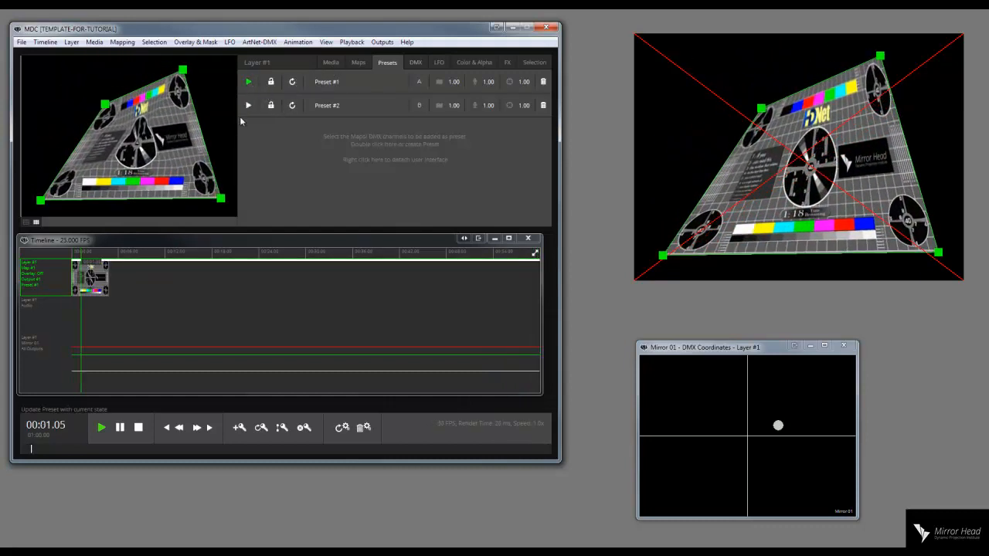
Clear the point selection, move Map #1's lower-right corner point far upward, and update Preset #1 with the new shape.
key(Escape)
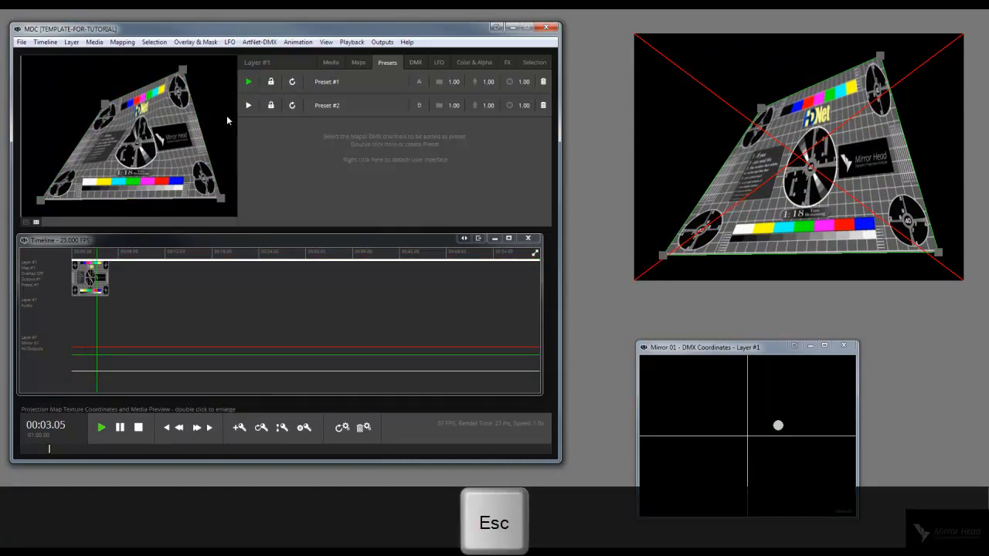
click(220, 199)
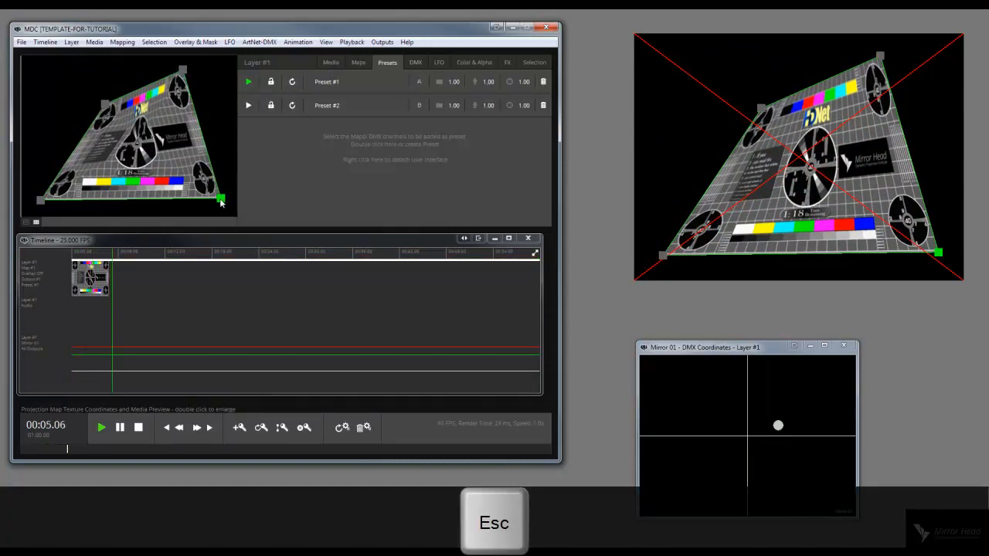
drag(218, 202, 218, 103)
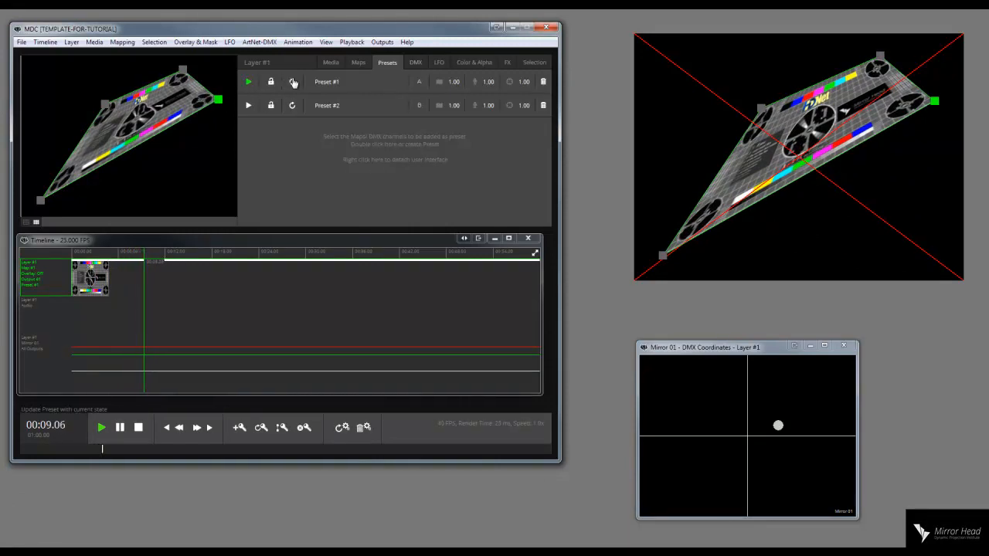
click(292, 82)
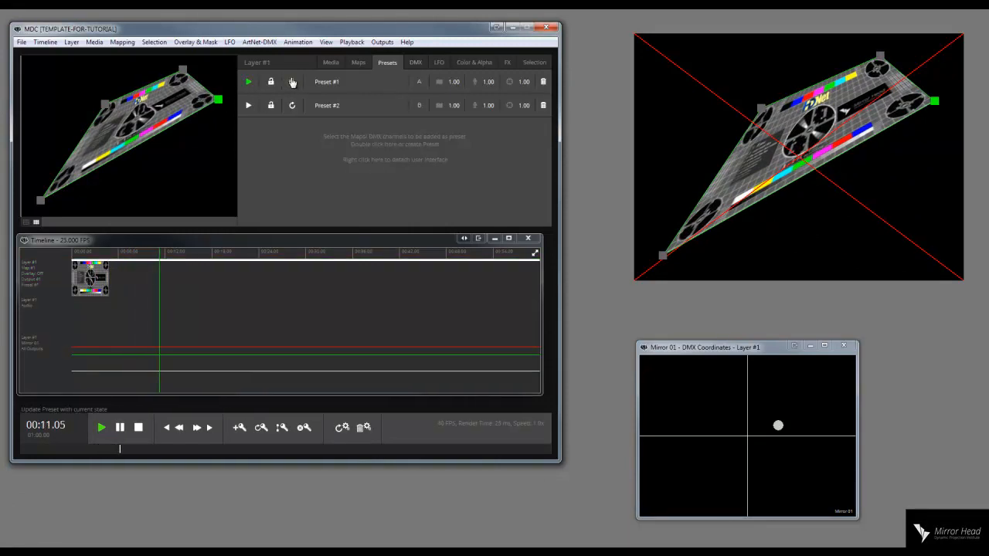
Switch between Preset #2 and the updated Preset #1 twice, finishing with Preset #1 loaded.
click(249, 106)
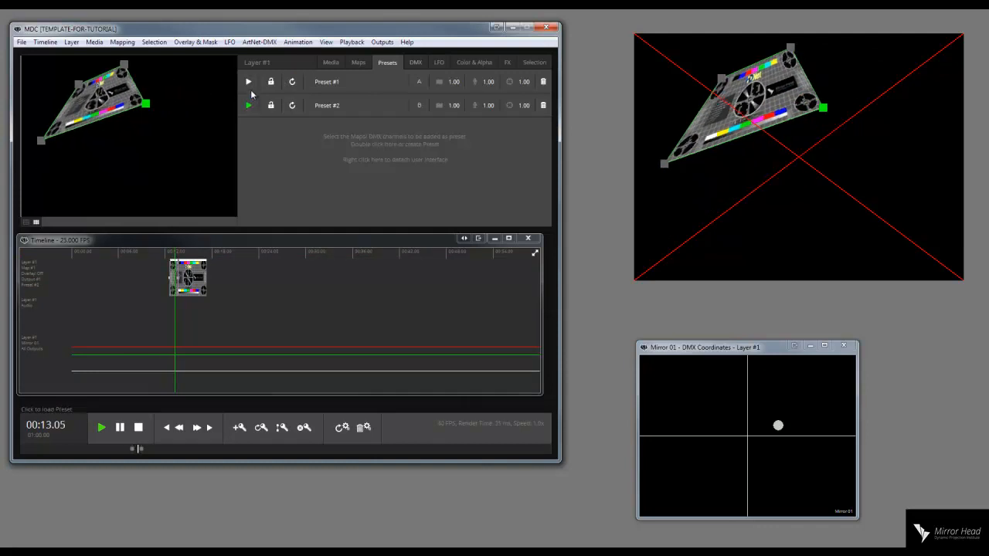
click(249, 83)
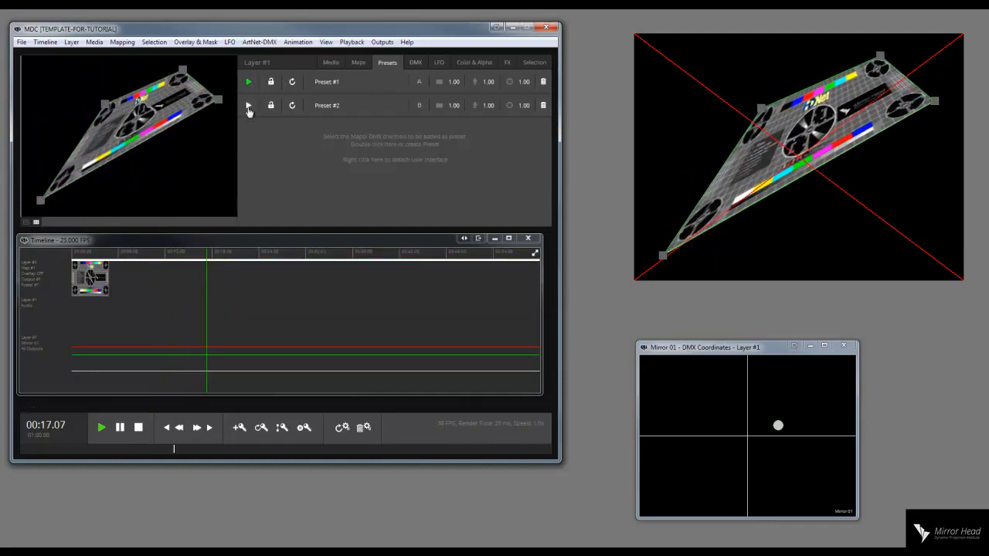
click(247, 106)
click(249, 82)
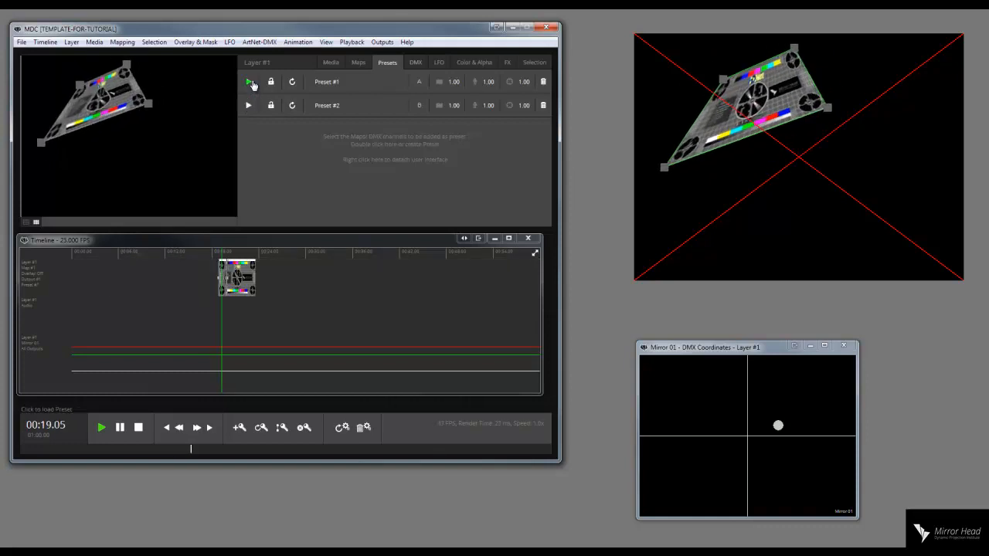
Save the project under the name DEMO-VERSION2.mdc, replacing the existing file.
click(21, 41)
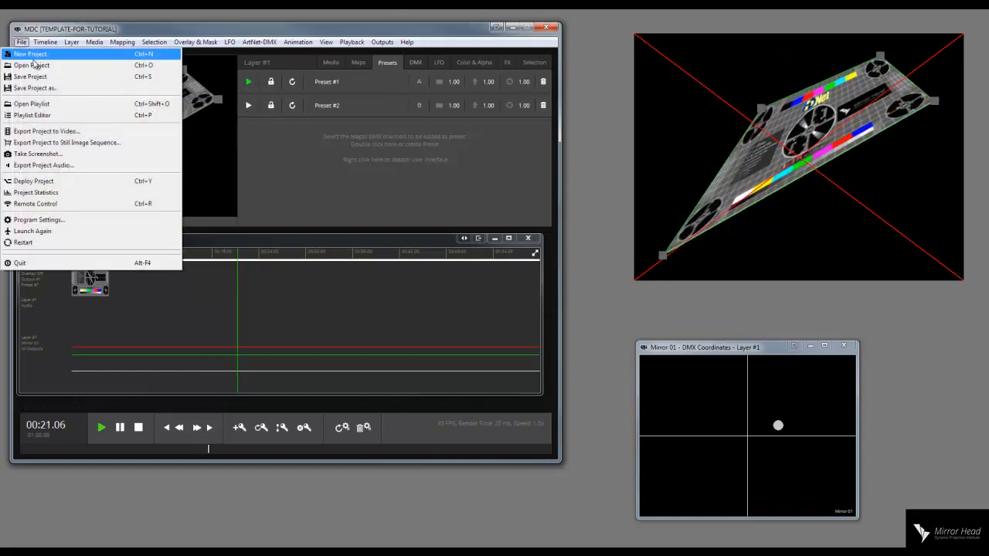
click(40, 88)
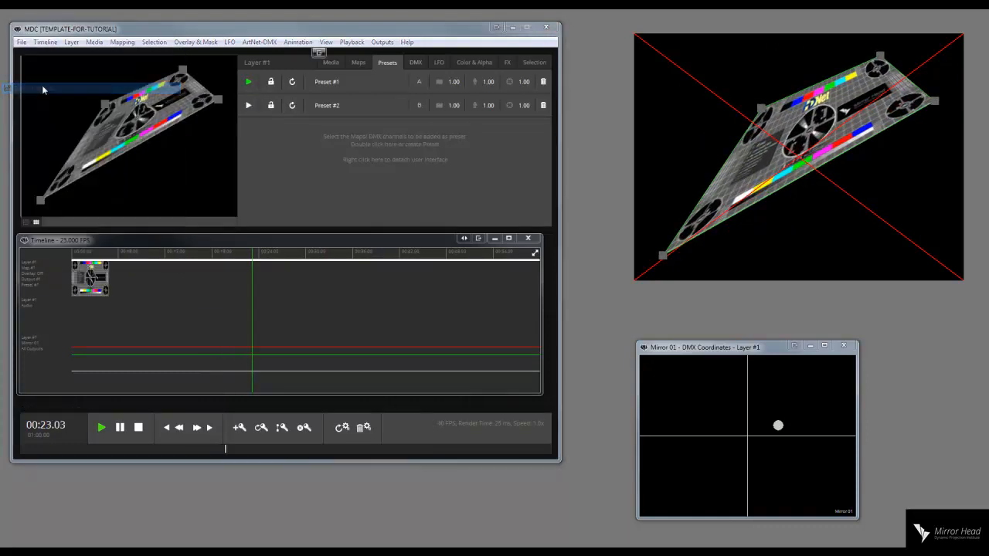
click(288, 152)
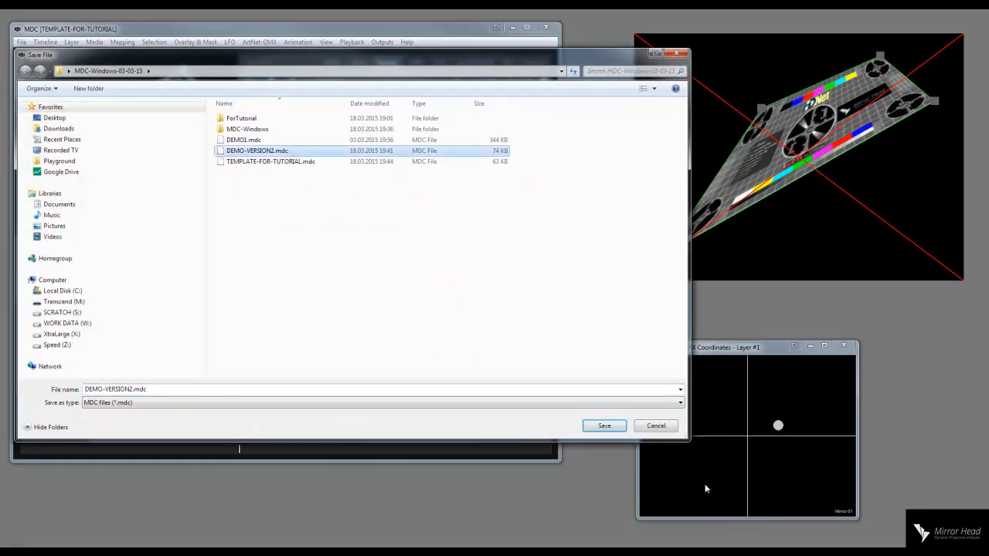
click(620, 431)
click(524, 288)
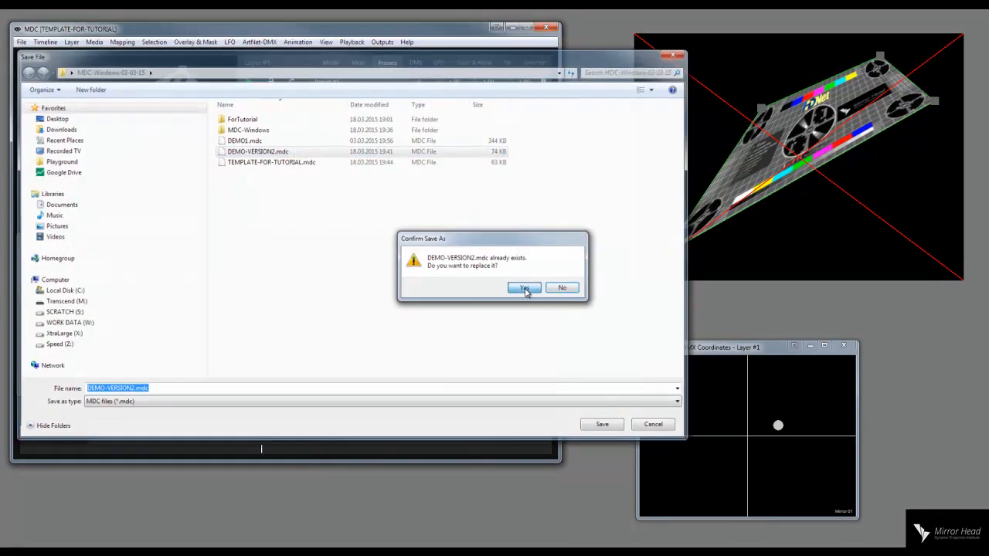
Select Map #1 in the timeline and switch between Preset #2 and Preset #1 twice, ending on Preset #1.
click(248, 107)
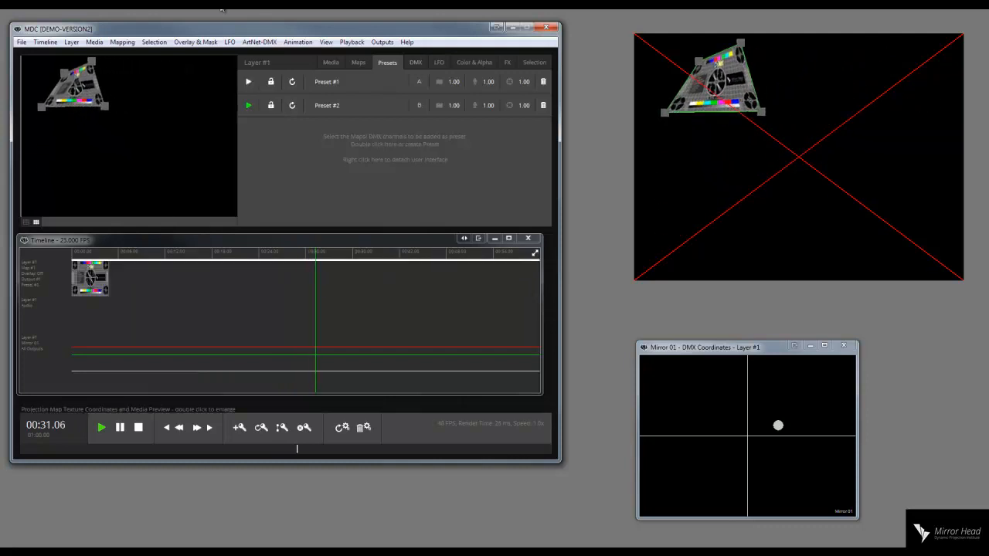
click(249, 85)
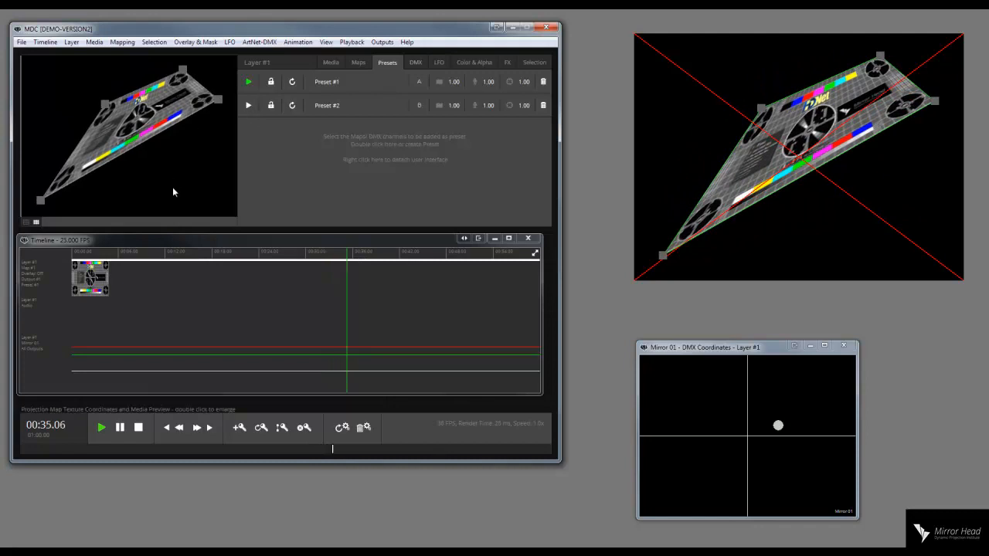
click(29, 290)
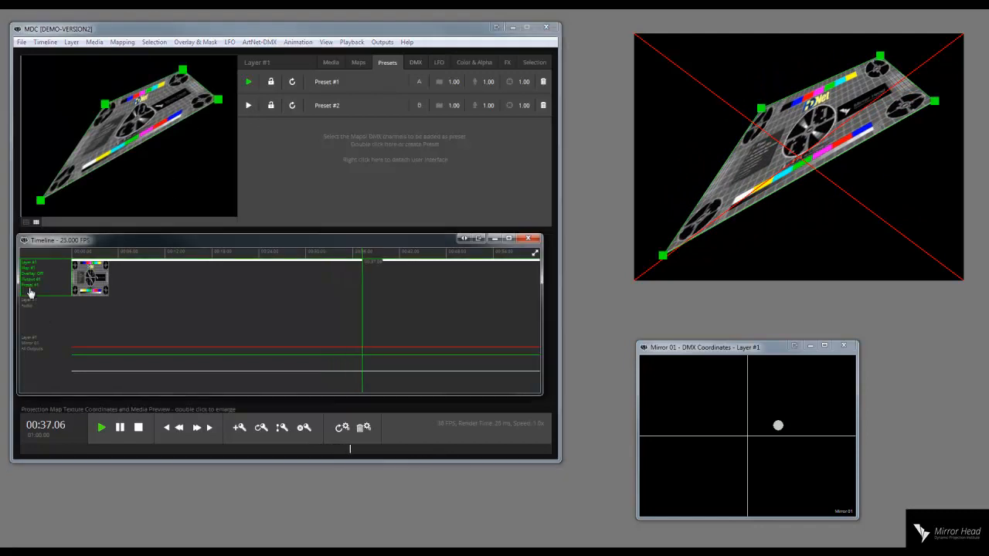
click(248, 105)
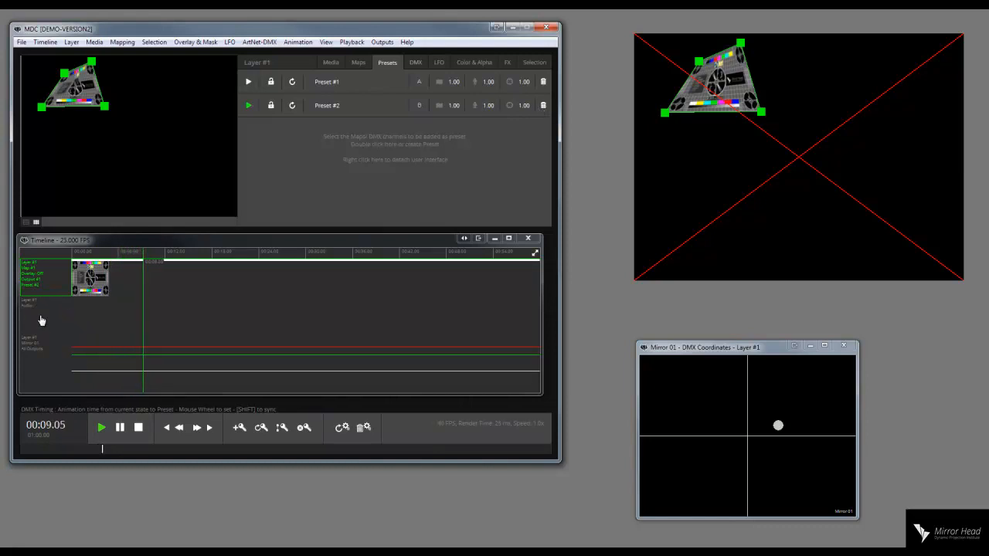
click(248, 82)
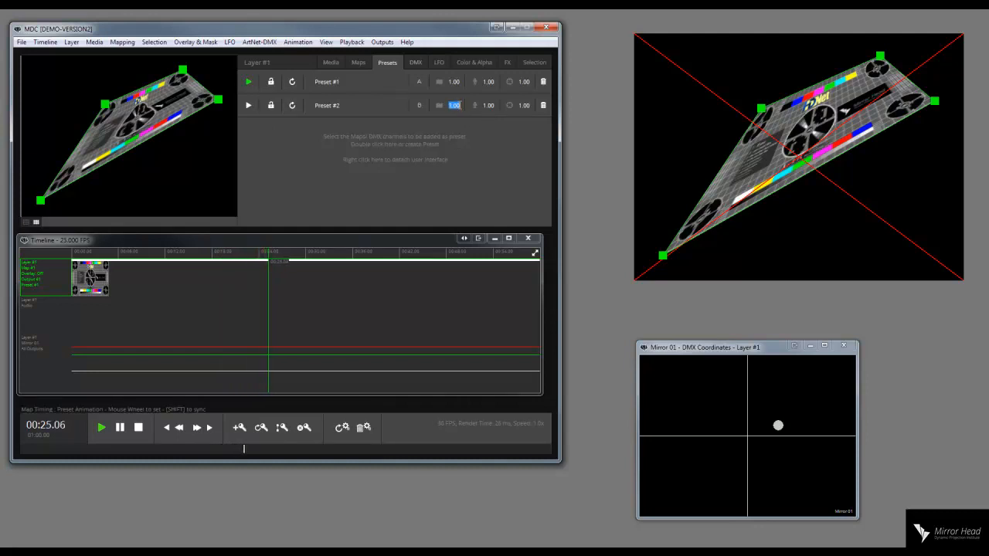
Set Preset #2's map timing to 7.00, load Preset #2 to play the slow transition, and return to Preset #1.
scroll(461, 108, up, 4)
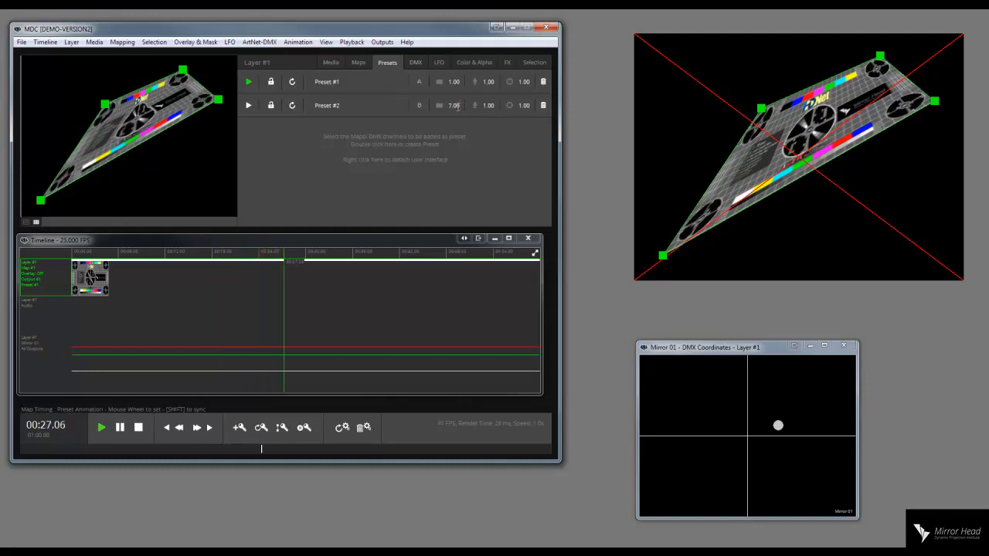
click(248, 105)
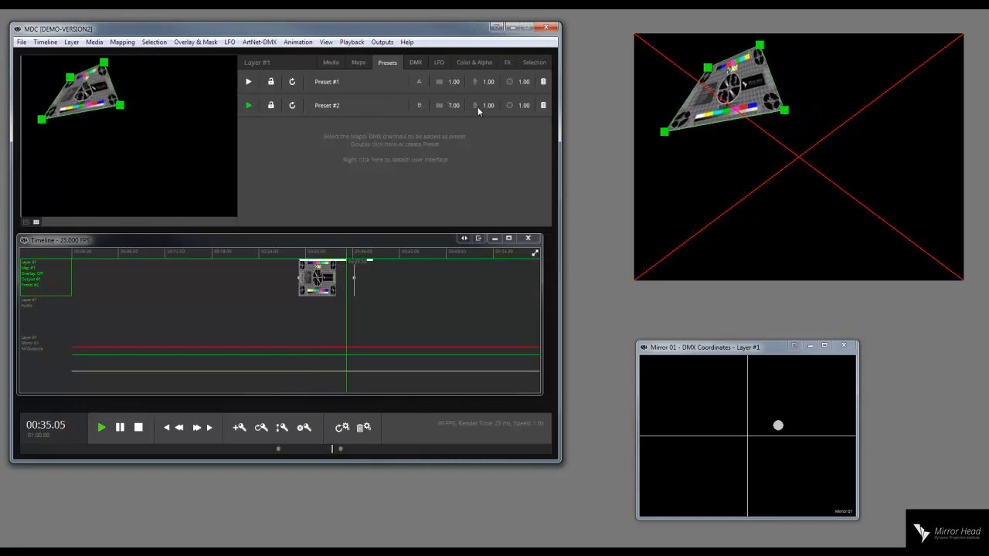
click(249, 81)
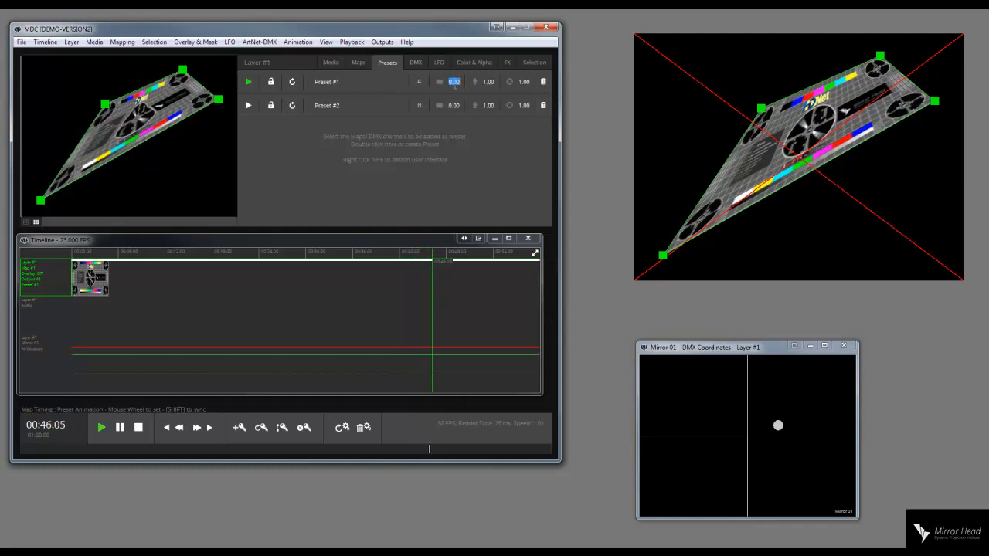
Set the map timing of Preset #1 and Preset #2 to 0.00 and alternate between them repeatedly, ending on Preset #1.
click(248, 105)
click(249, 83)
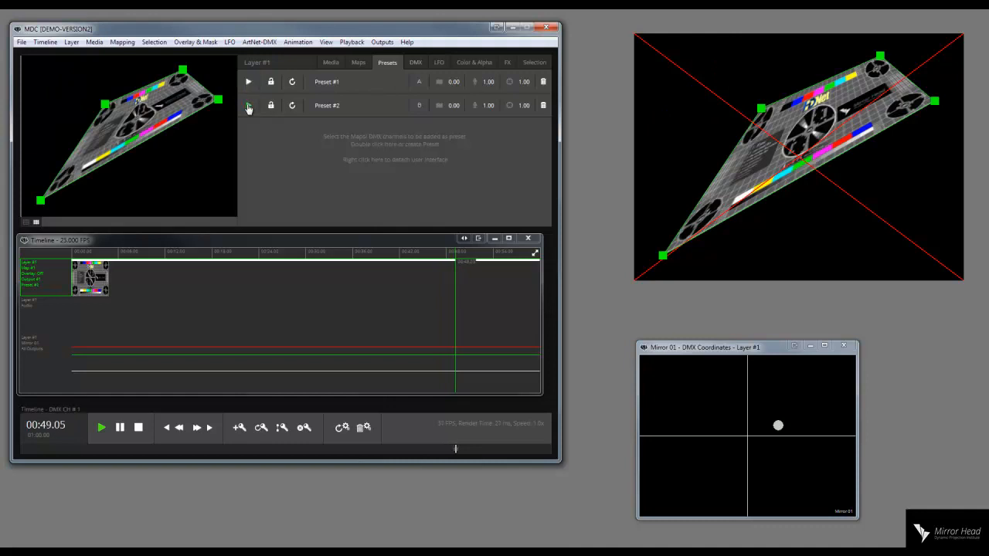
click(249, 106)
click(249, 83)
click(248, 105)
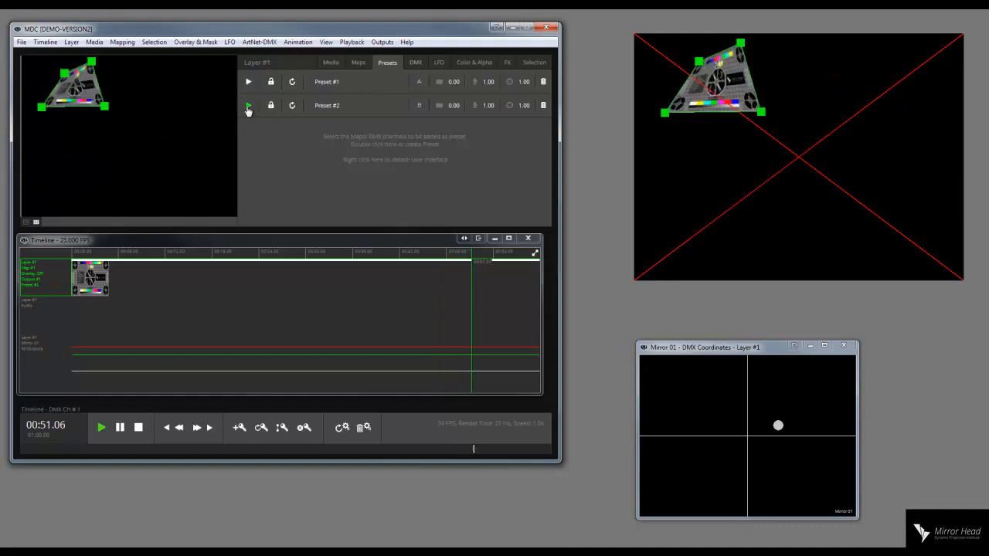
click(249, 82)
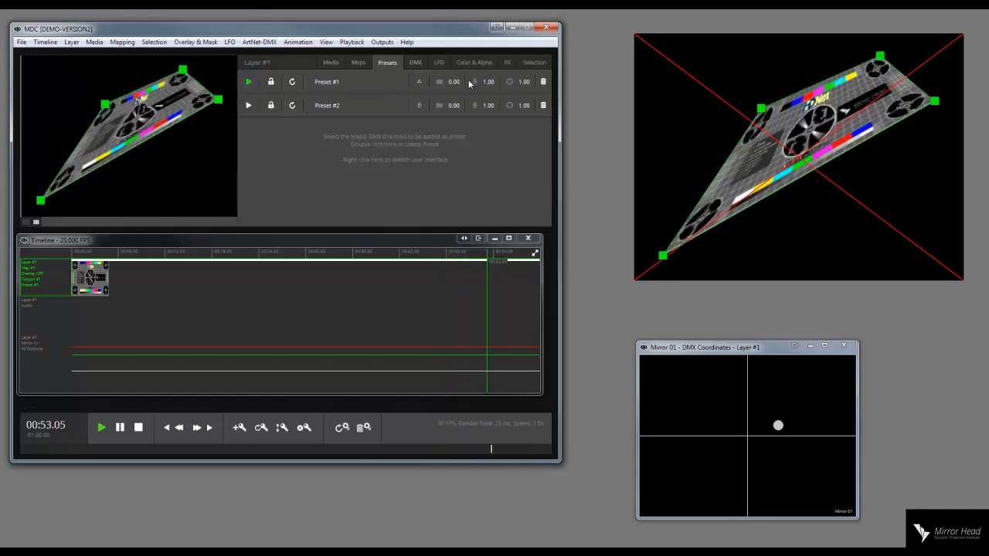
click(249, 105)
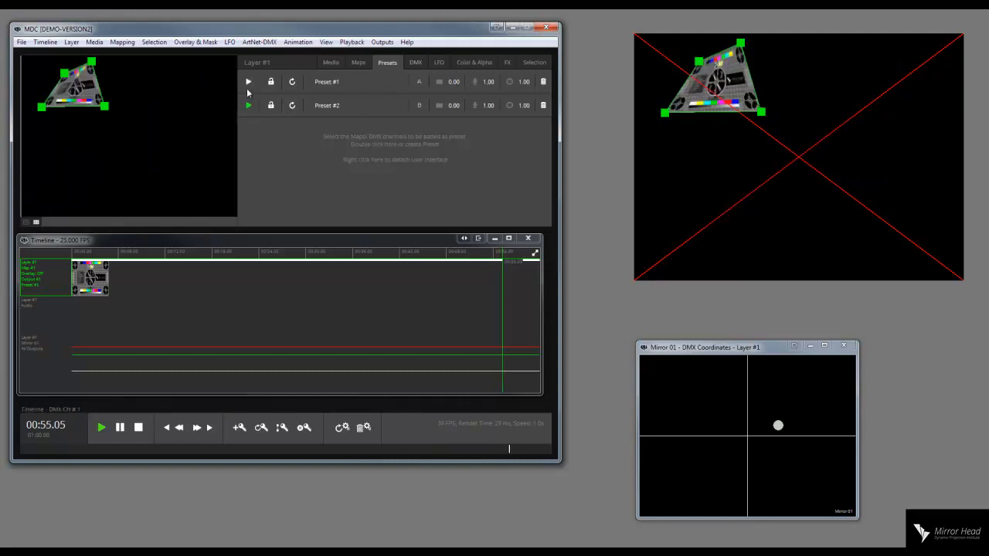
click(248, 82)
click(248, 105)
click(249, 83)
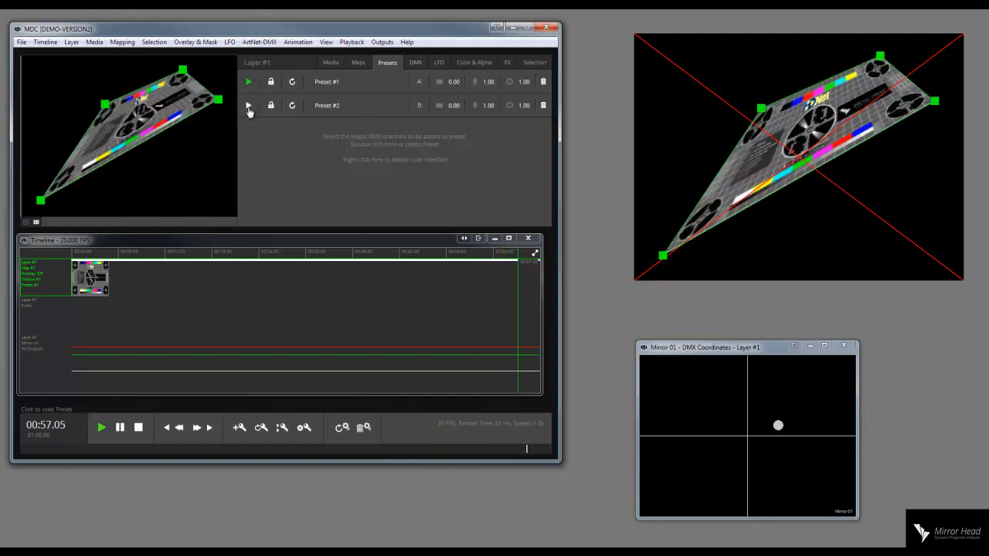
click(248, 106)
click(249, 82)
Raise Preset #2's map timing to 9.00, switching between Preset #1 and Preset #2 and ending on Preset #2.
click(248, 106)
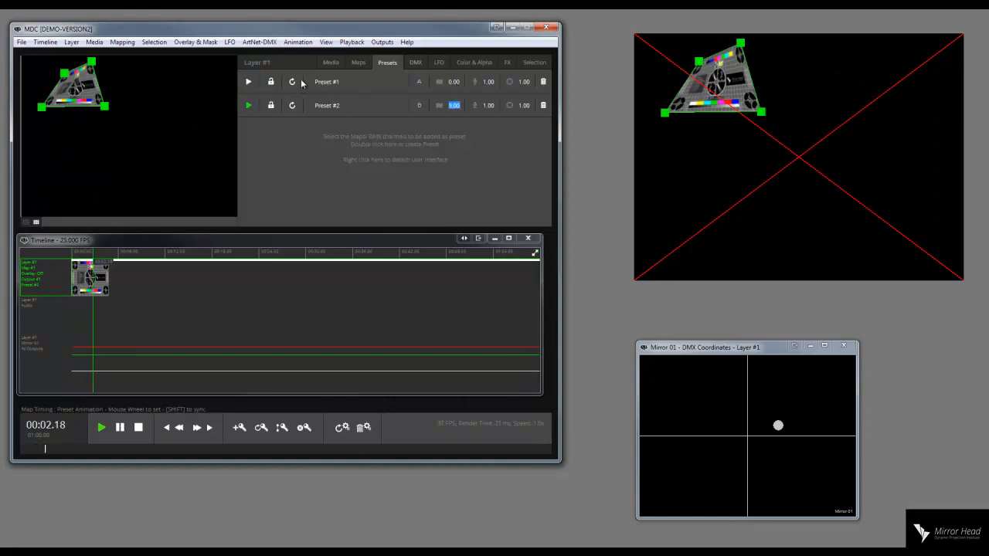
click(249, 83)
click(249, 106)
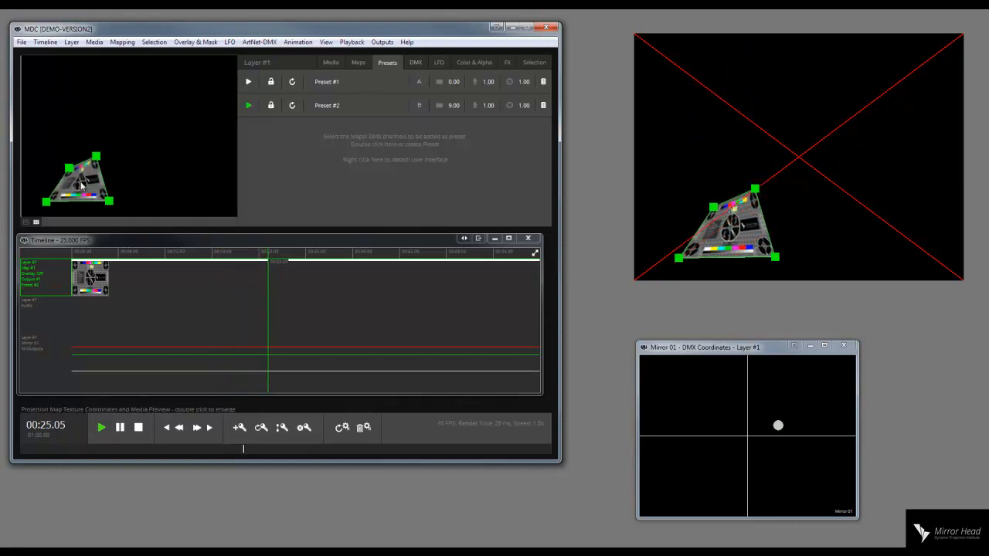
Save the small map as a new preset in the output's lower-left area and as another in its upper-right area.
double_click(325, 164)
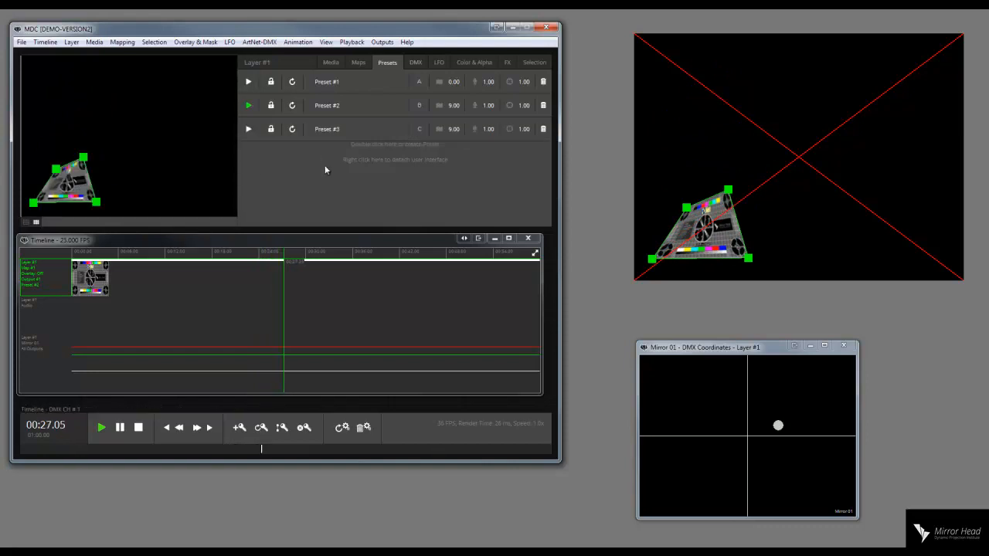
double_click(336, 209)
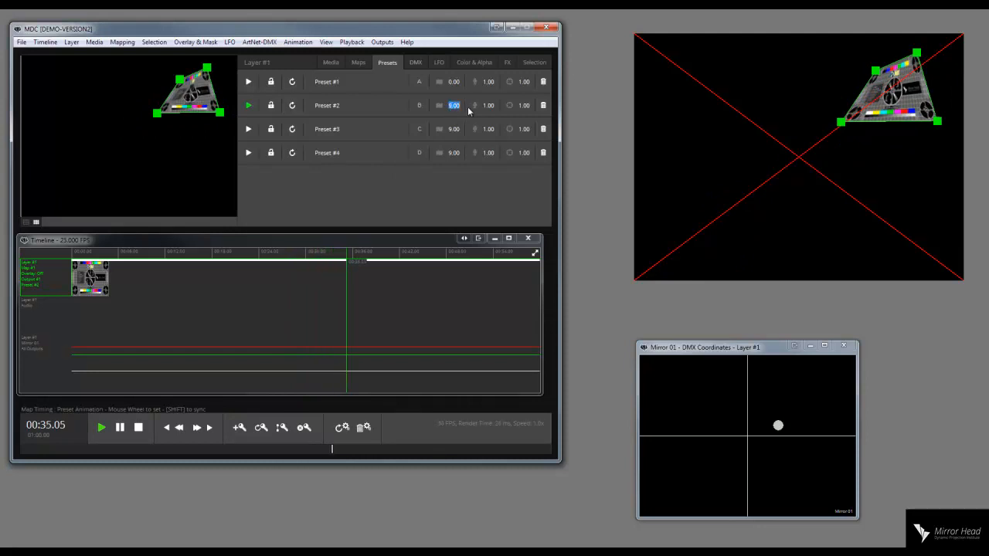
Set the map timing of Presets #2, #3 and #4 to 1.00 and load the presets in turn, ending on Preset #1.
scroll(459, 106, down, 7)
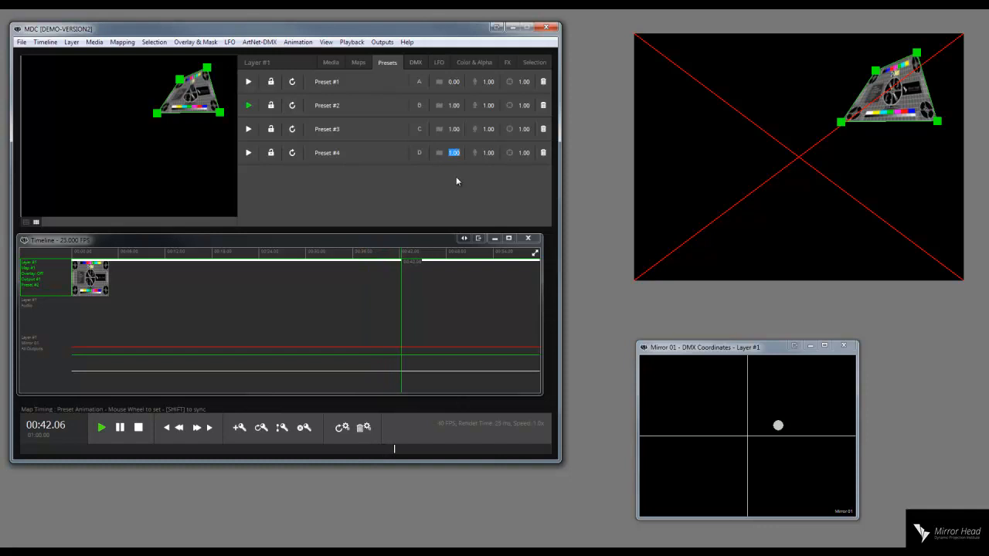
click(248, 129)
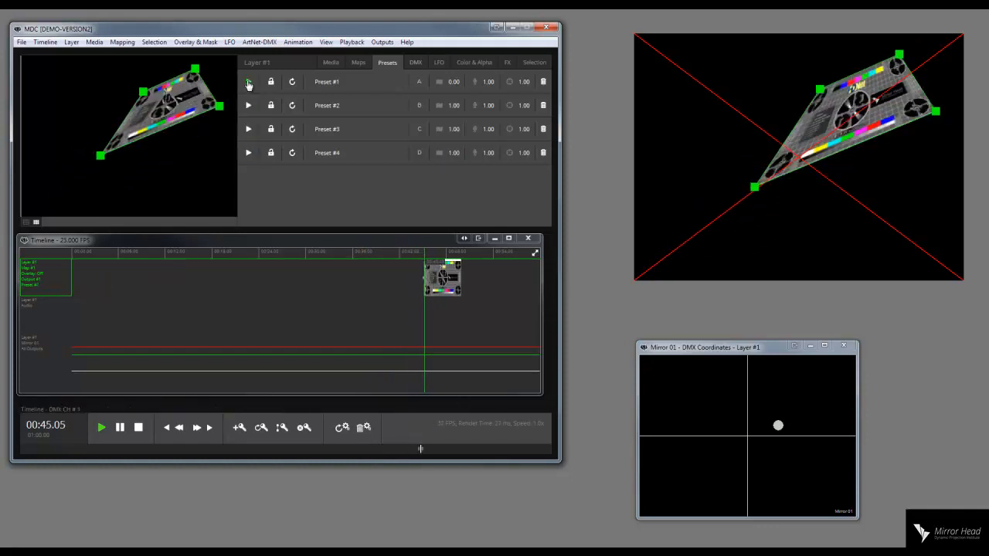
click(248, 105)
click(248, 153)
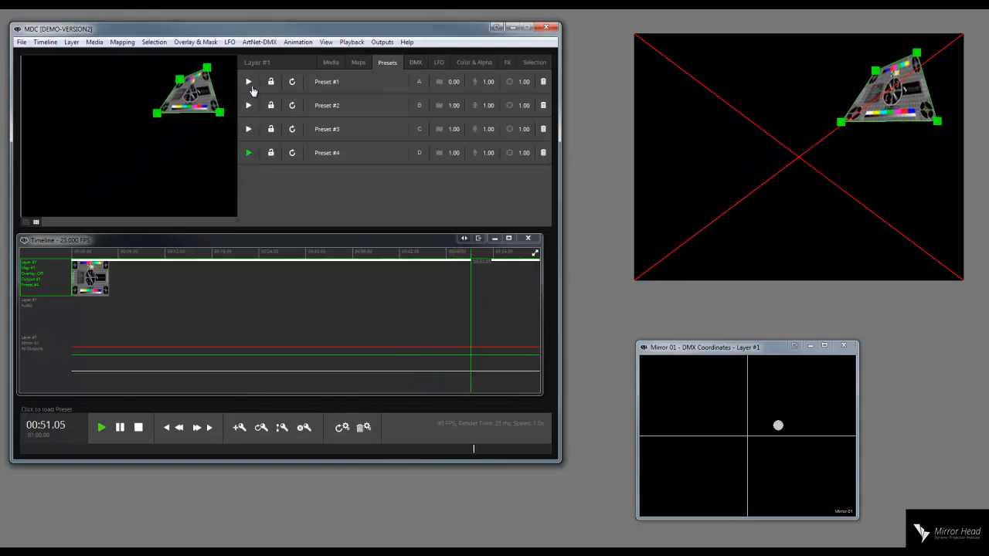
click(249, 82)
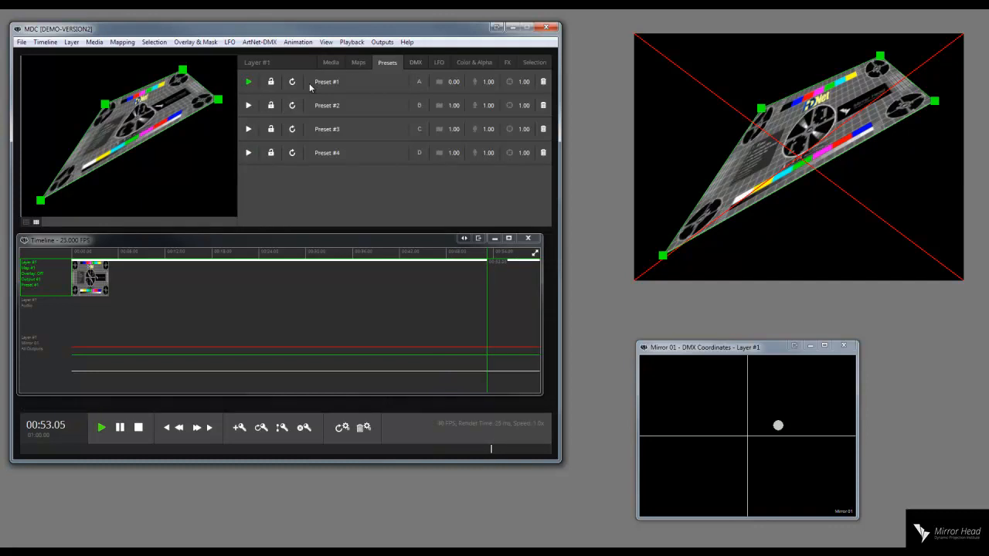
Assign the Mirror Head logo image, media A, to Map #1 and update Preset #1 with it.
click(331, 62)
click(272, 96)
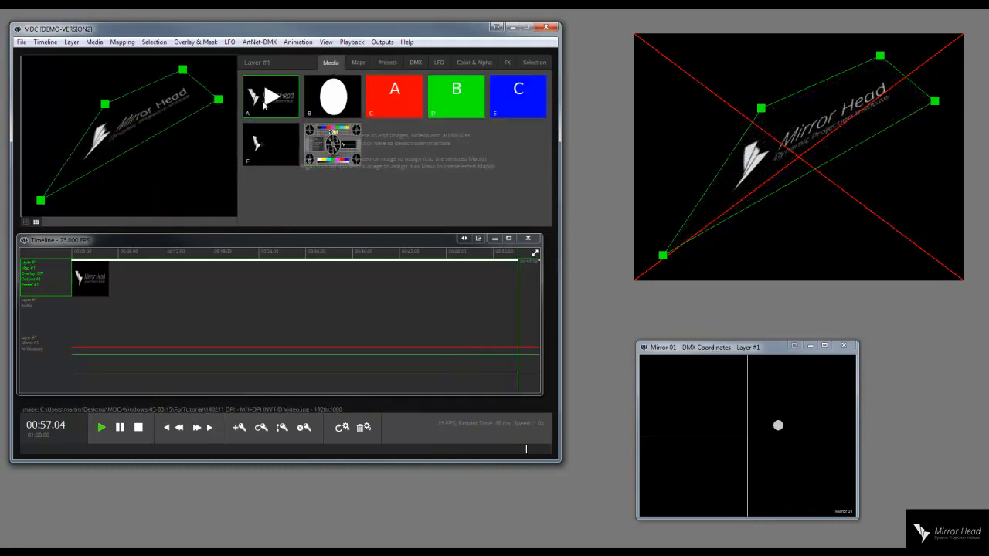
click(387, 64)
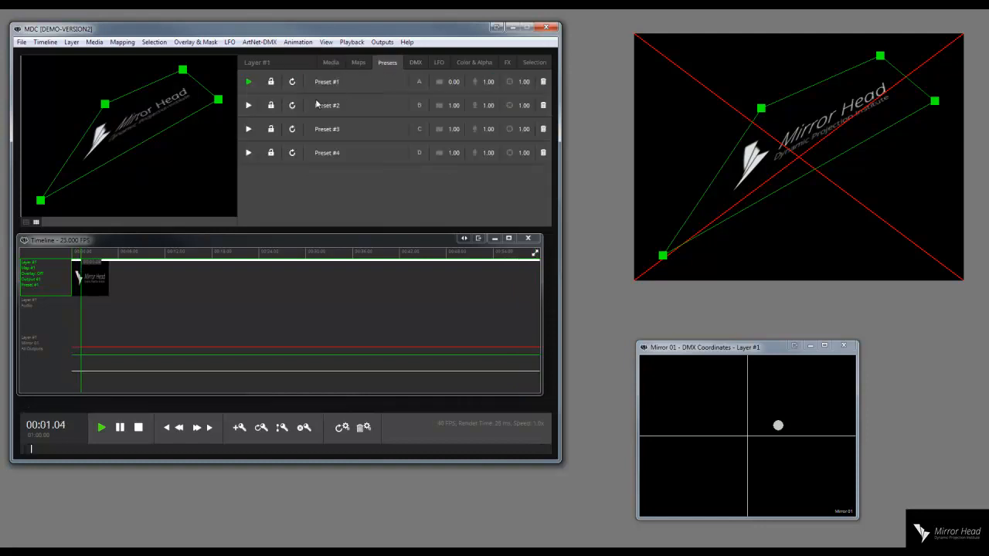
Alternate between Preset #2 with the test pattern and Preset #1 with the logo three times, ending on Preset #1.
click(248, 105)
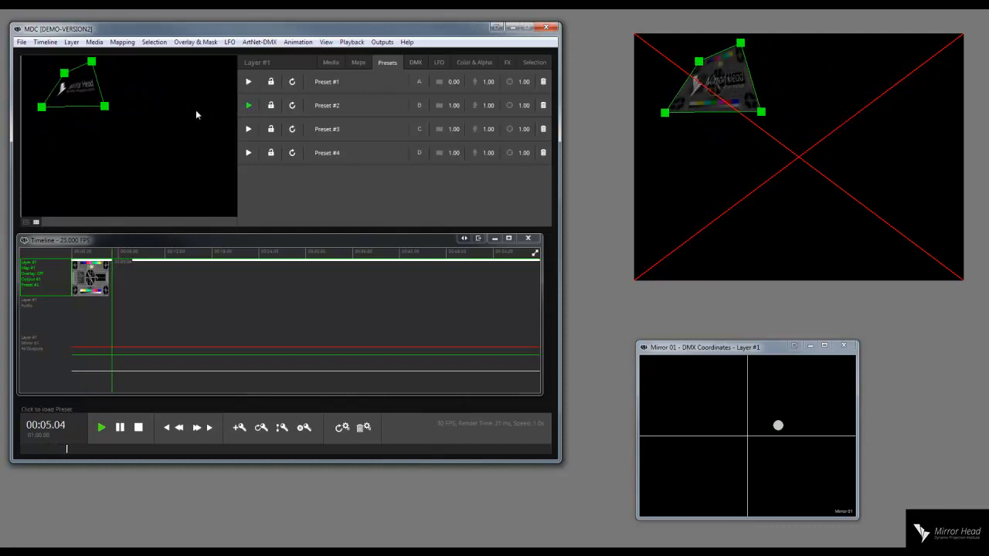
click(248, 81)
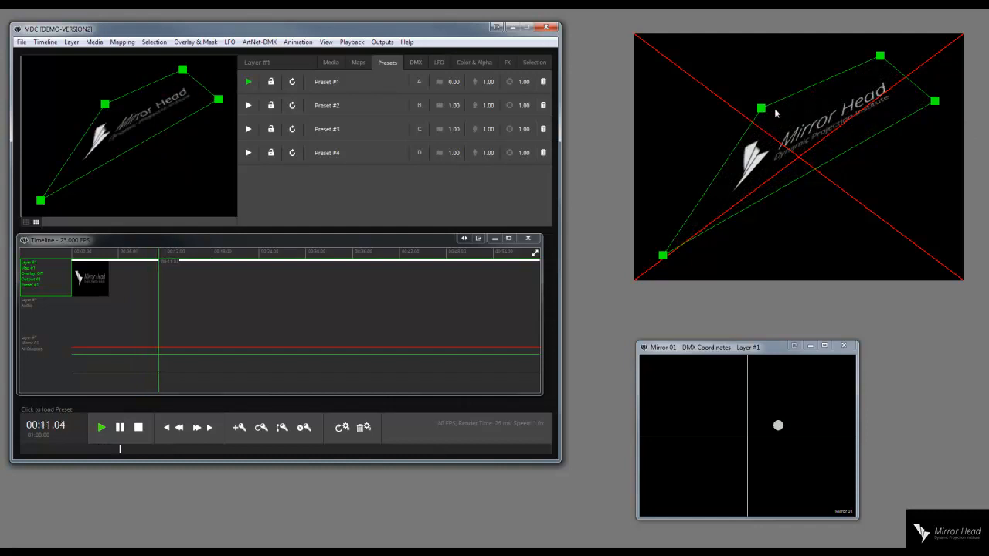
click(248, 106)
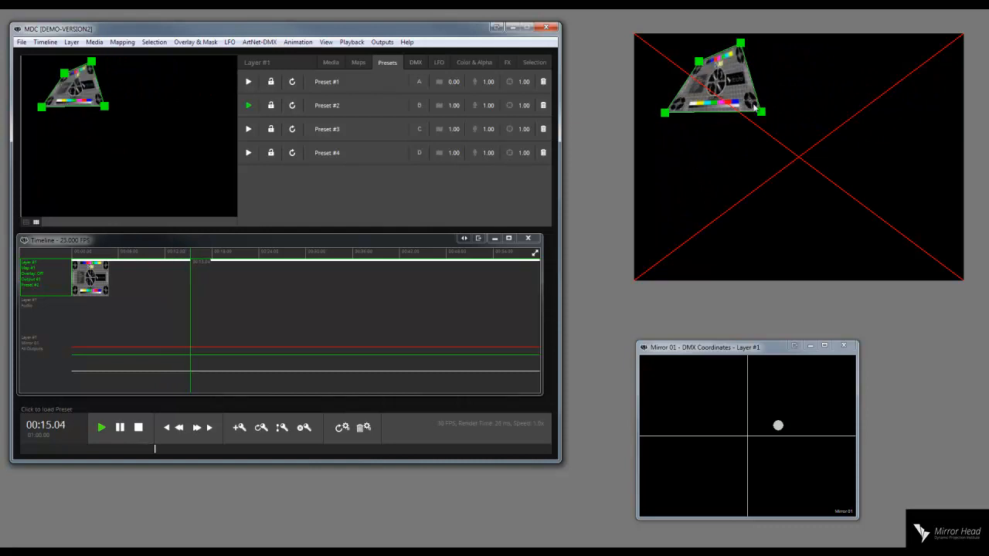
click(248, 82)
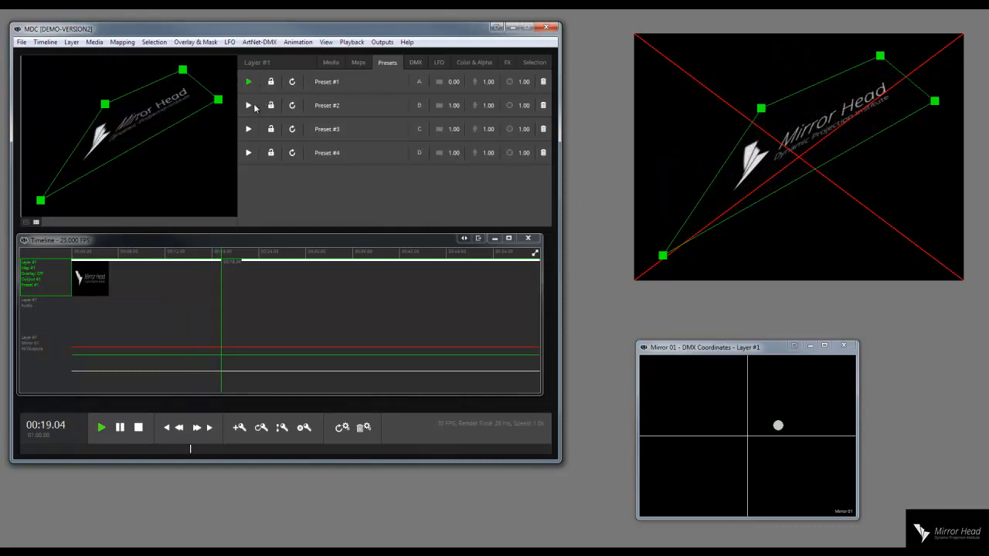
click(248, 106)
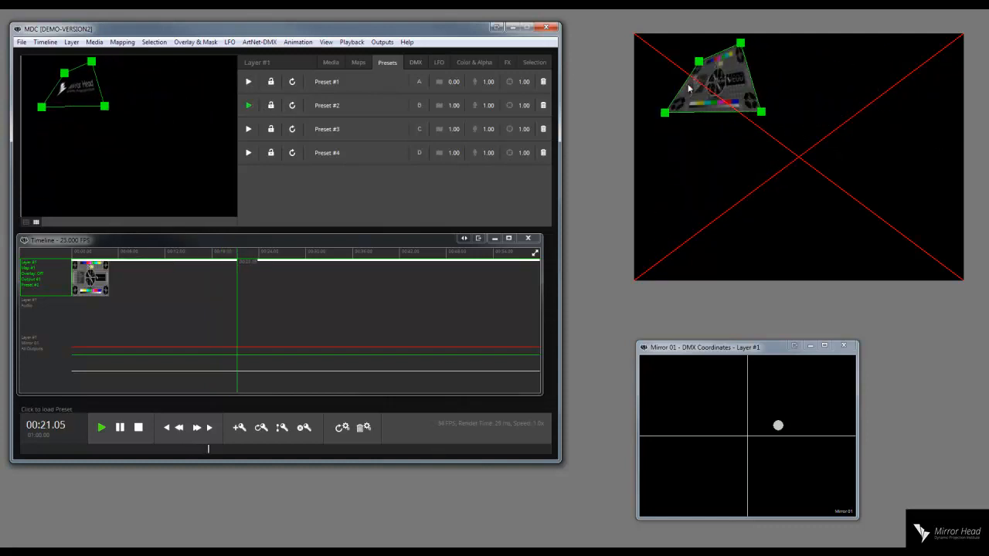
click(248, 82)
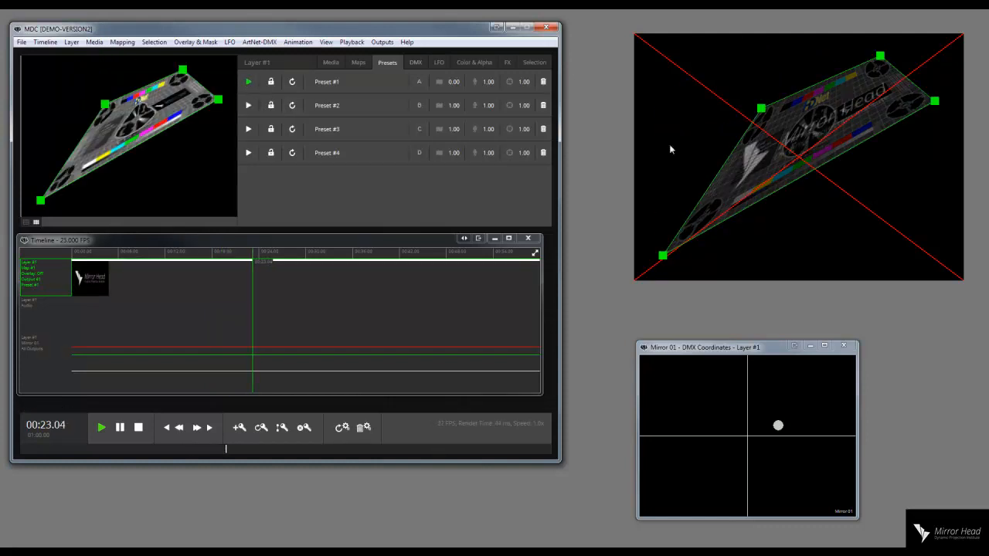
Check Map #1's media fade-in and fade-out times and look over the media available in Layer #1.
click(356, 65)
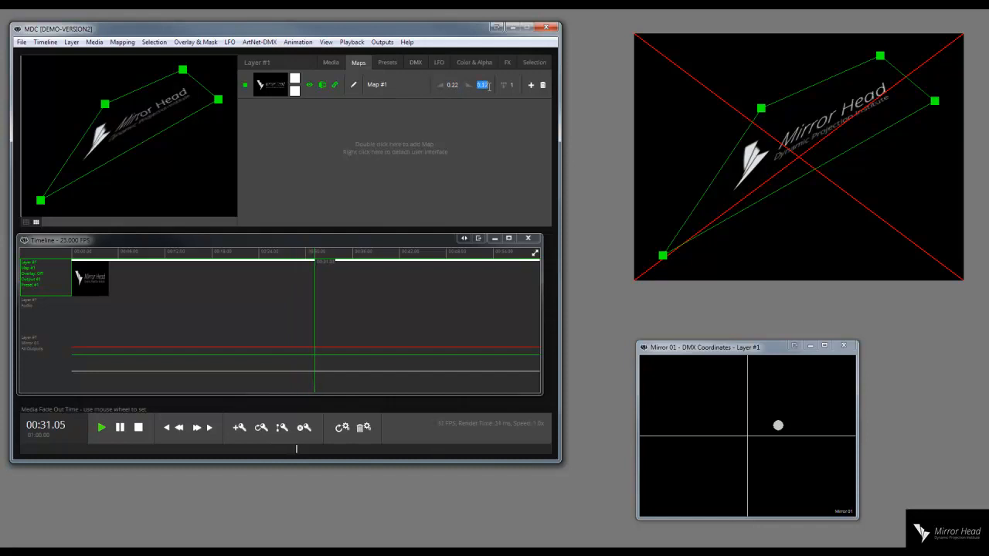
click(330, 62)
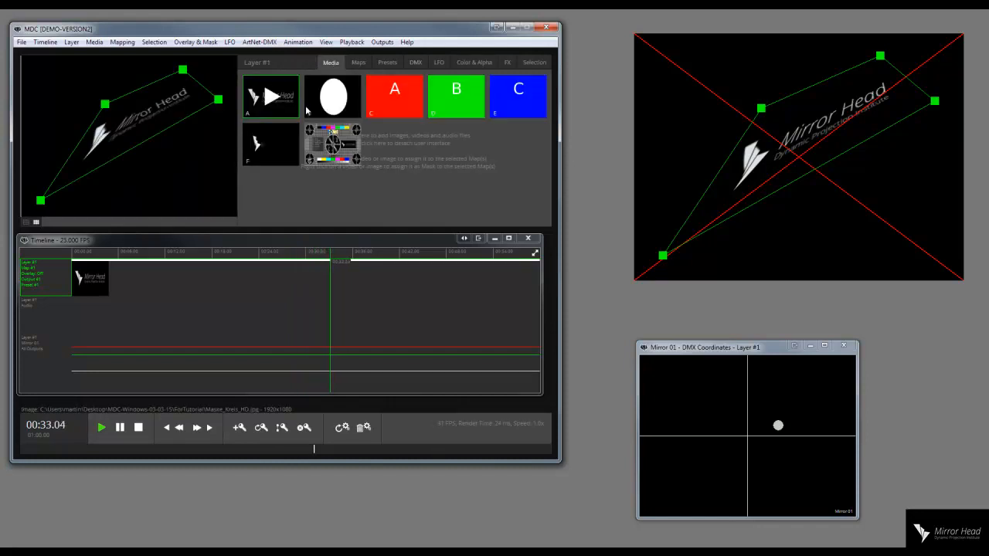
click(385, 65)
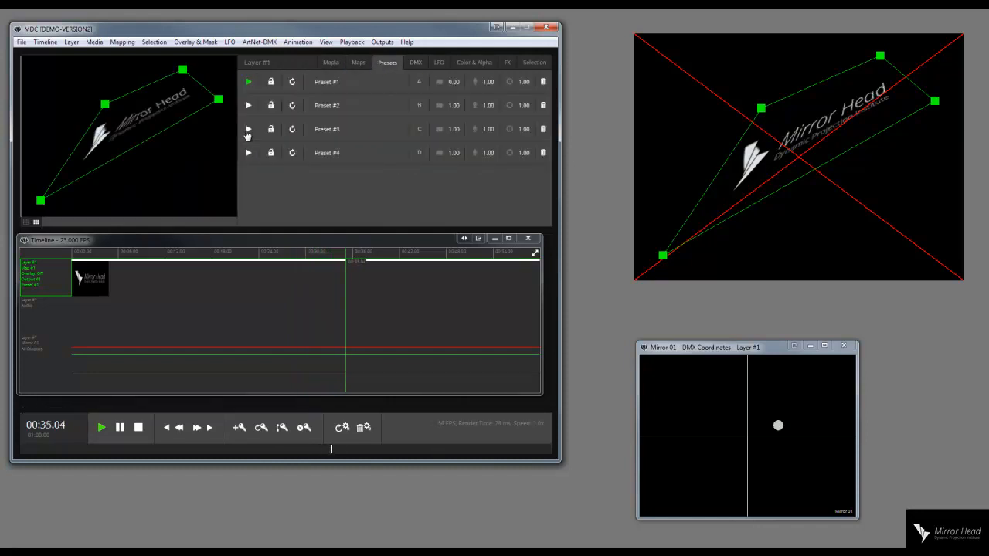
Load Presets #3, #1, #2 and #4 in turn to compare their transitions, ending on Preset #3.
click(247, 130)
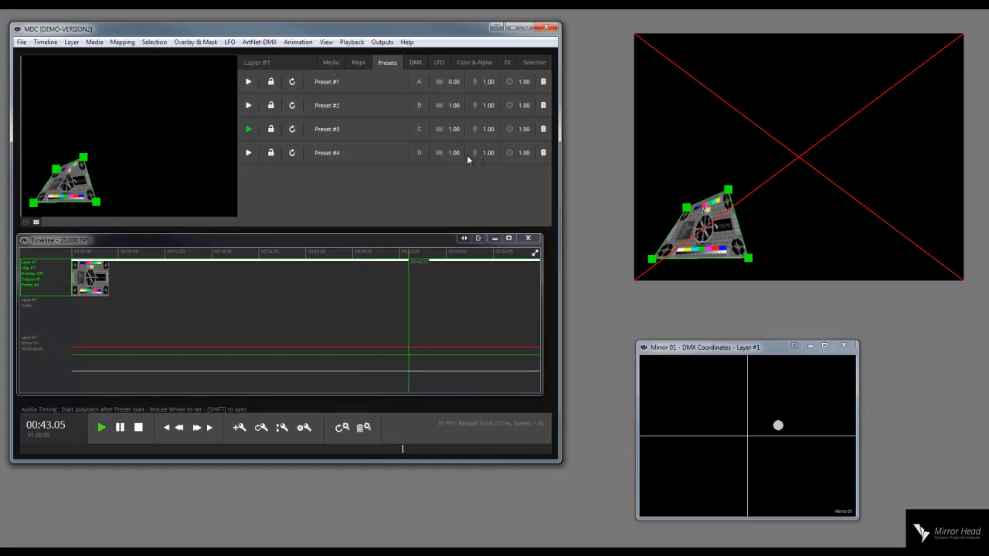
click(248, 82)
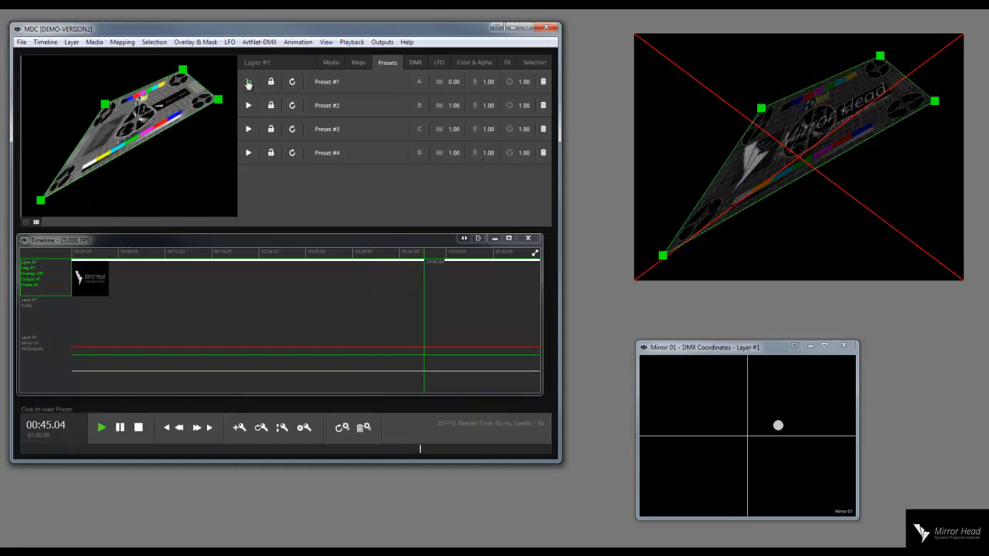
click(247, 107)
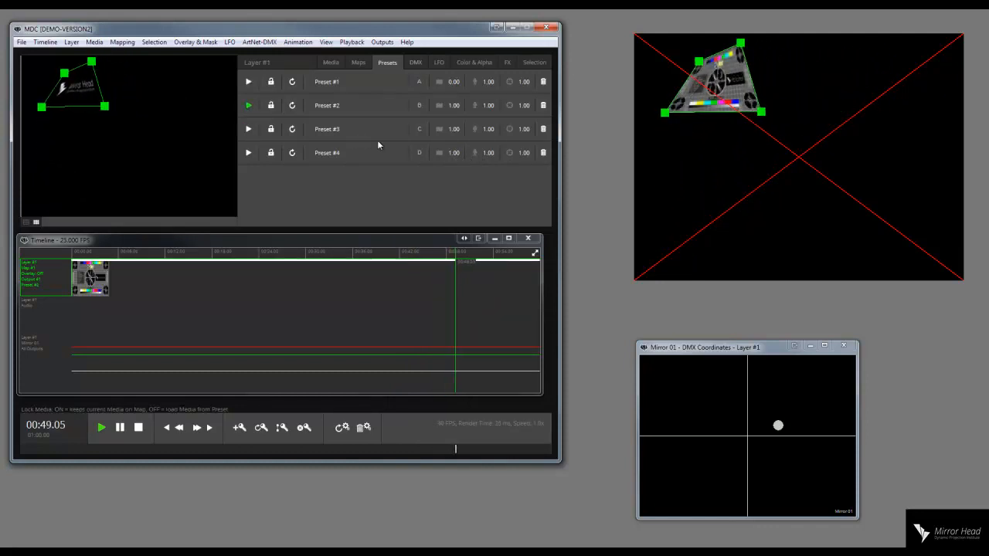
click(247, 156)
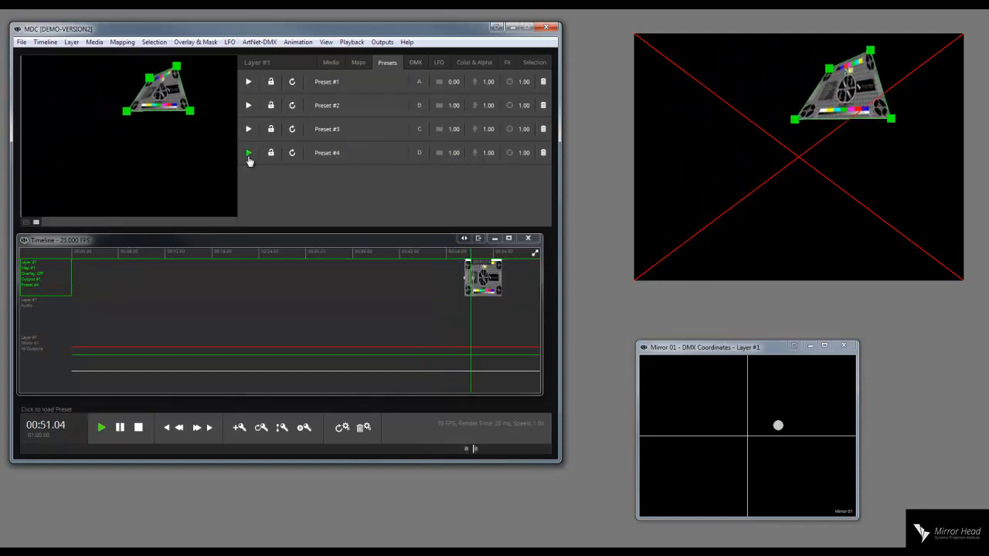
click(248, 130)
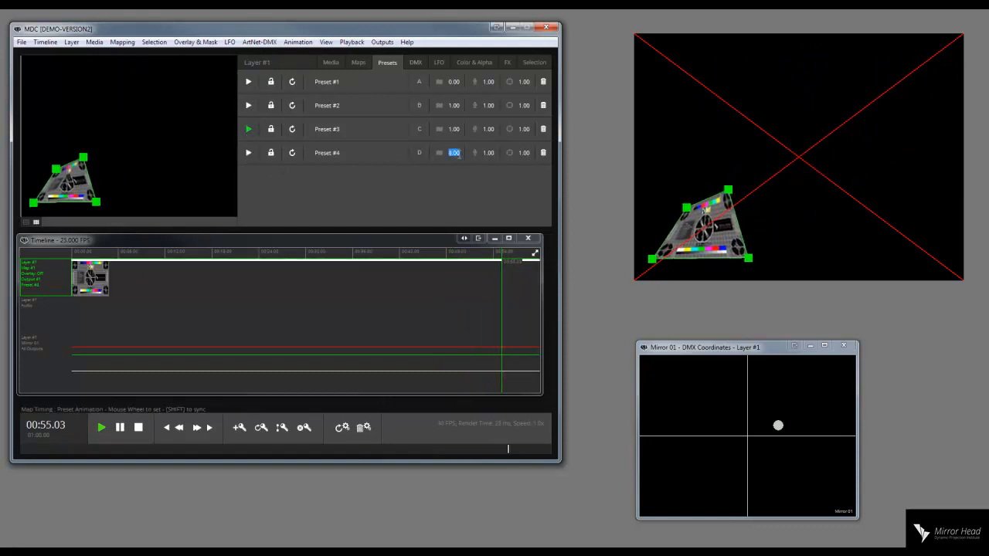
Set Preset #4's map timing to 4.00, load Preset #4 to try it, and return to Preset #3.
text(4)
click(248, 154)
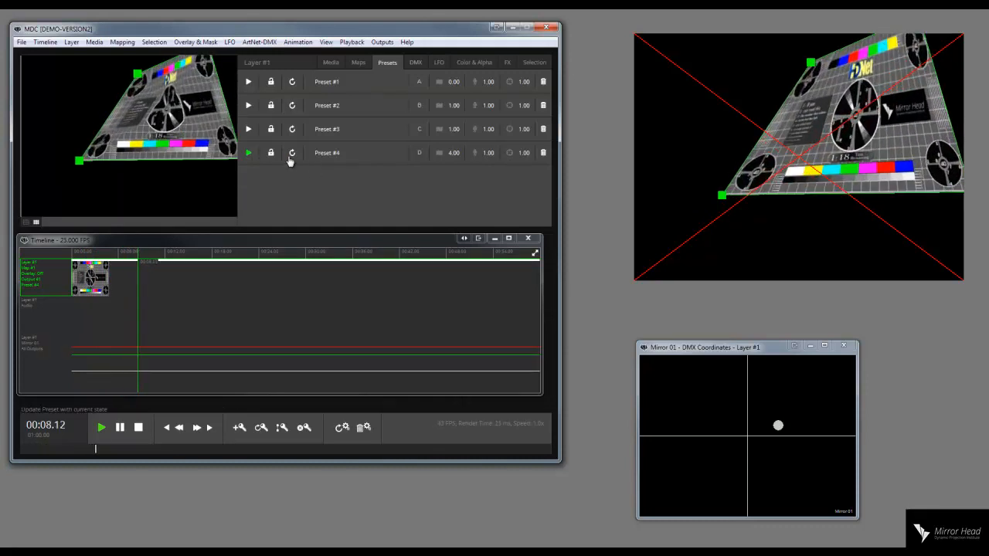
click(248, 130)
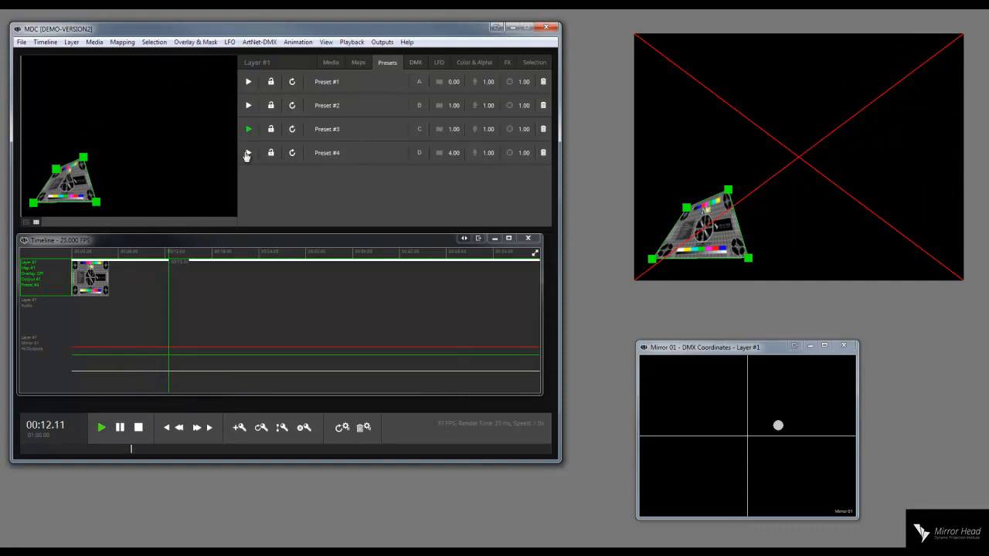
Assign the white ellipse image, media B, to Map #1 and update Preset #3 with it.
click(331, 62)
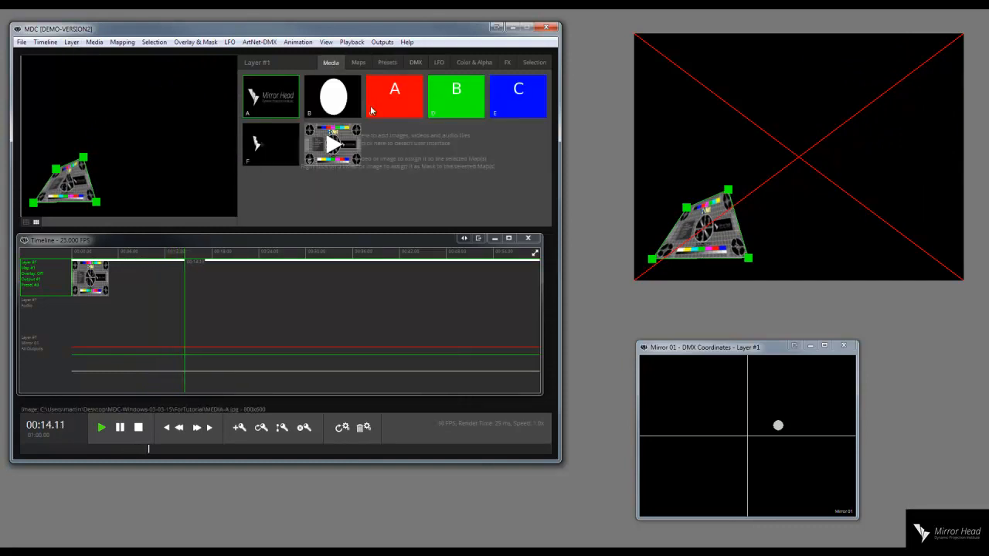
click(346, 107)
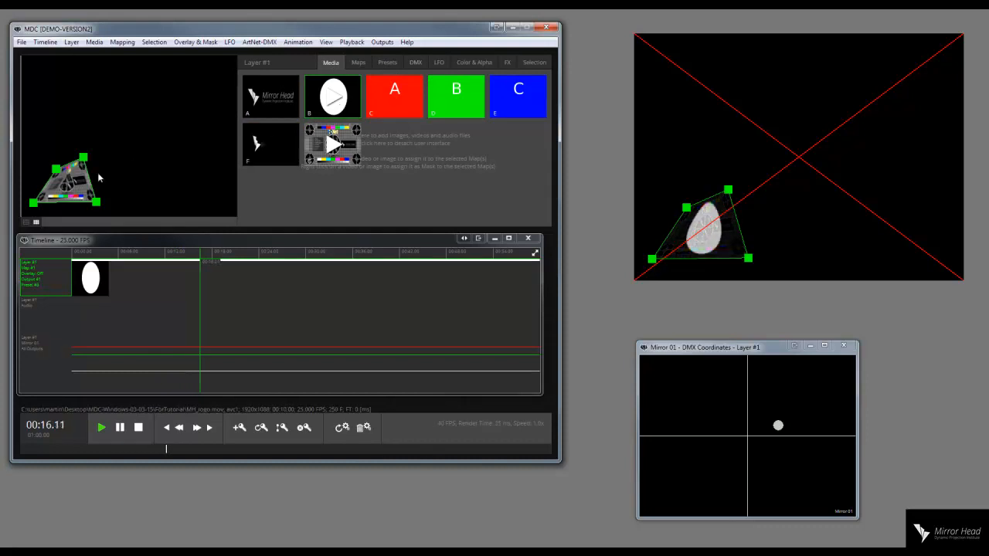
click(387, 62)
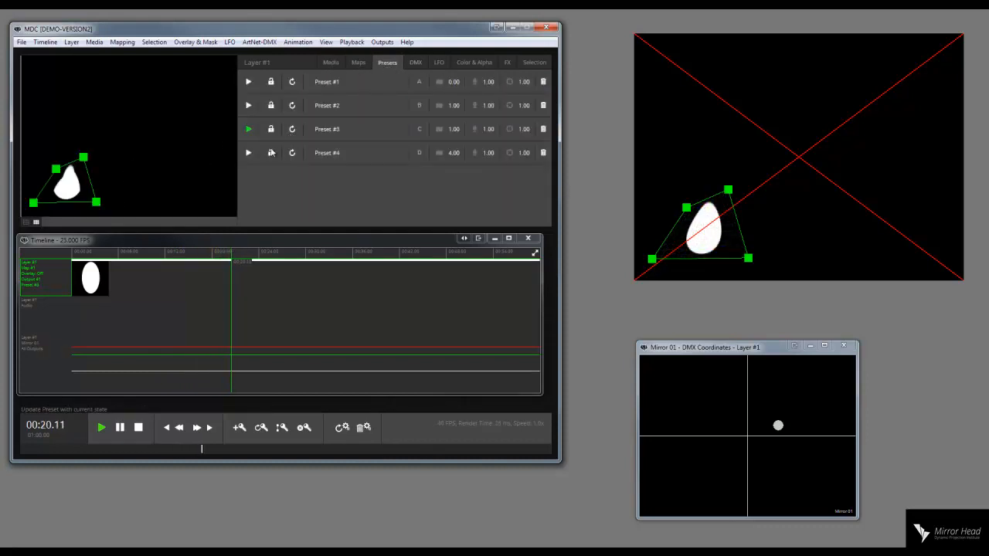
Alternate between Presets #4 and #3 and check Map #1's media and fade times, ending on Preset #4.
click(253, 156)
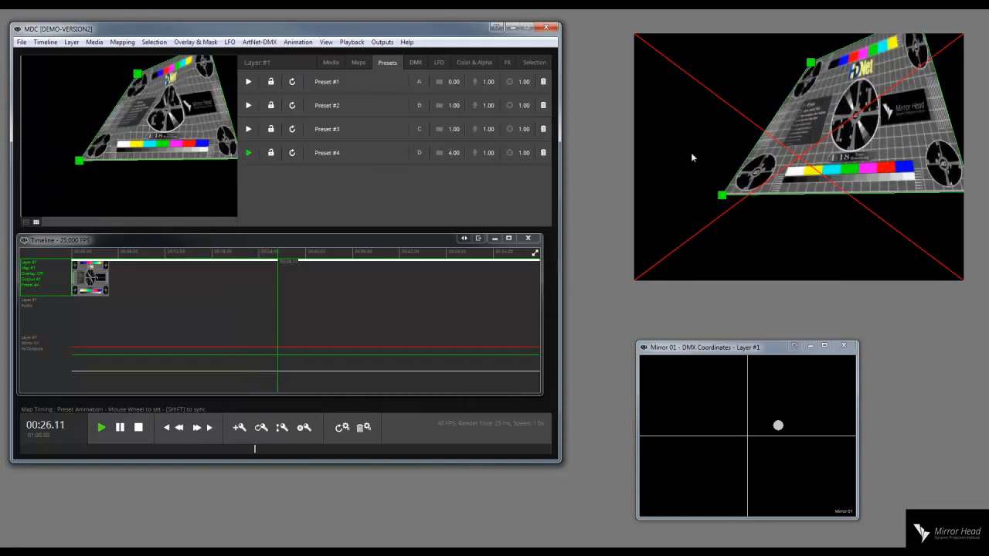
click(331, 63)
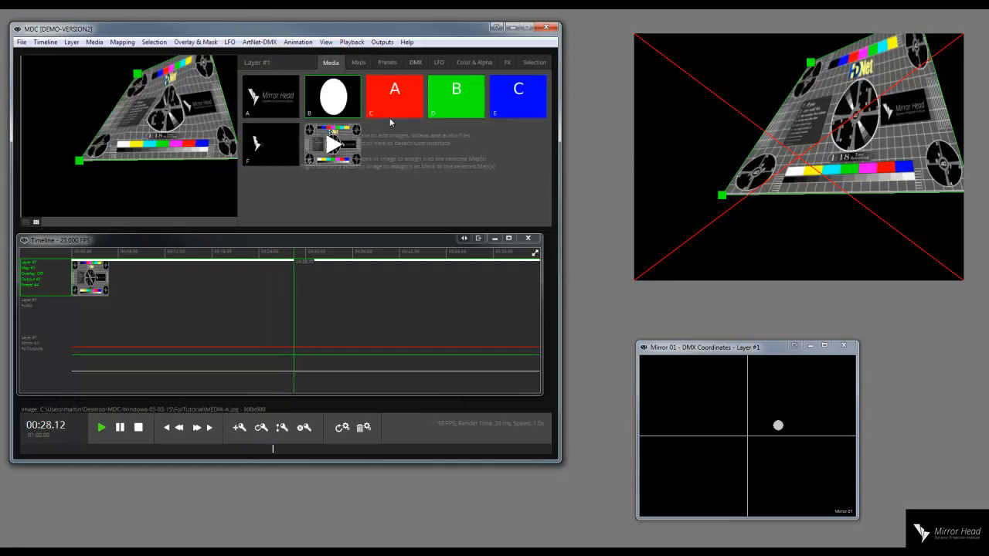
click(358, 63)
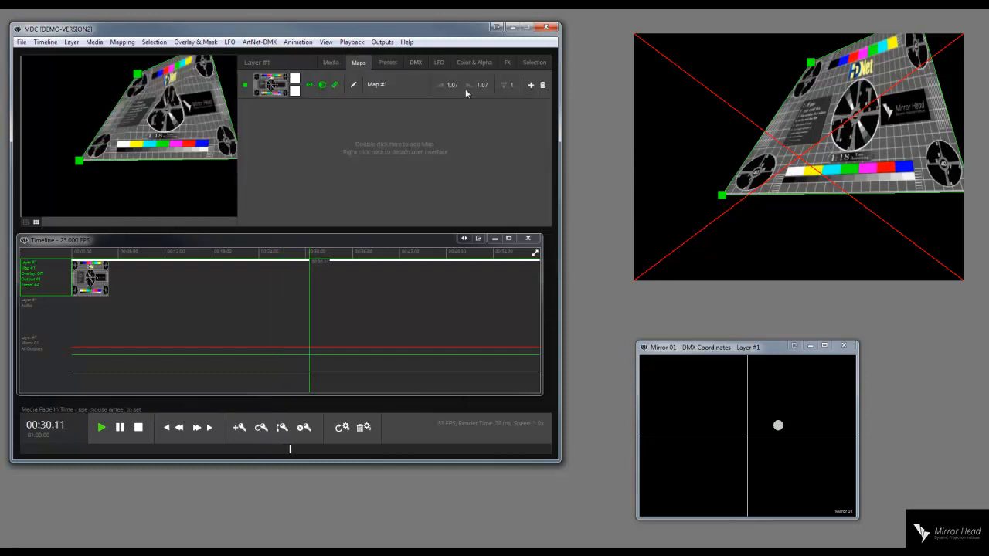
click(387, 63)
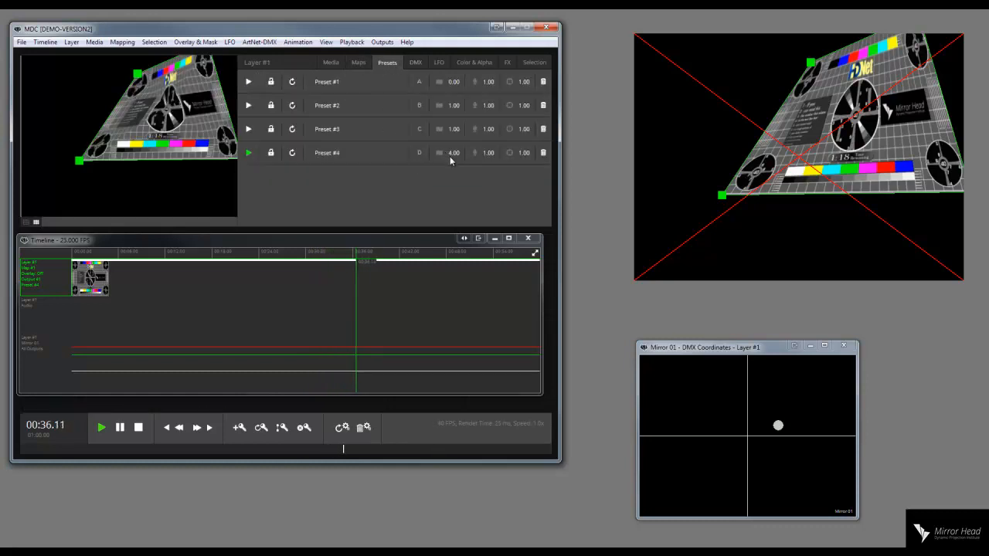
click(248, 131)
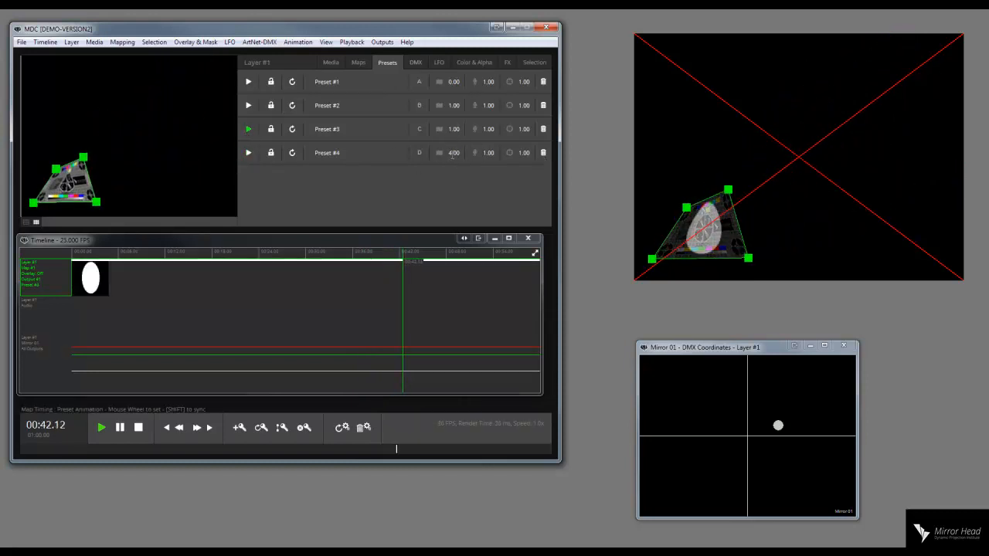
click(358, 67)
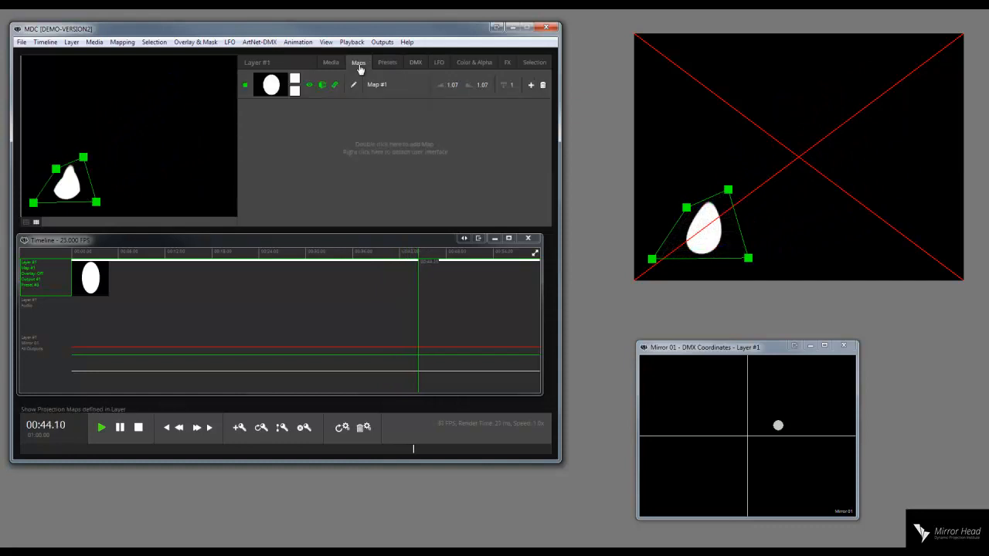
click(319, 67)
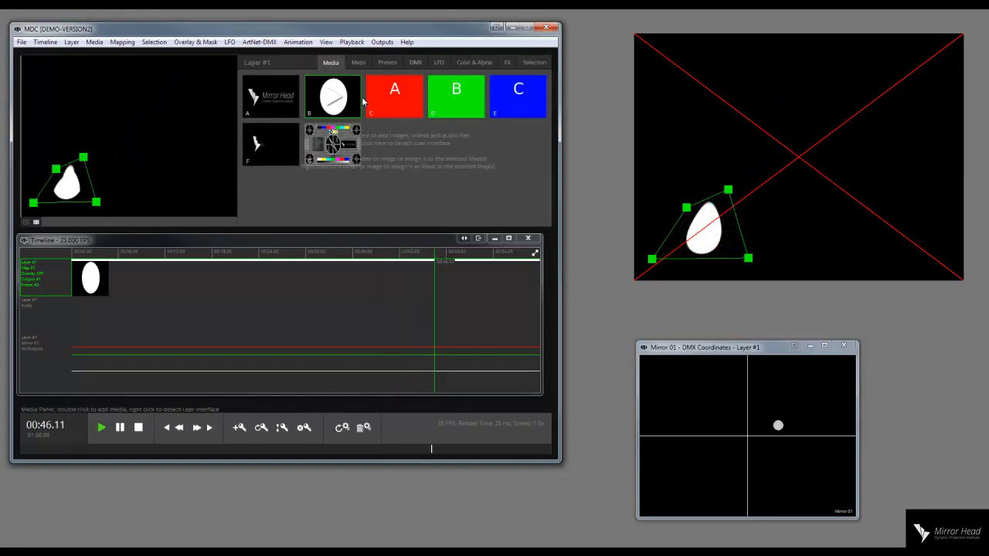
click(355, 64)
click(383, 65)
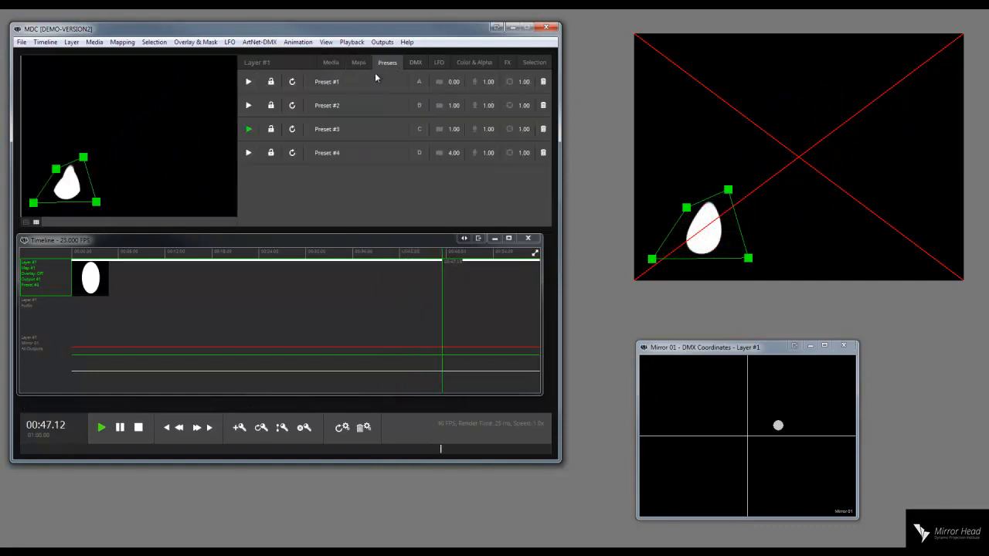
click(249, 152)
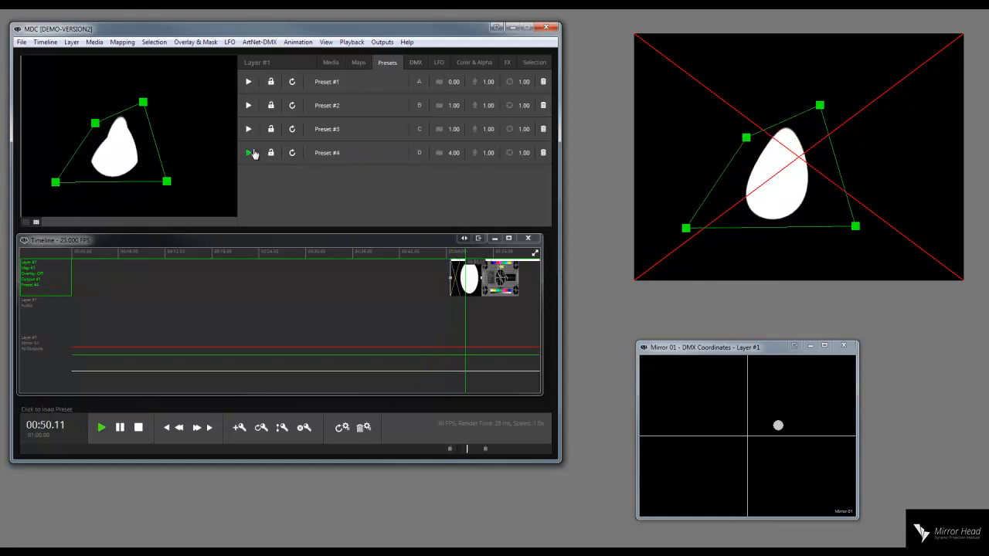
Set Map #1's media fade-in time to 4.02 and fade-out time to about 4, and update Preset #4.
click(358, 62)
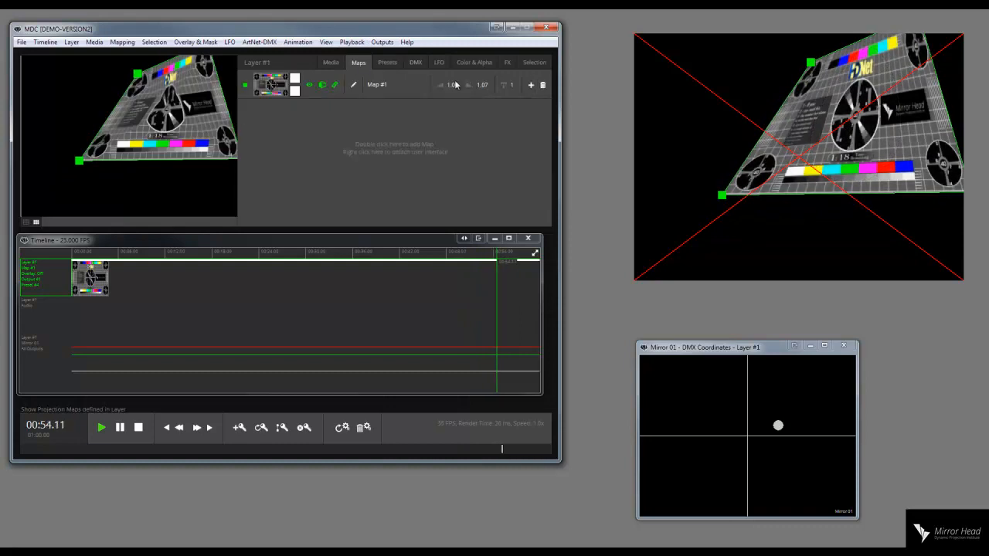
scroll(457, 86, down, 5)
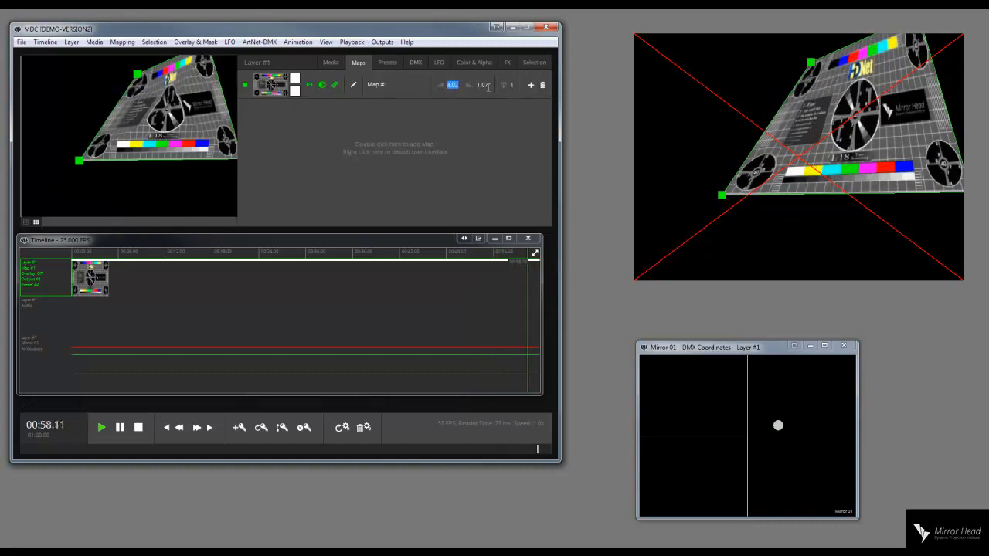
scroll(483, 84, up, 5)
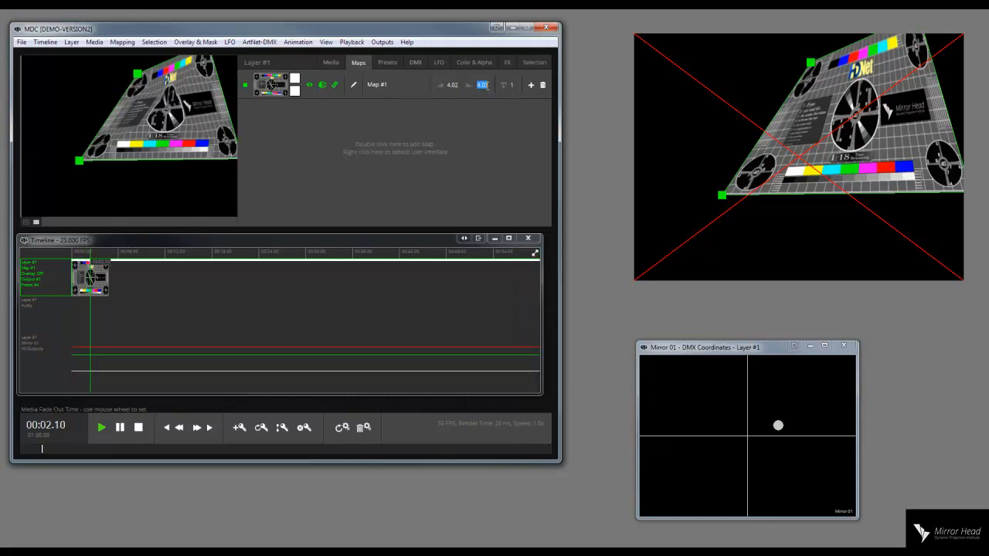
scroll(483, 86, down, 1)
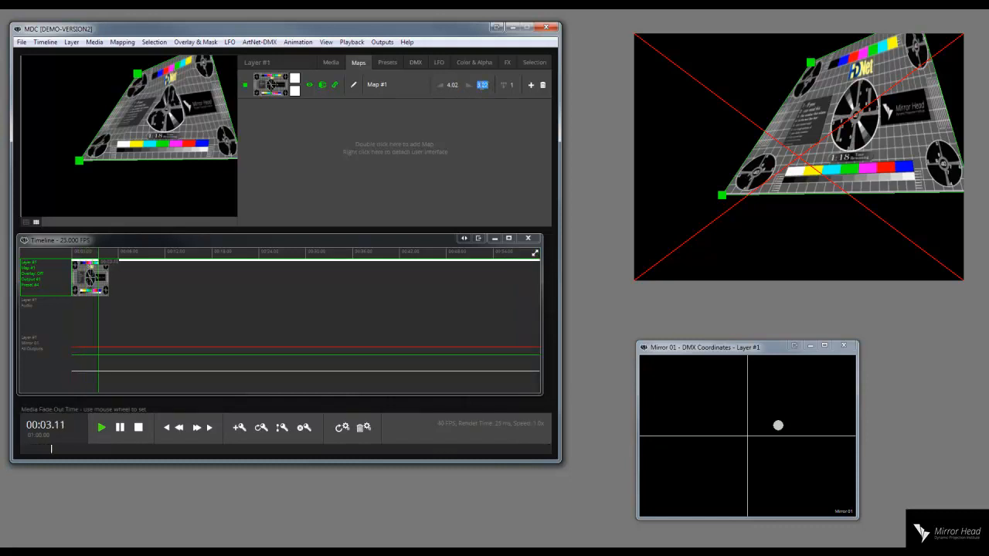
click(388, 64)
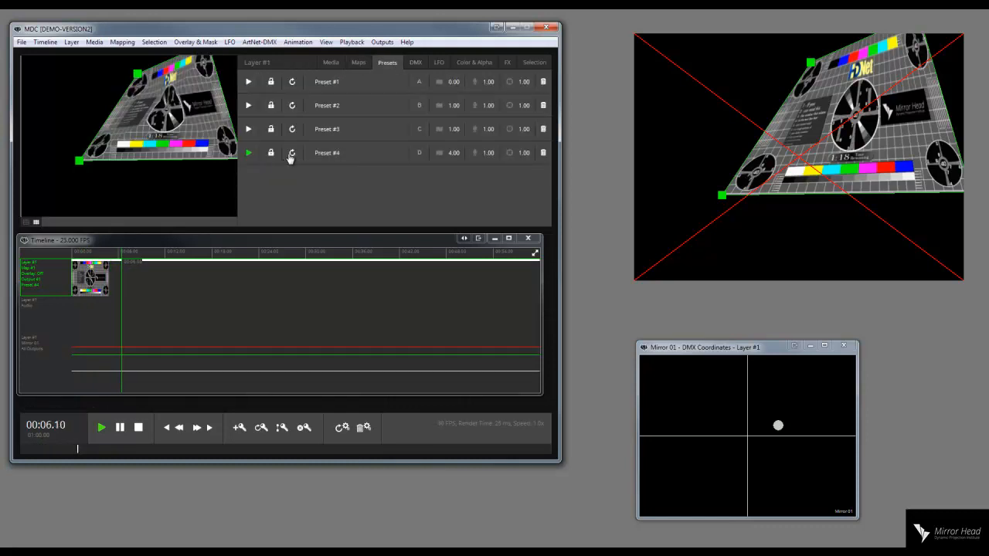
Load Preset #3, Preset #4 and Preset #3 again to view the movement together with the media fade.
click(249, 130)
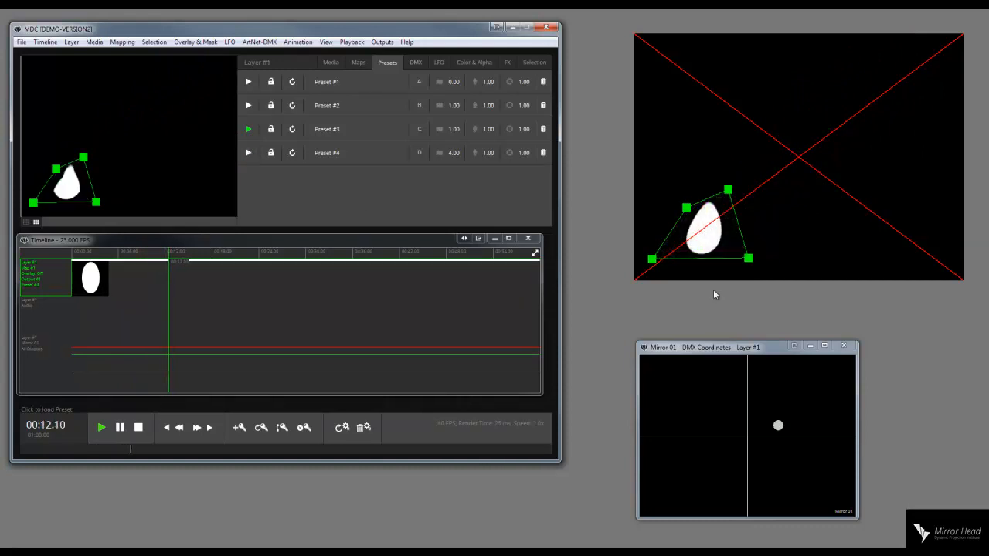
click(248, 153)
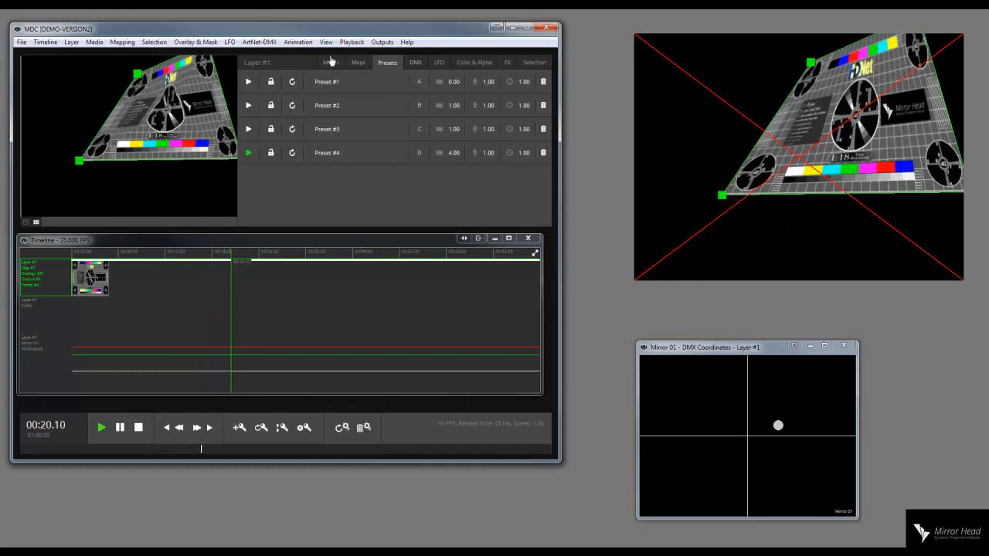
click(248, 128)
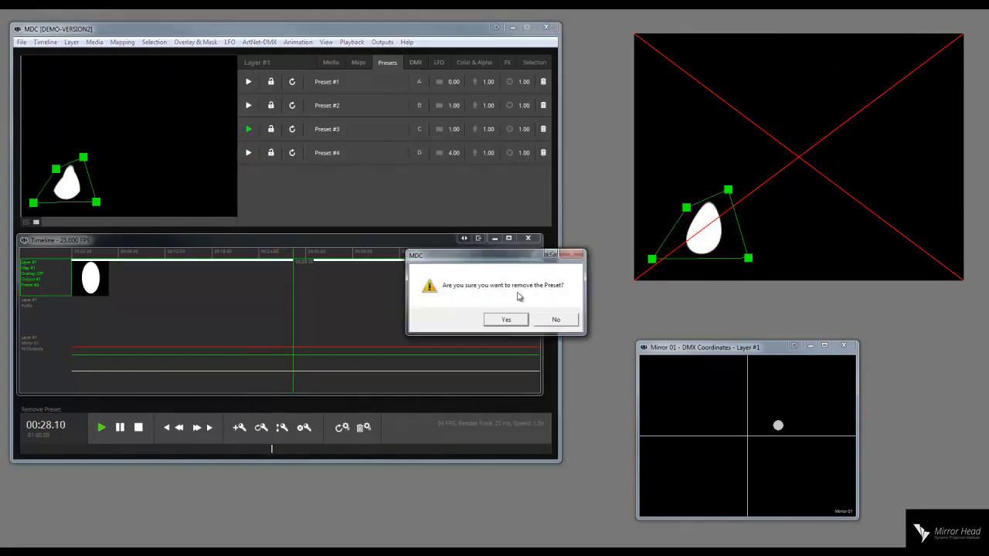
Remove Presets #4 and #3 from Layer #1.
click(513, 317)
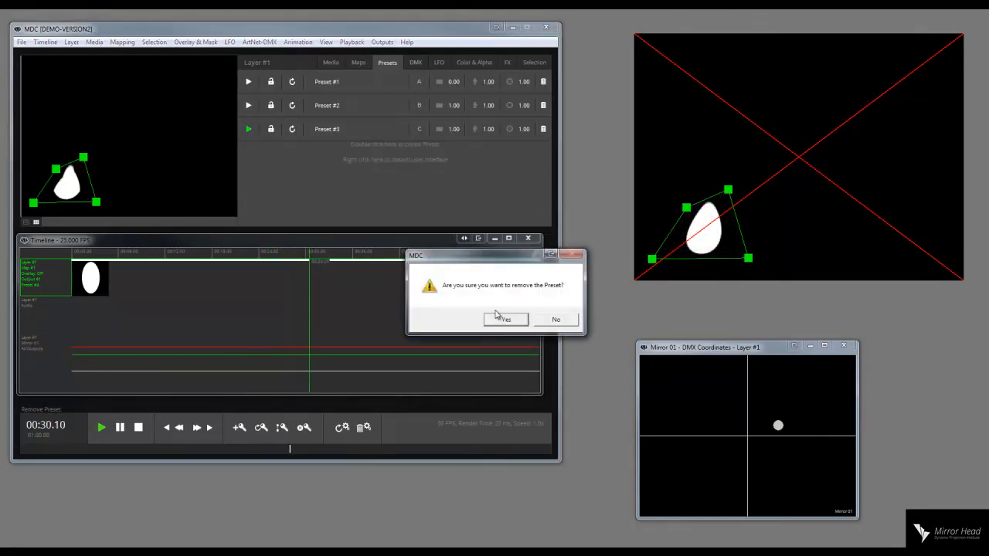
click(504, 316)
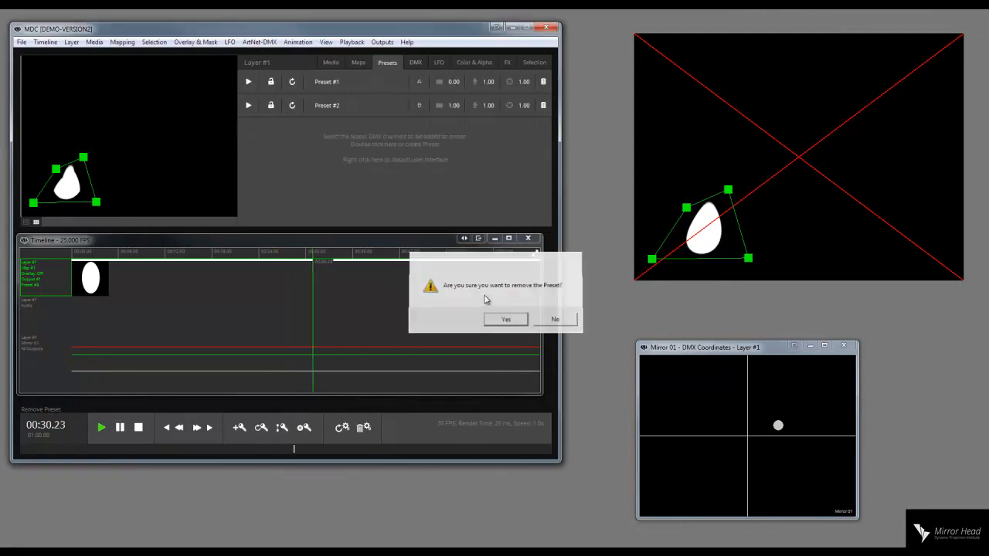
Check Map #1's media fade times and set Preset #1's map timing to 1.00.
click(358, 63)
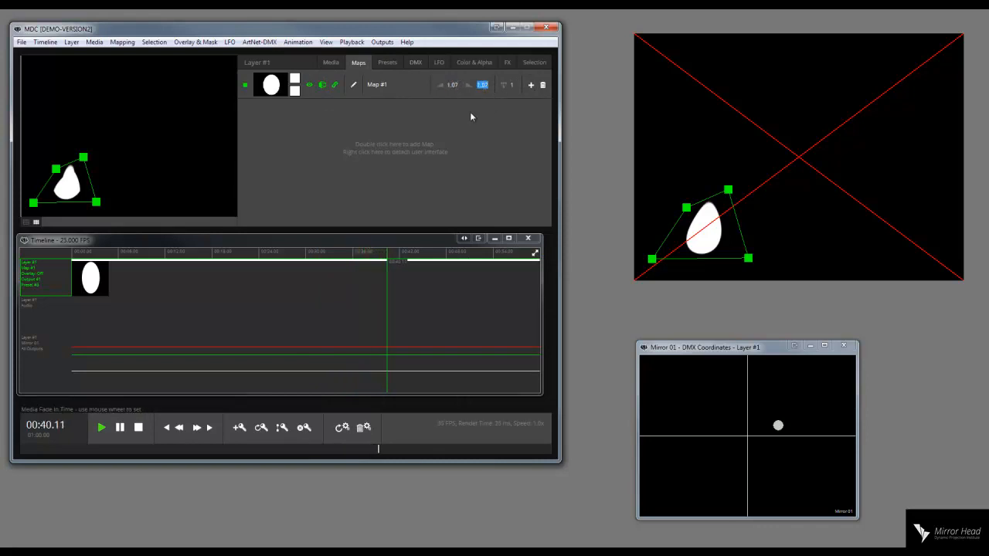
click(386, 65)
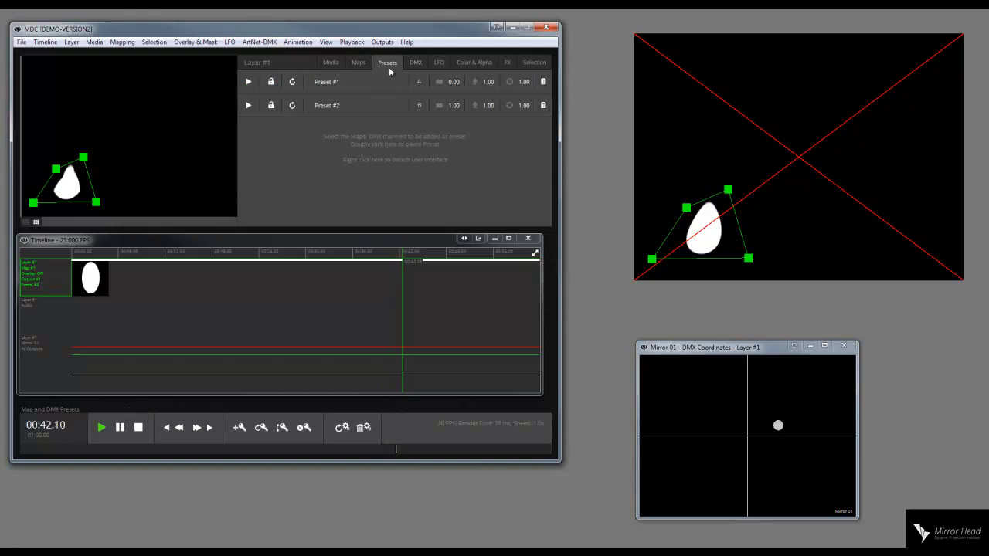
scroll(454, 82, up, 5)
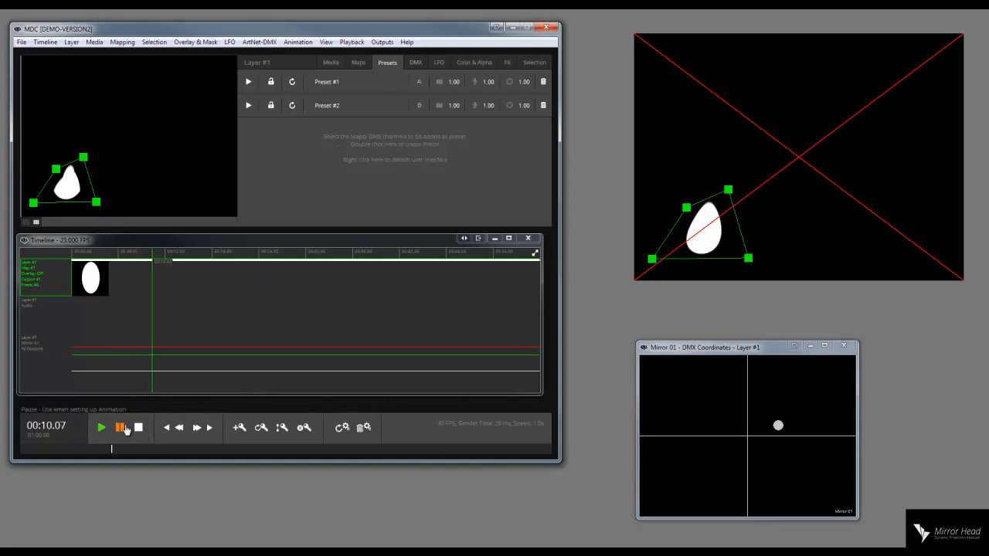
Remove Presets #1 and #2 from Layer #1.
click(543, 81)
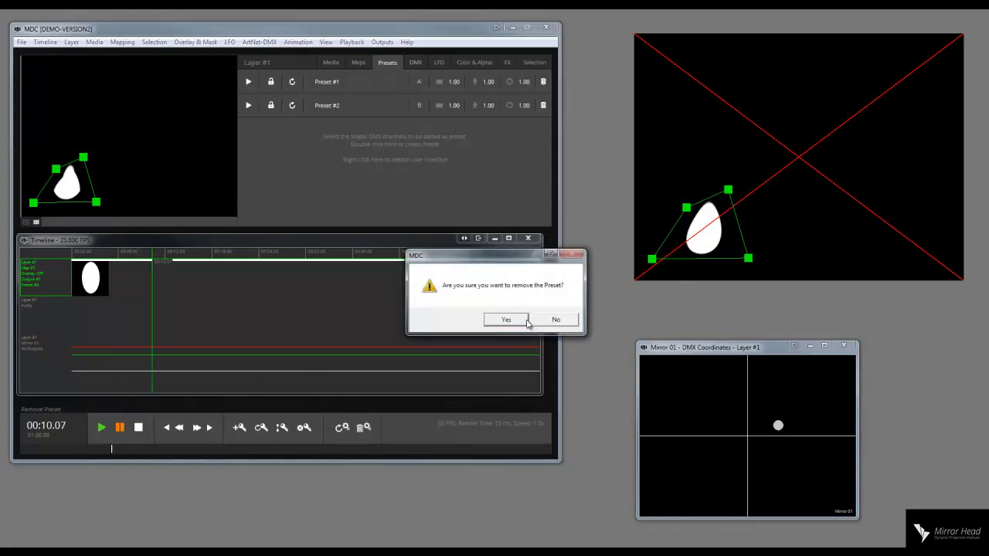
click(506, 319)
click(543, 81)
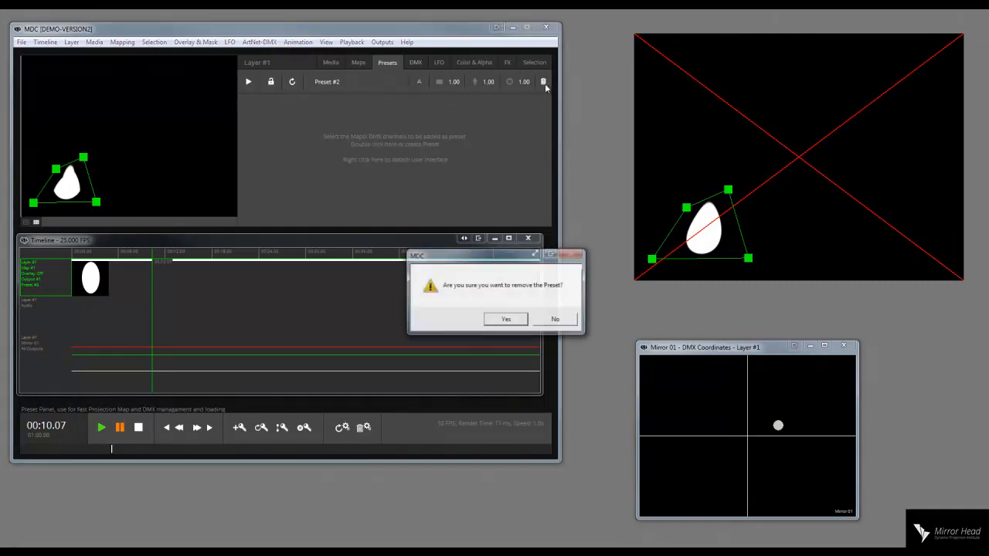
click(506, 320)
click(22, 43)
click(38, 77)
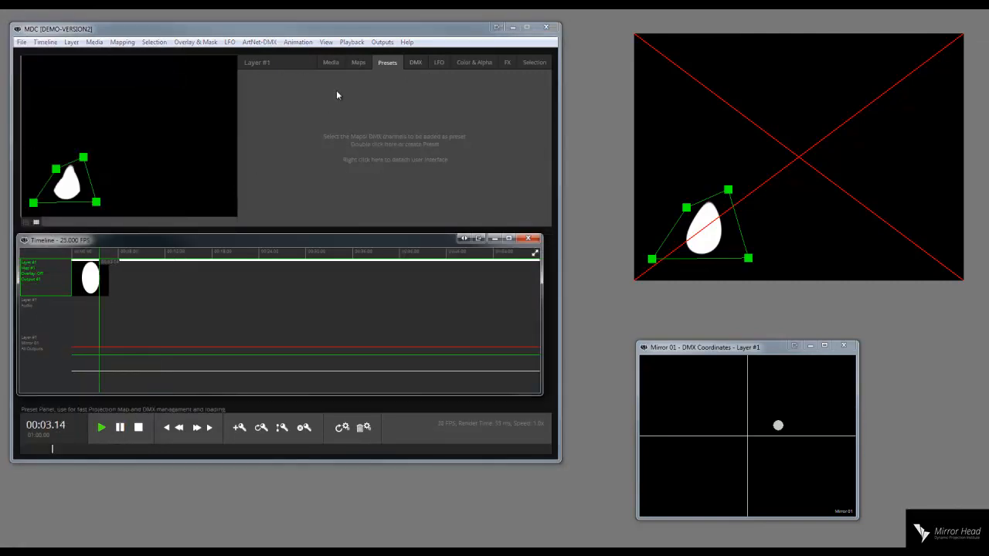
Assign the TESTBILD-1280x800.jpg test image to the existing Map #1 on Layer #1.
click(330, 62)
click(358, 63)
click(331, 63)
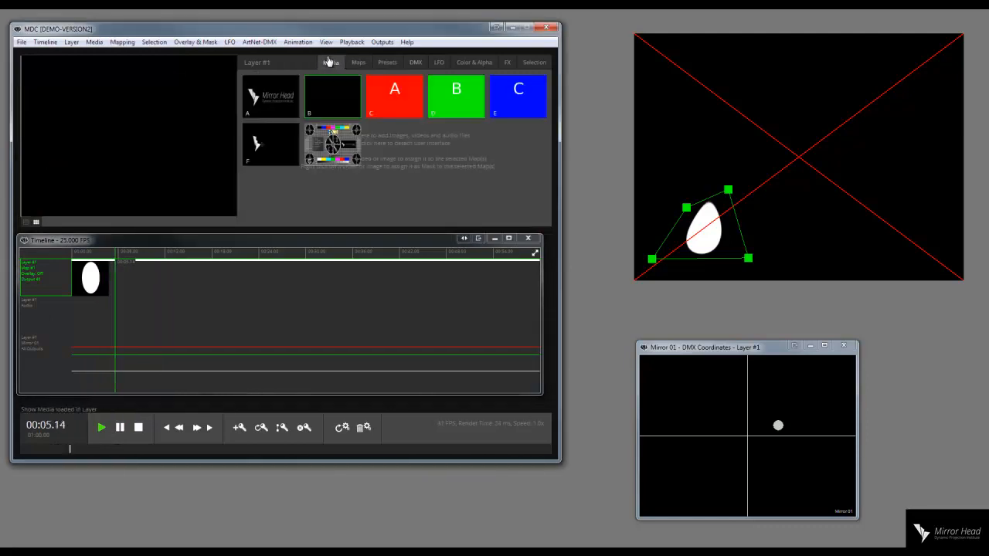
click(331, 145)
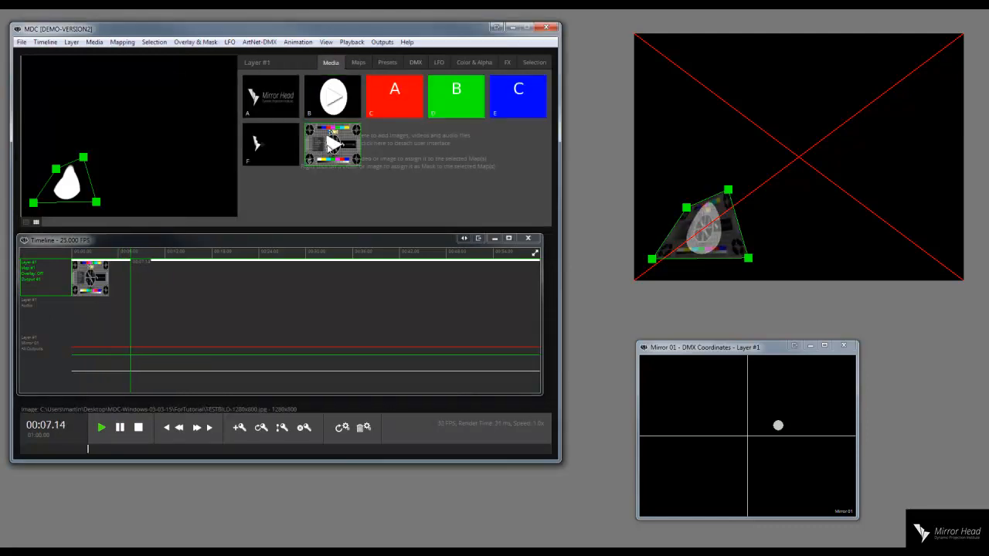
Replace Map #1 on Layer #1 with a new map and assign the TESTBILD-1280x800.jpg image to it.
click(353, 63)
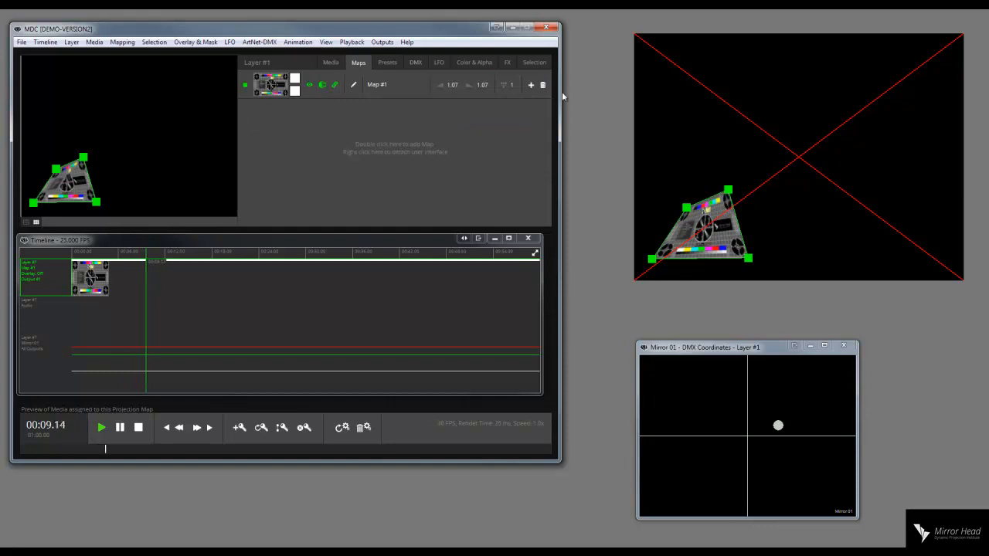
click(542, 84)
double_click(394, 122)
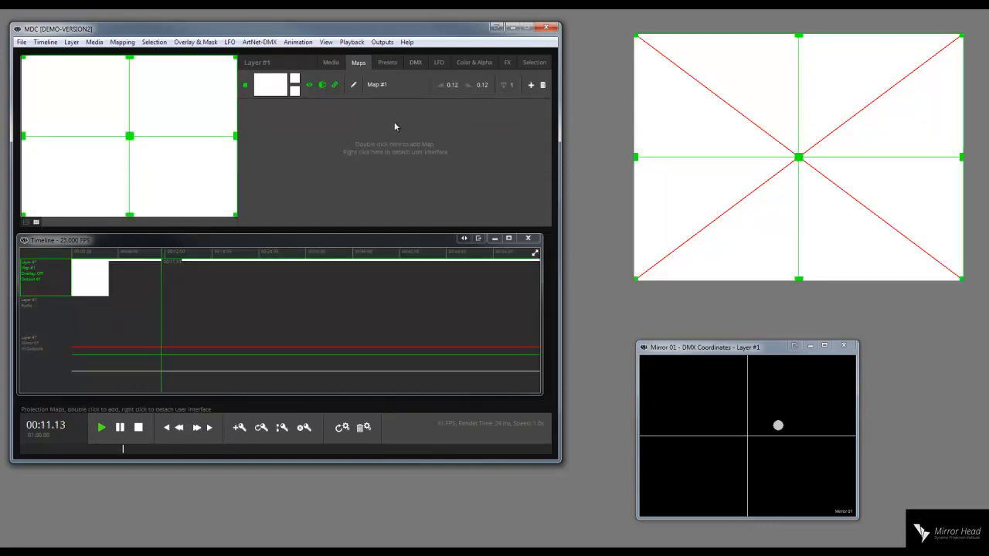
click(542, 85)
double_click(370, 135)
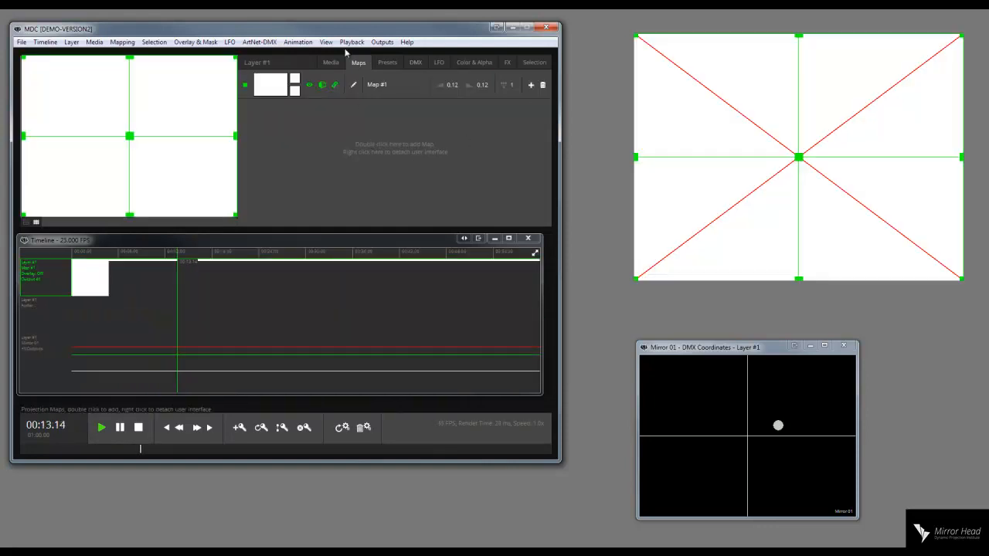
click(331, 62)
click(332, 143)
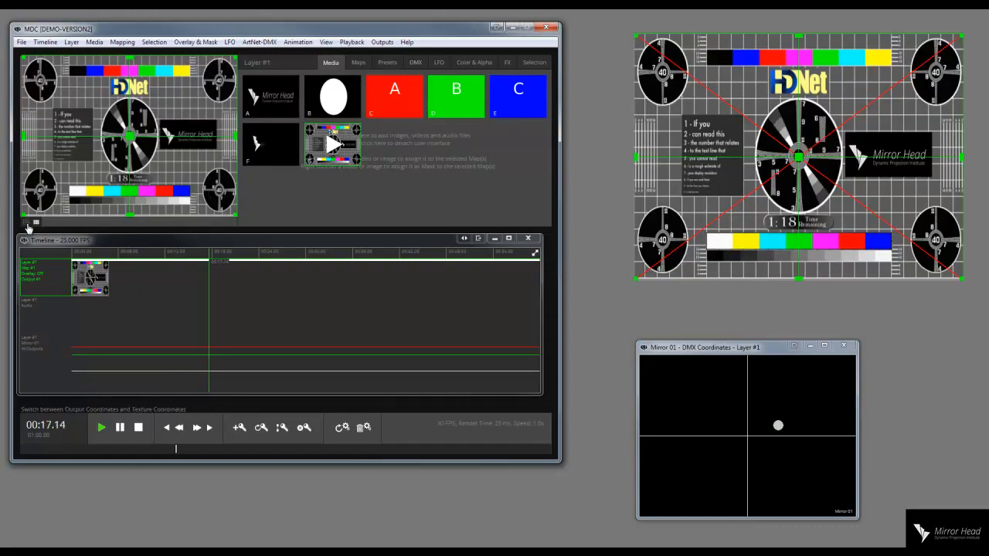
Select the Mirror 01 DMX channels and position the mirror in the upper-left quadrant of its DMX coordinates.
click(414, 65)
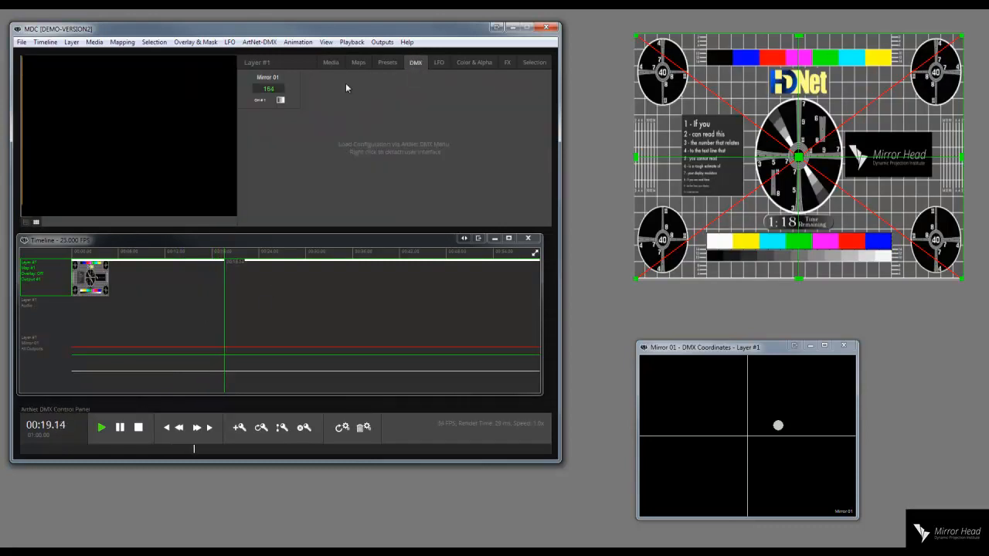
drag(776, 425, 675, 382)
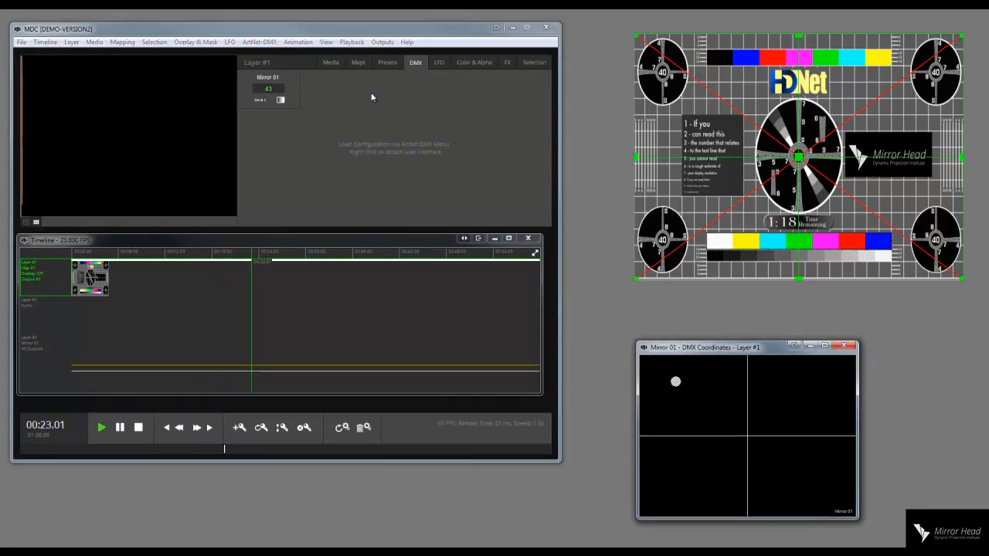
click(290, 77)
click(291, 78)
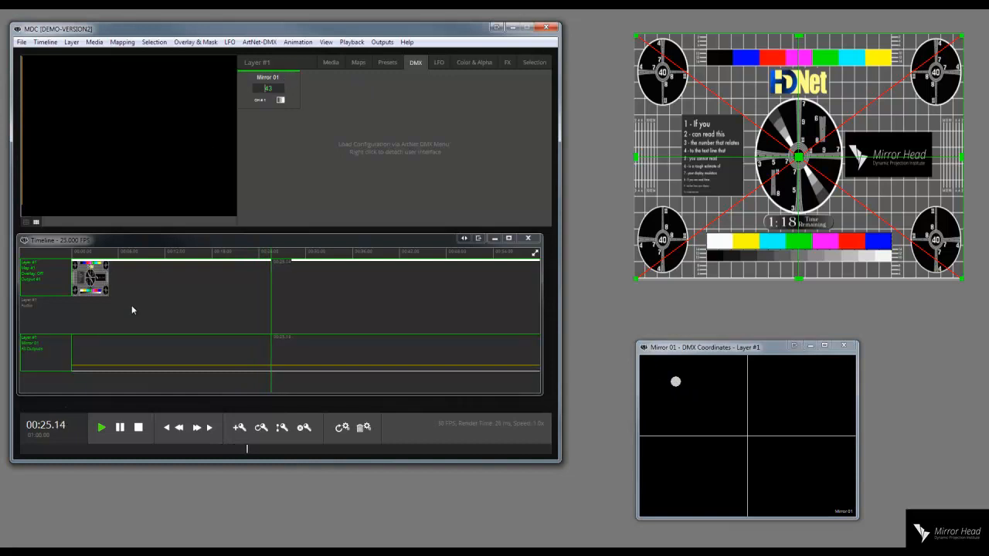
drag(644, 408, 673, 379)
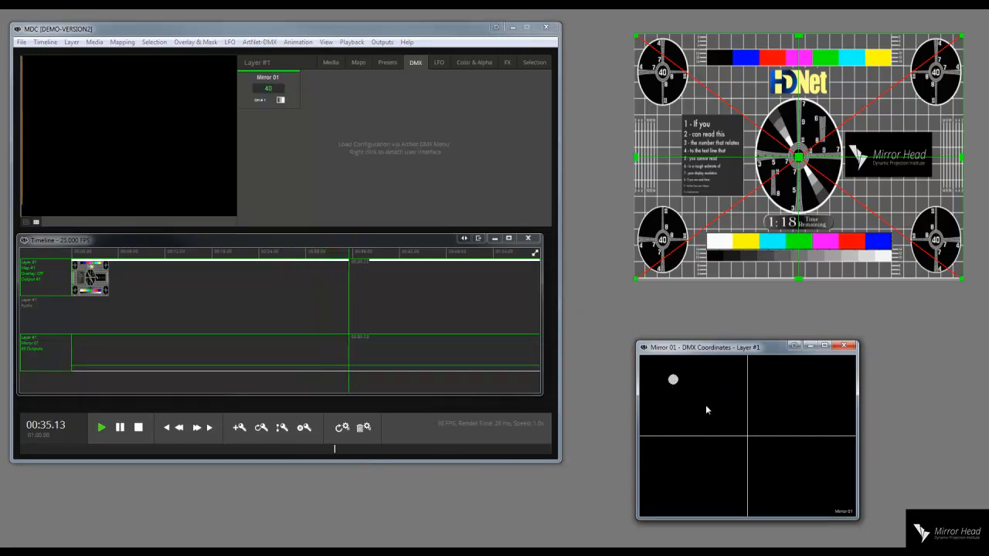
drag(674, 378, 676, 373)
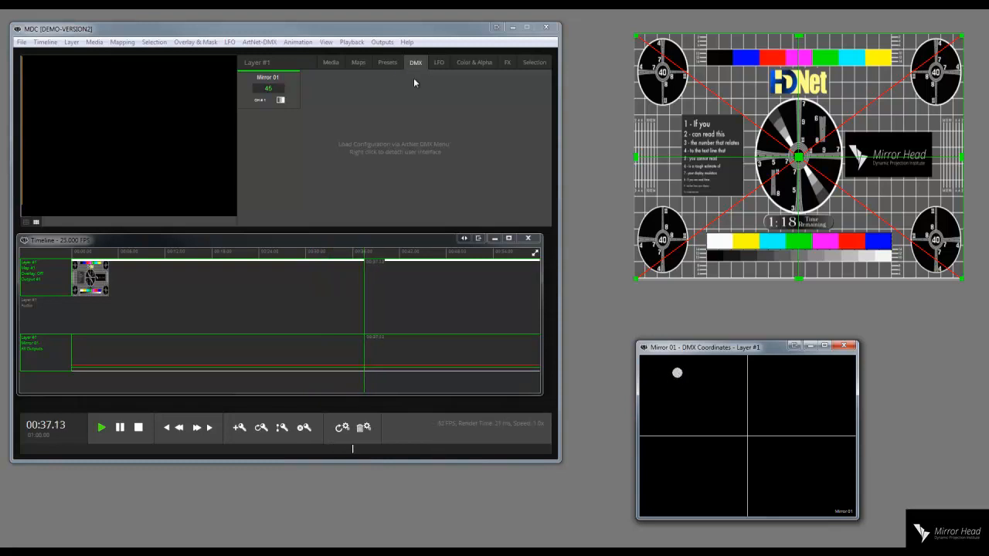
Shrink Map #1 to about half size around its centre and distort it by moving its four corners individually.
click(359, 64)
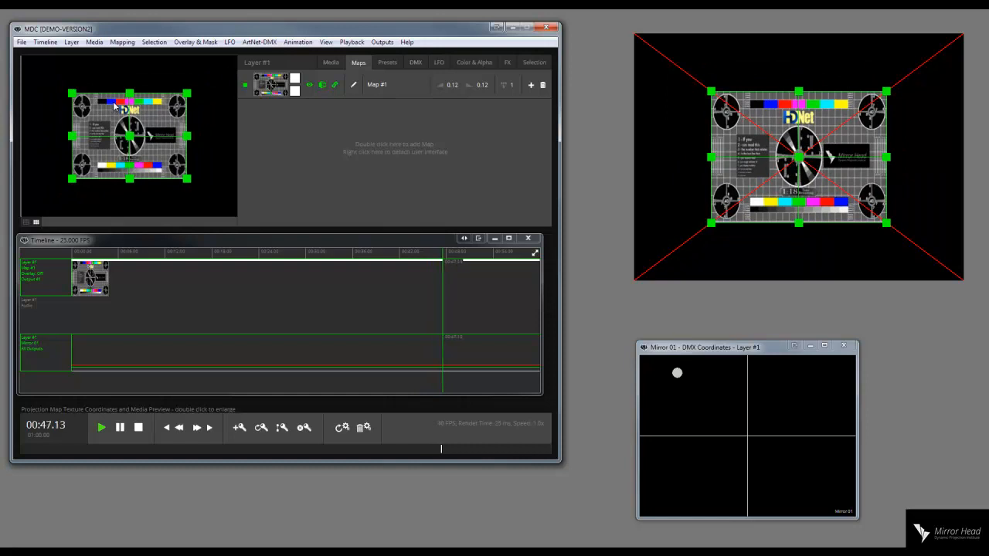
key(1)
key(Escape)
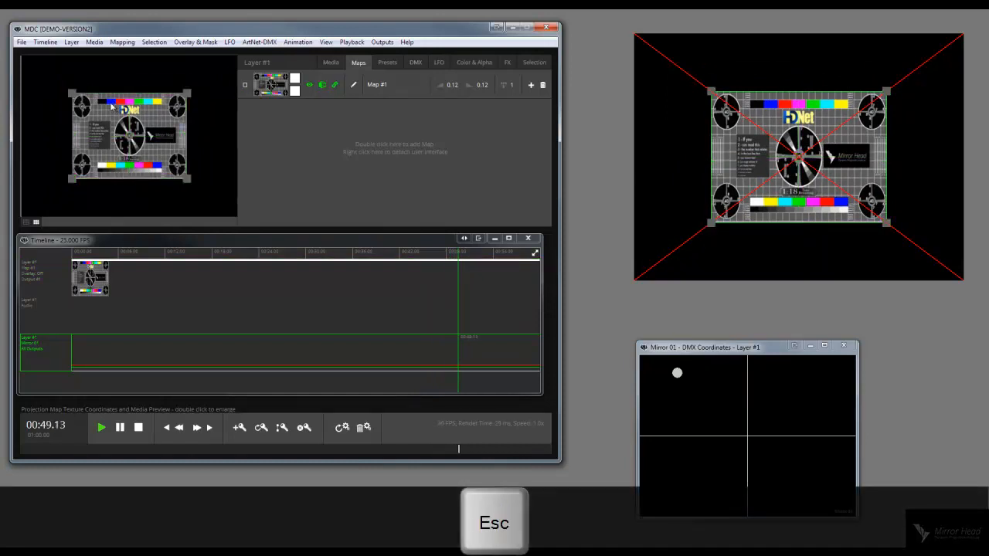
drag(72, 94, 53, 77)
drag(187, 96, 160, 89)
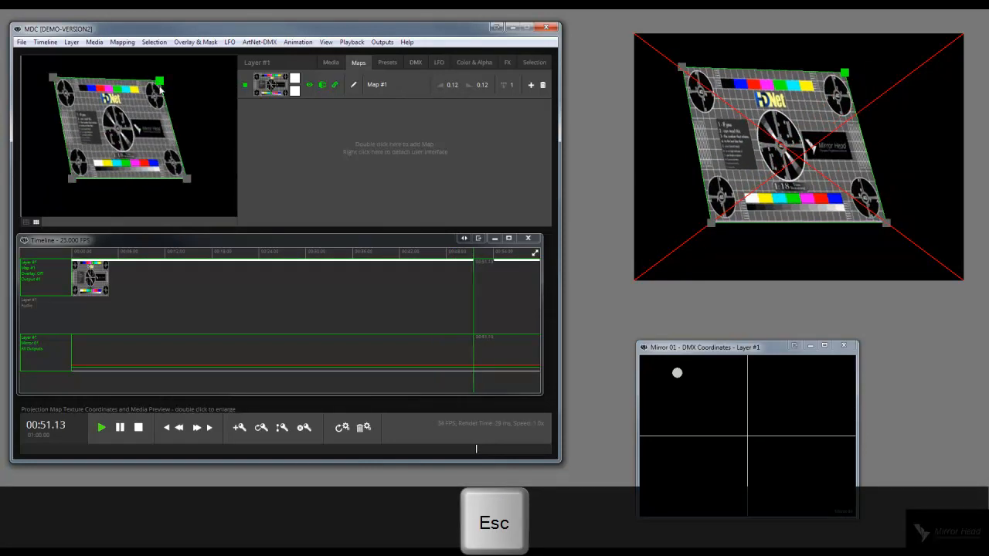
mouse_move(190, 180)
mouse_down()
mouse_move(216, 177)
mouse_move(207, 177)
mouse_up()
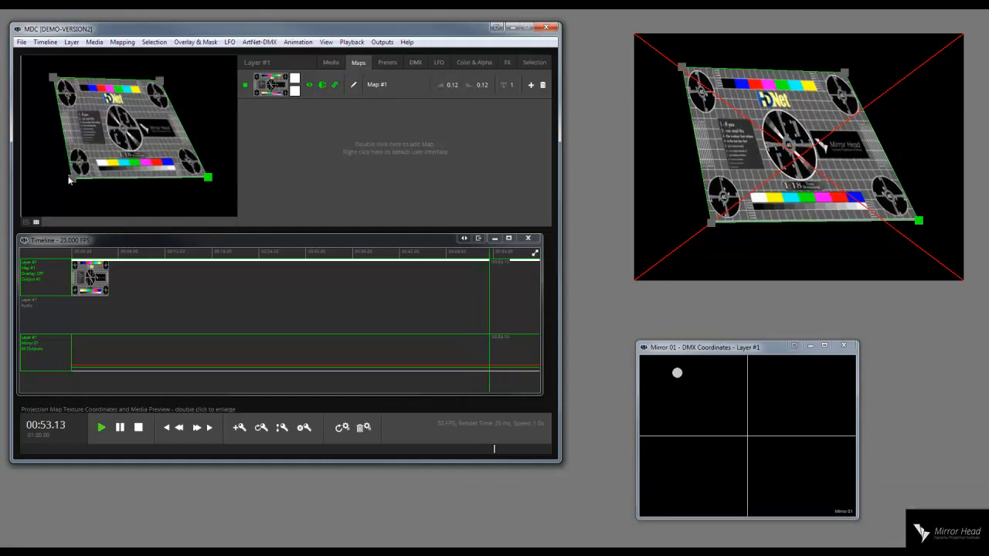
drag(71, 178, 42, 188)
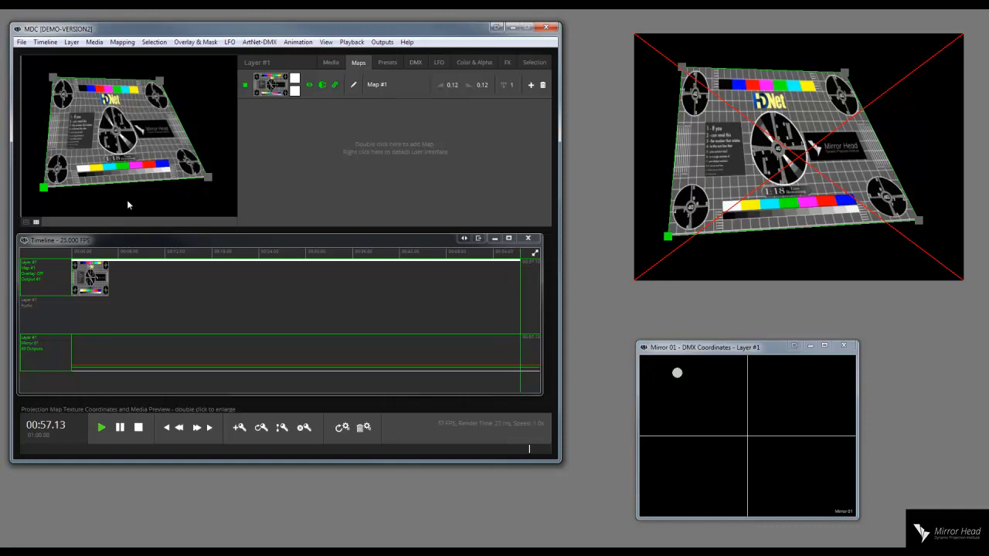
Select Map #1 together with the Mirror 01 DMX channels and store both in a new preset.
click(386, 63)
click(48, 292)
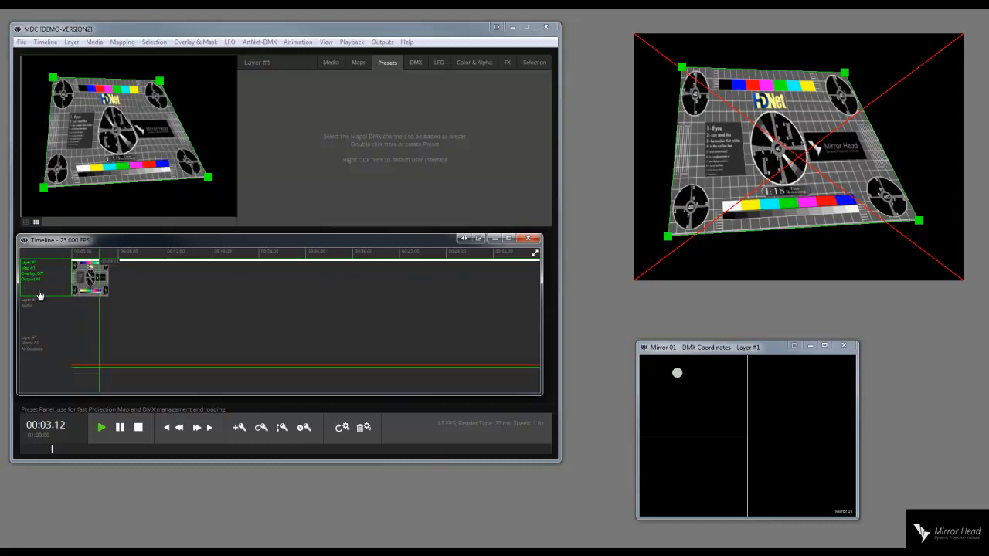
click(43, 353)
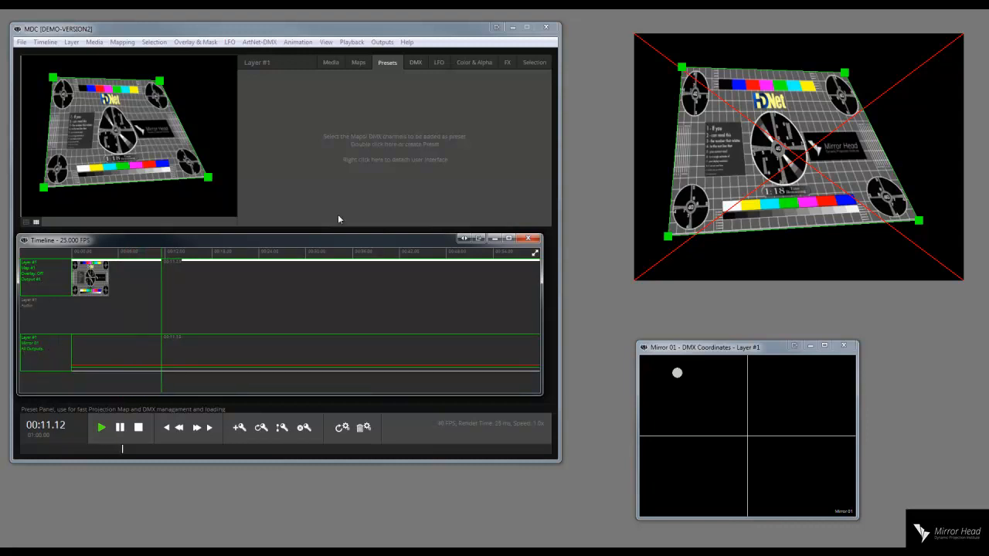
double_click(391, 117)
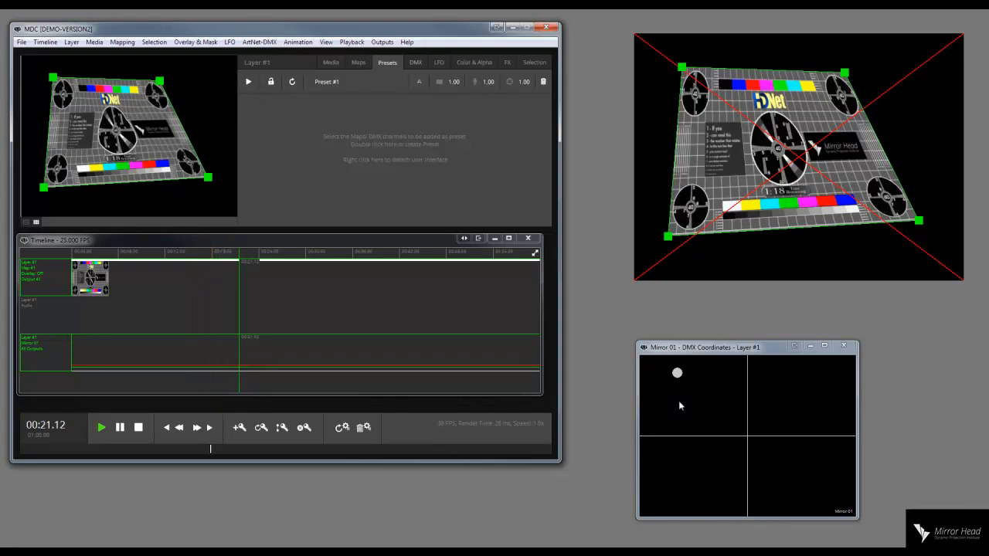
Move Mirror 01 into the upper-right quadrant of its DMX coordinates and reshape Map #1 by its four corners.
mouse_move(682, 394)
mouse_down()
mouse_move(649, 433)
mouse_move(811, 394)
mouse_up()
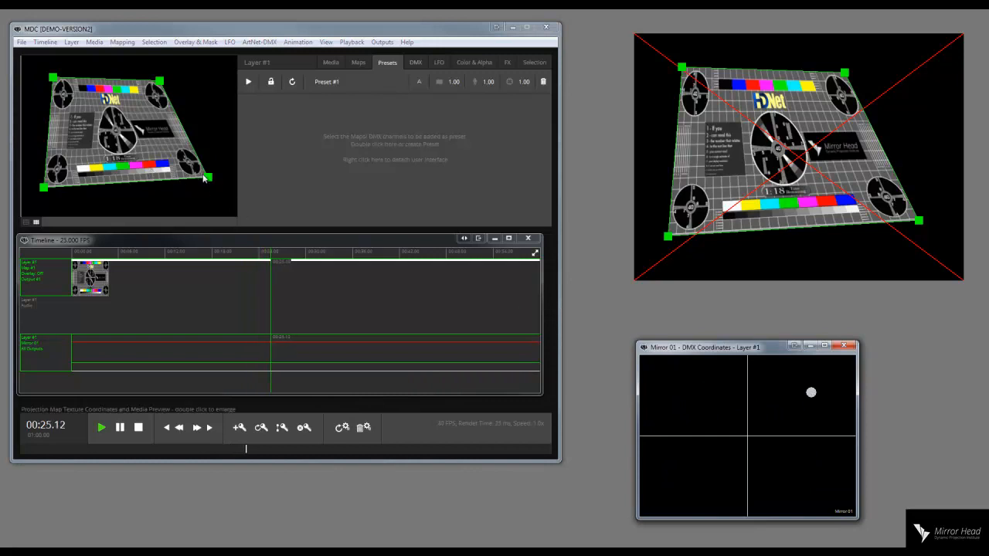
key(Escape)
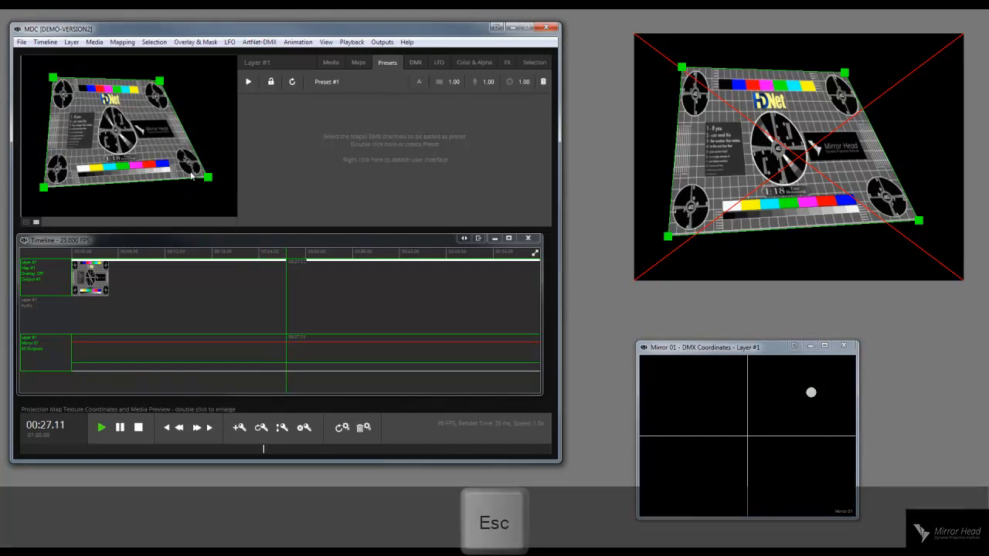
drag(206, 178, 133, 203)
drag(159, 80, 205, 103)
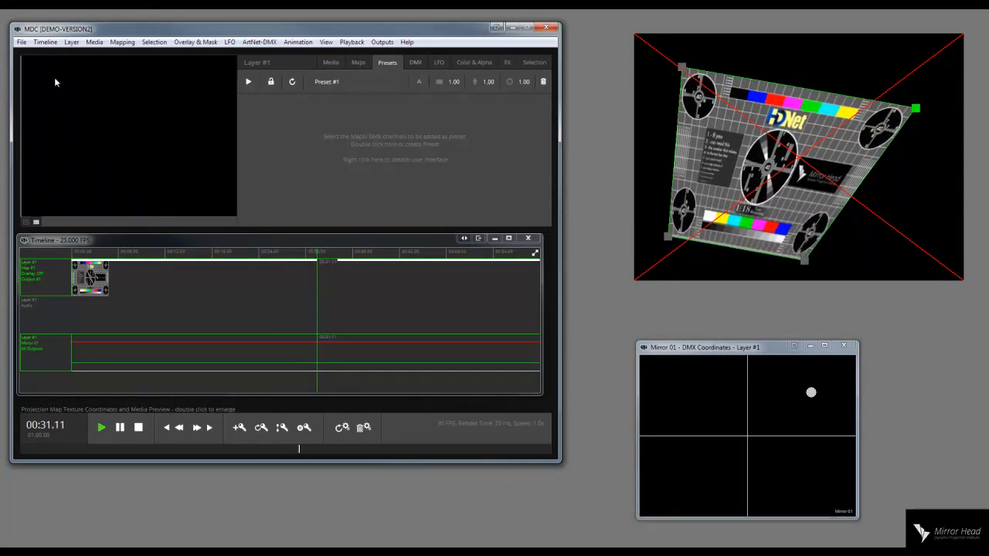
drag(54, 78, 91, 75)
drag(42, 182, 103, 149)
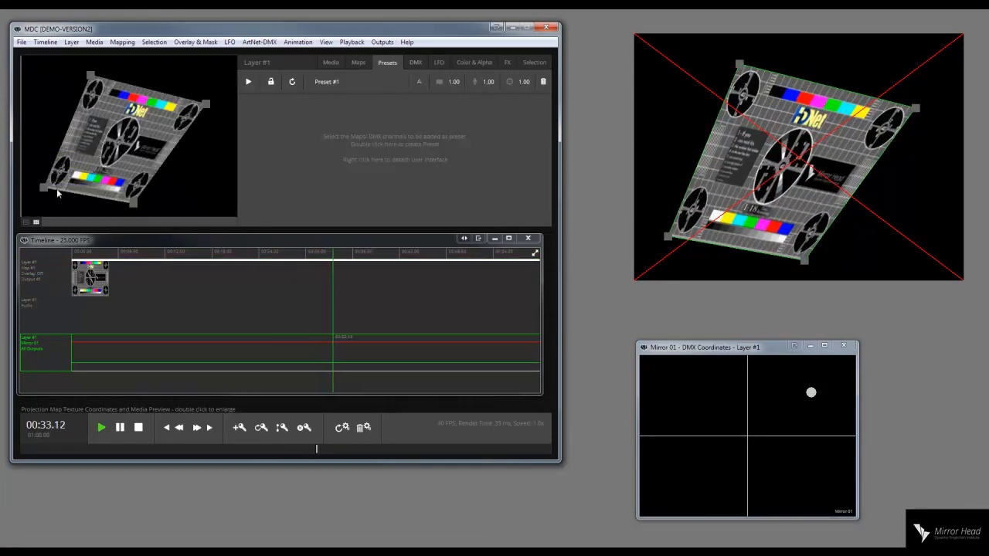
drag(44, 188, 99, 156)
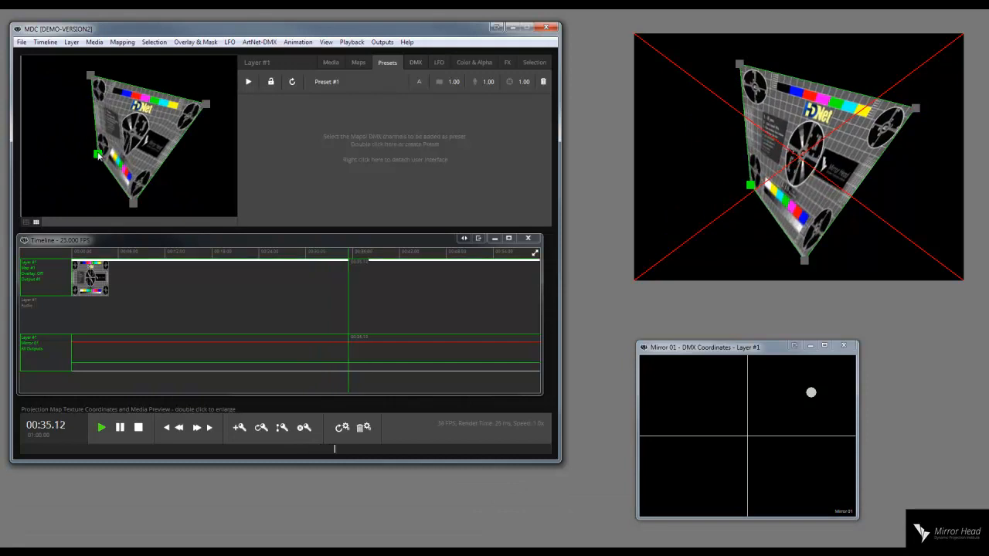
Store the reshaped Map #1 and the new Mirror 01 position in a second preset.
click(45, 279)
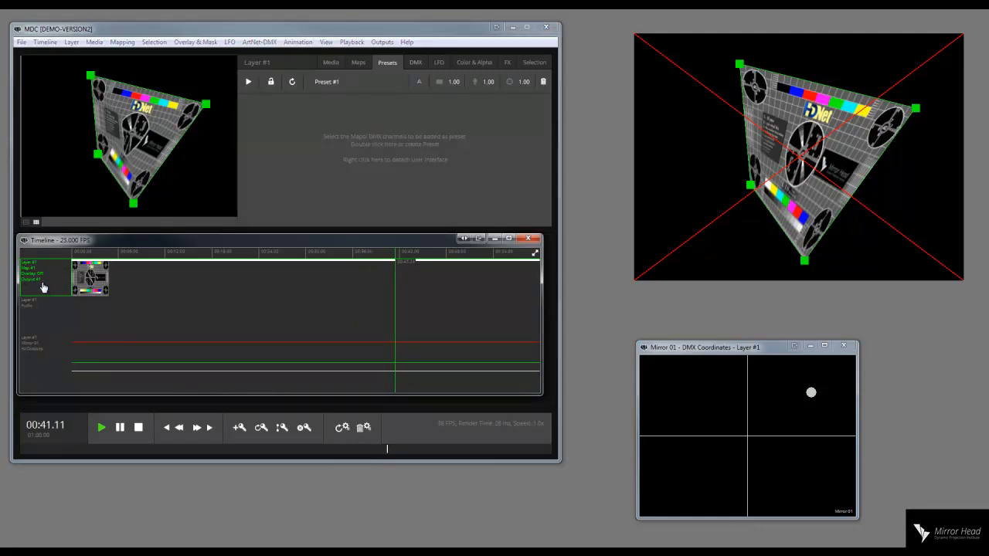
click(41, 348)
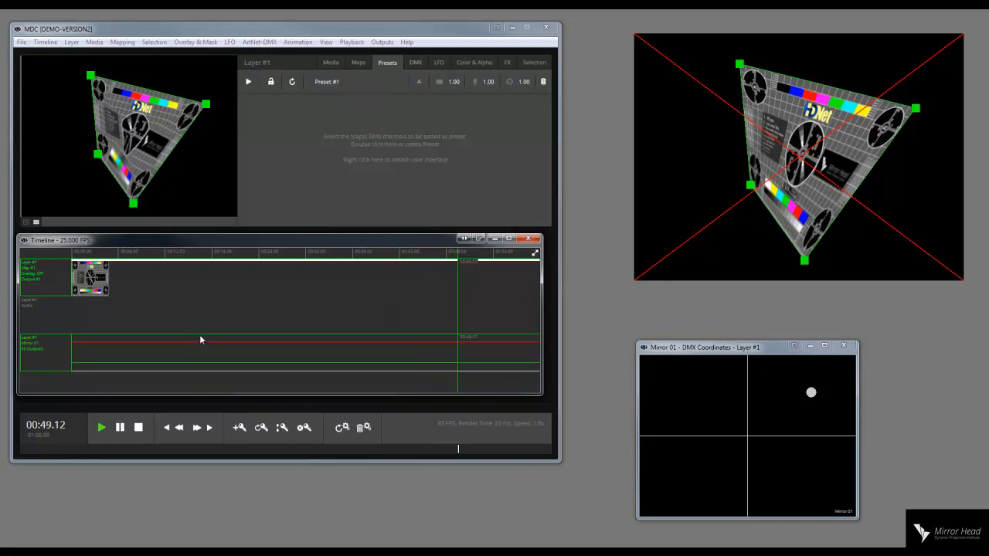
double_click(332, 149)
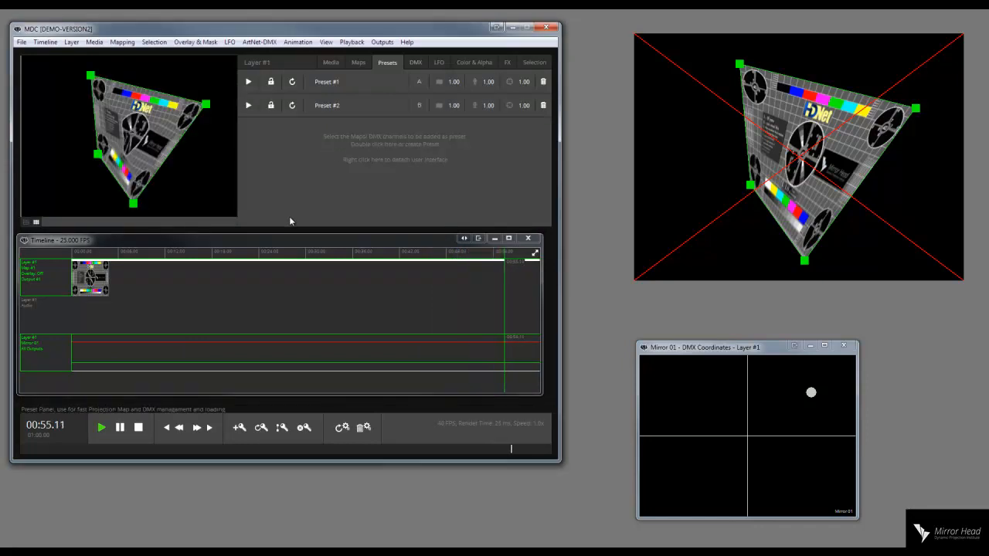
Load Preset #1 and Preset #2 alternately to view the map and mirror moving together.
click(249, 82)
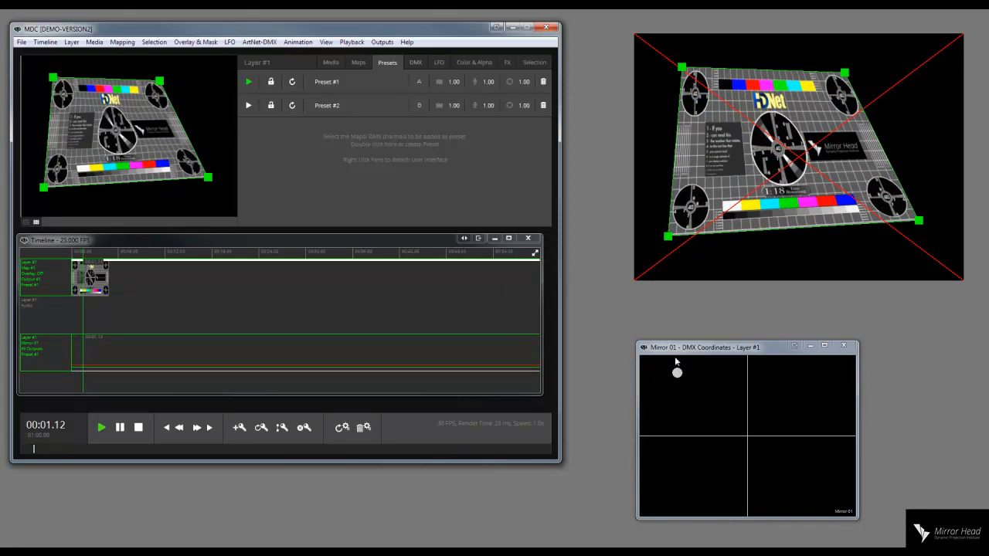
click(248, 106)
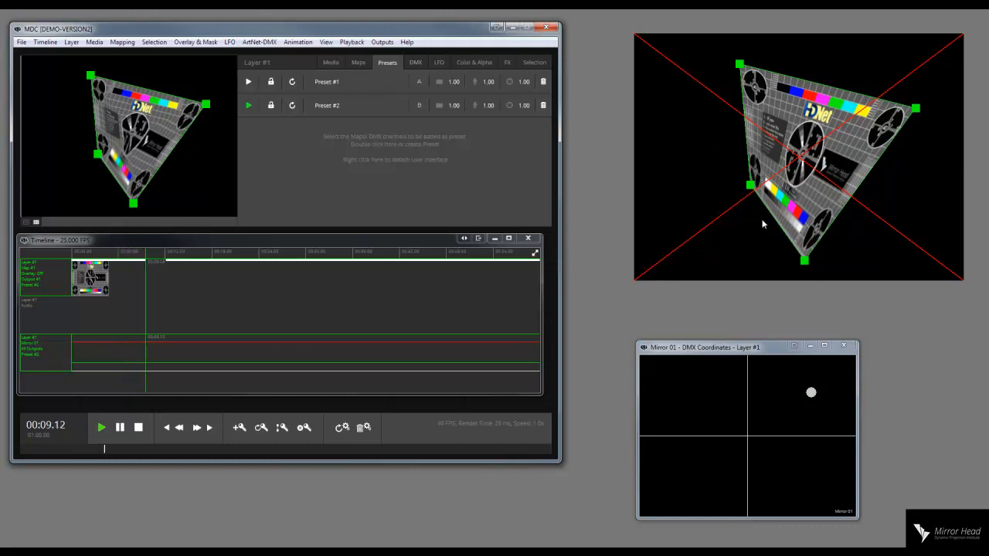
click(248, 82)
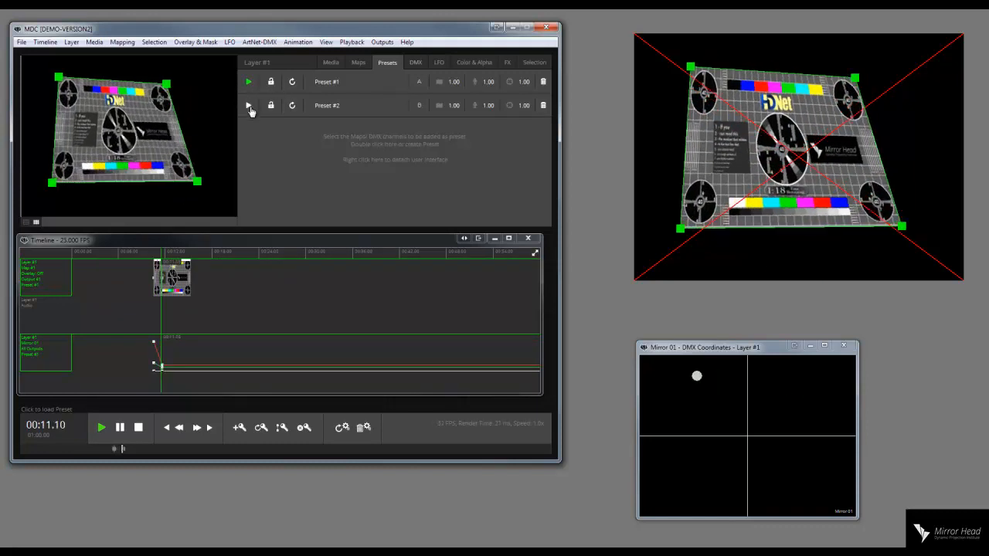
click(249, 106)
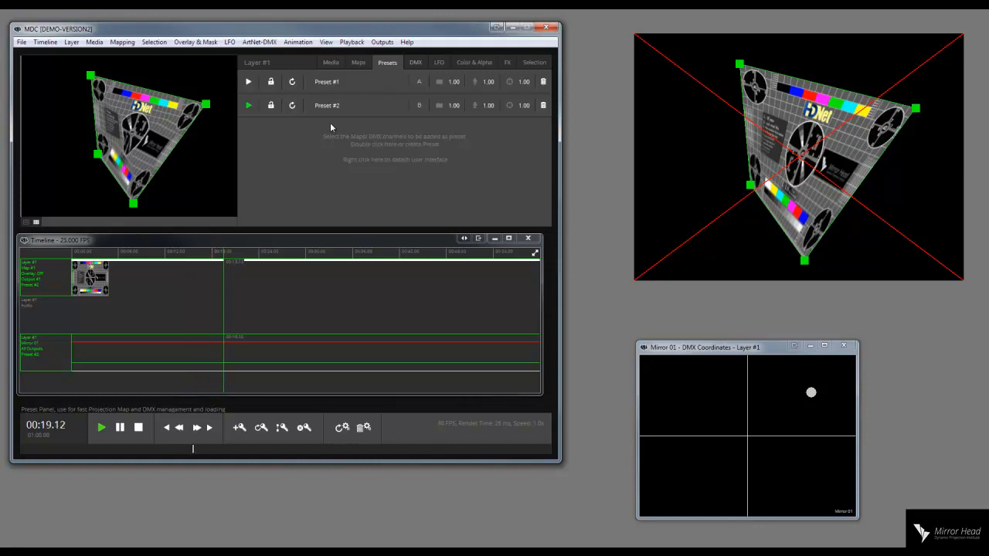
click(249, 82)
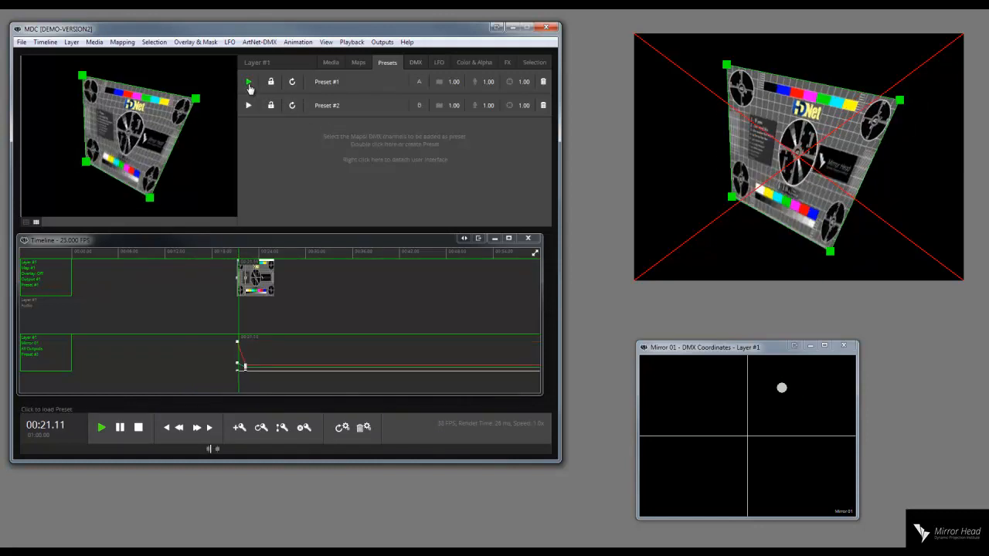
Assign the Mirror Head Dynamic Projection Institute logo image (media A) to Map #1 and update Preset #1 with it.
click(330, 62)
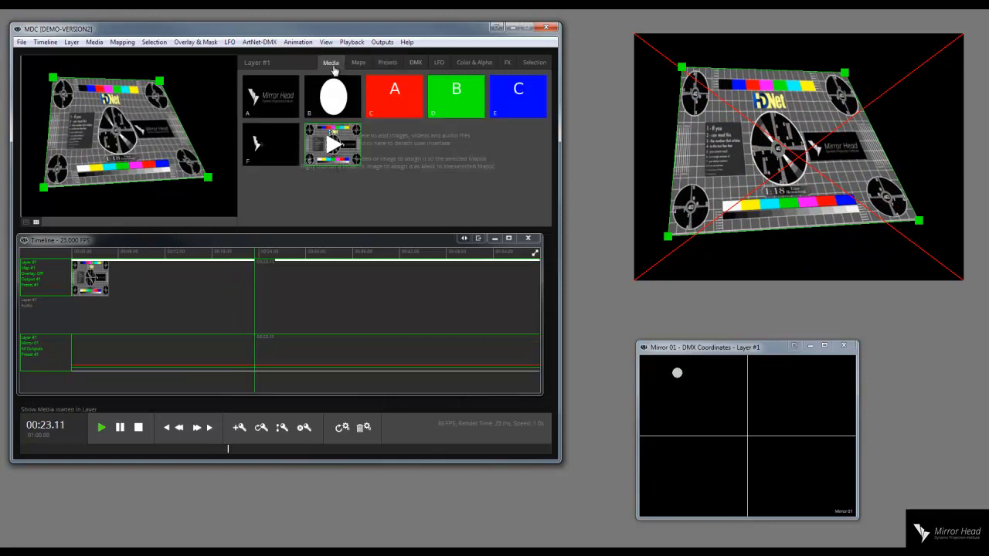
click(276, 99)
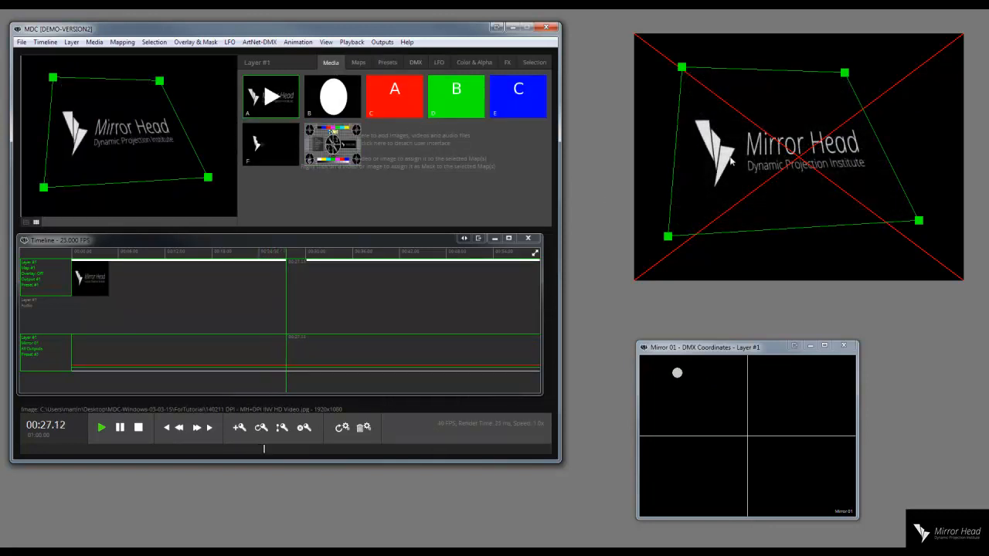
click(387, 65)
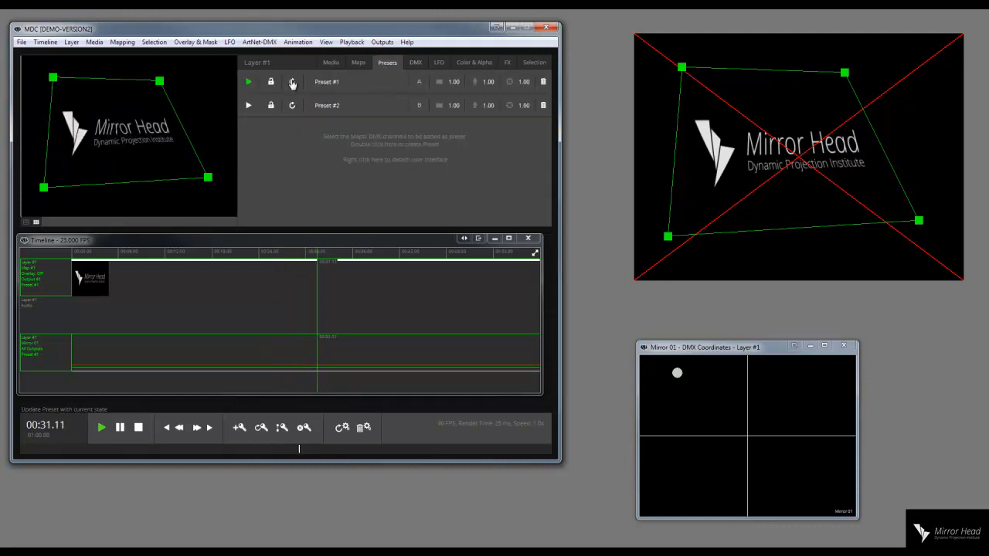
Load Preset #2, assign the logo clip in media slot F to Map #1 and update the preset with it.
click(248, 106)
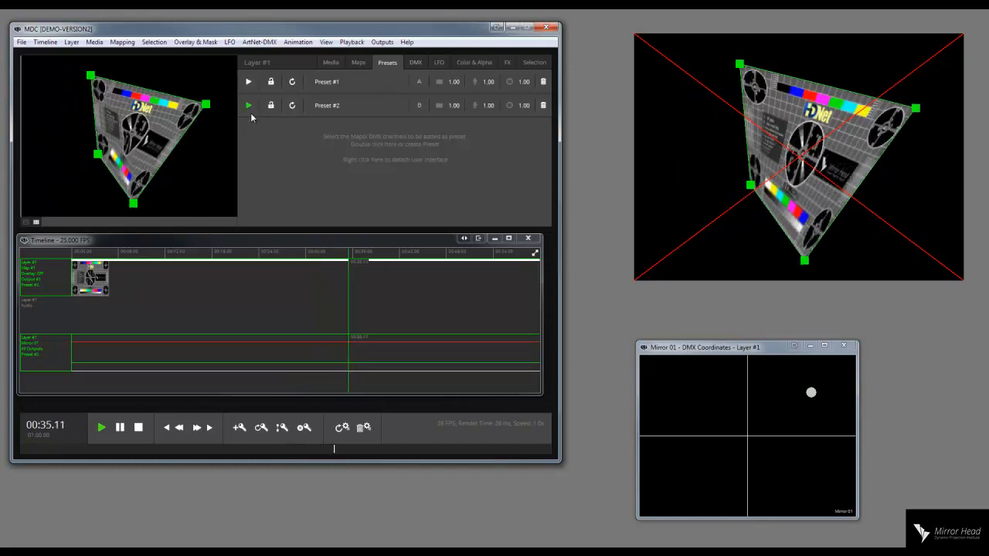
click(333, 62)
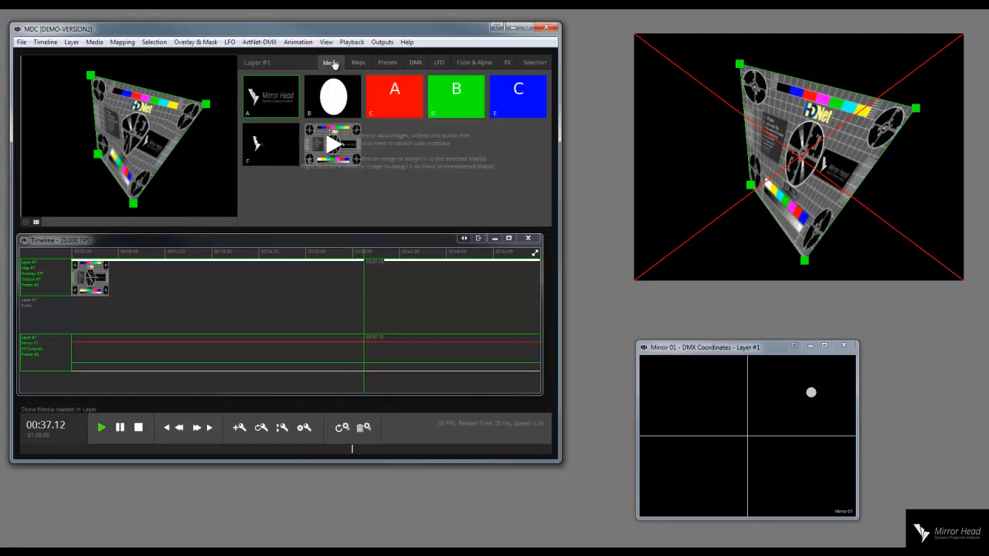
click(270, 146)
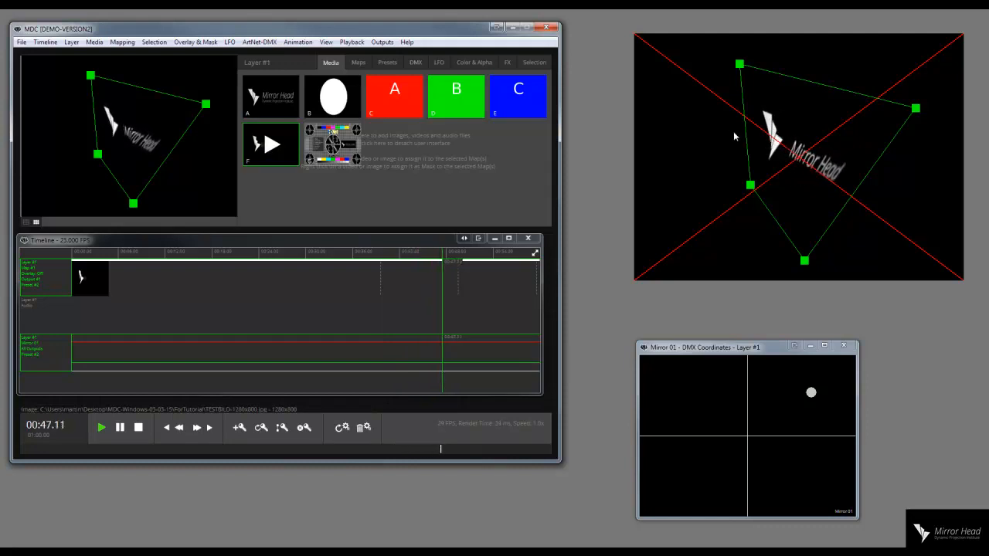
click(387, 62)
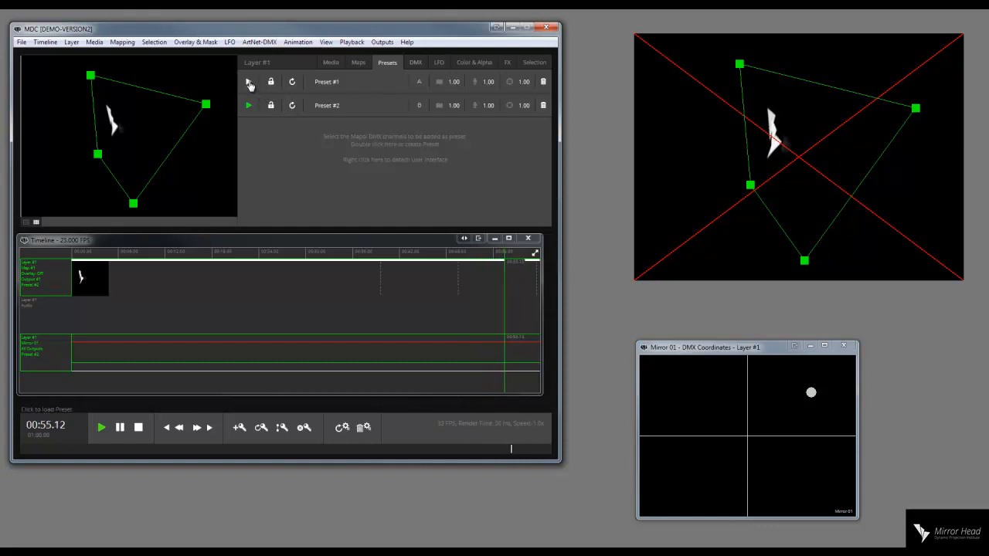
Compare Preset #1 with Preset #2, assign the white oval image (media B) to Map #1 and update Preset #2.
click(248, 84)
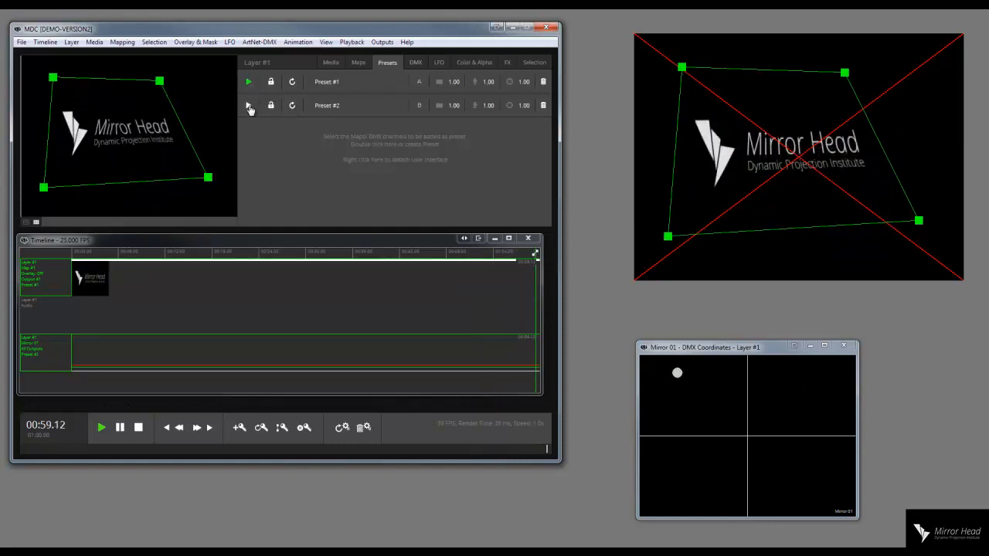
click(249, 105)
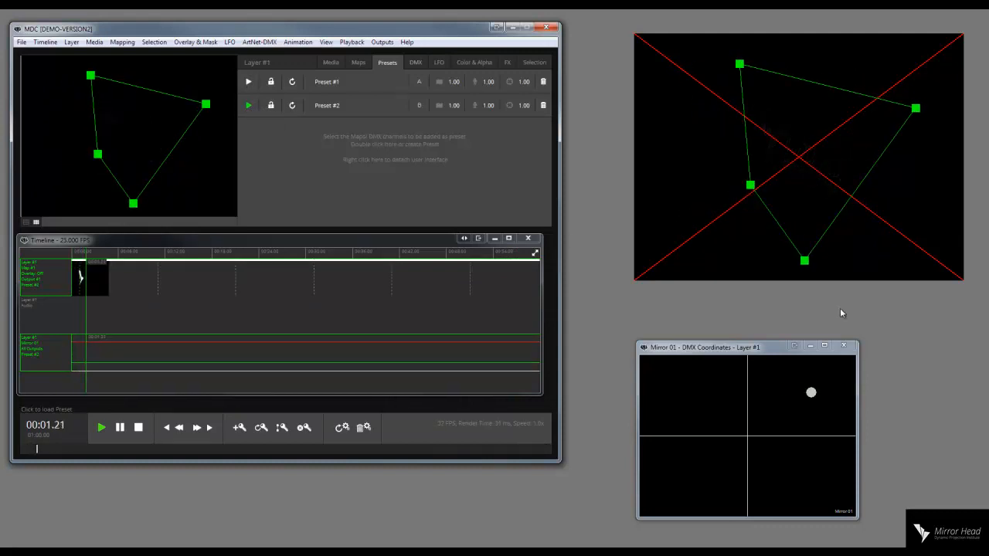
click(330, 62)
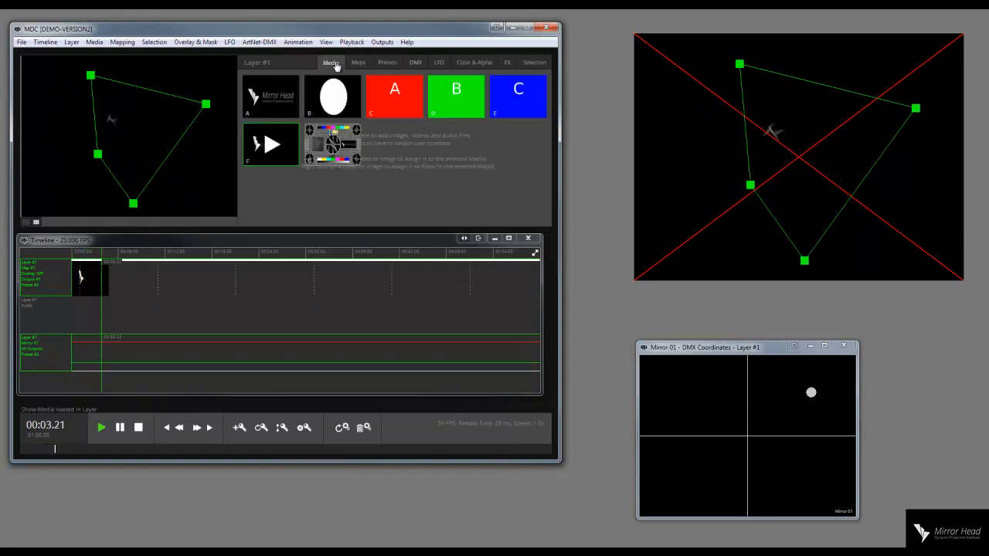
click(344, 102)
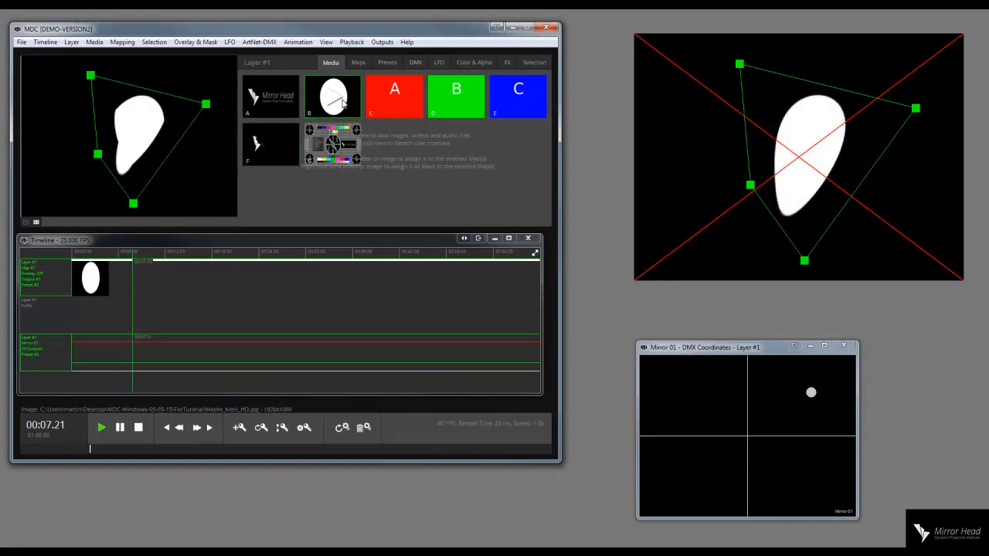
click(385, 63)
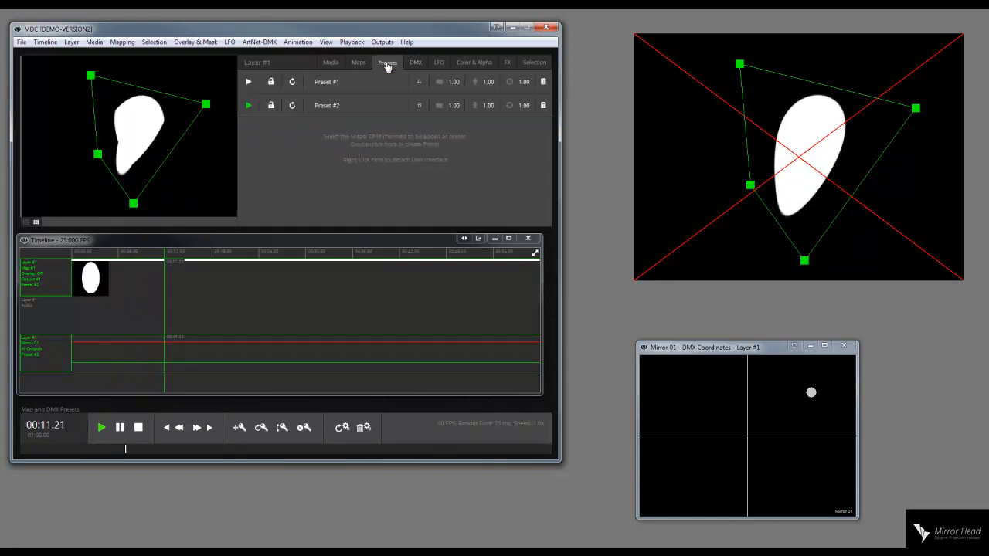
Load Preset #1 and then Preset #2 to view the media, map shape and mirror position changing together.
click(247, 82)
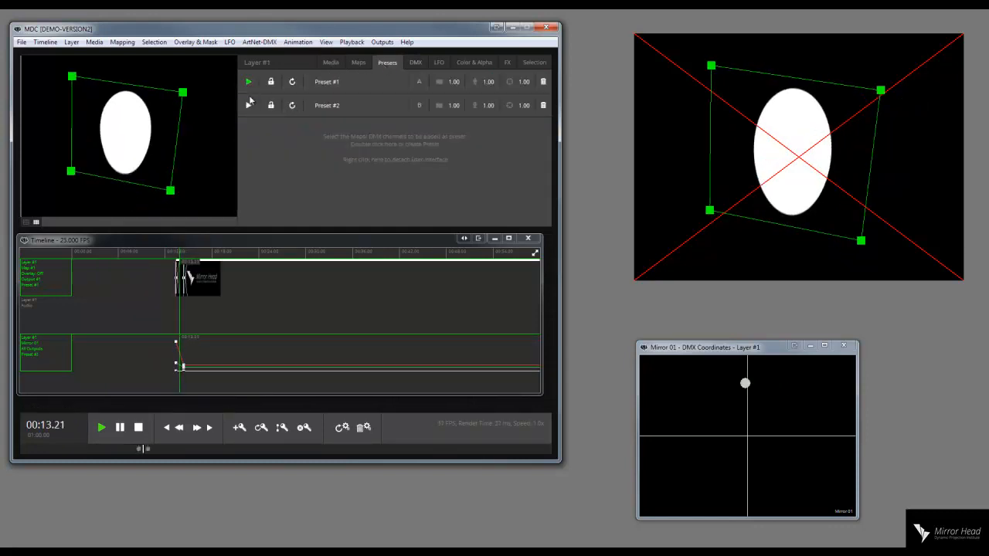
click(248, 109)
click(248, 106)
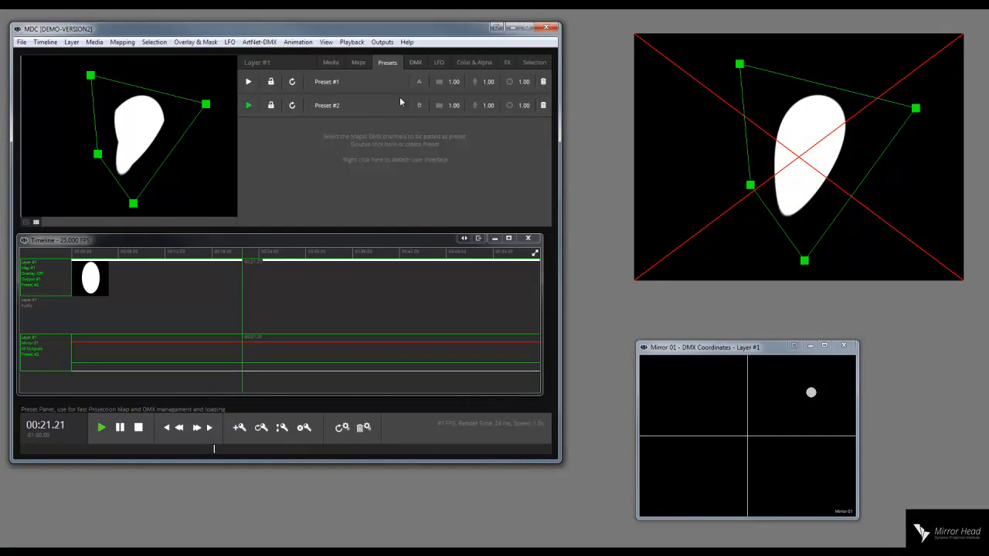
Load Preset #1, enable Black when Move for the Mirror 01 DMX channel and update the preset.
click(416, 67)
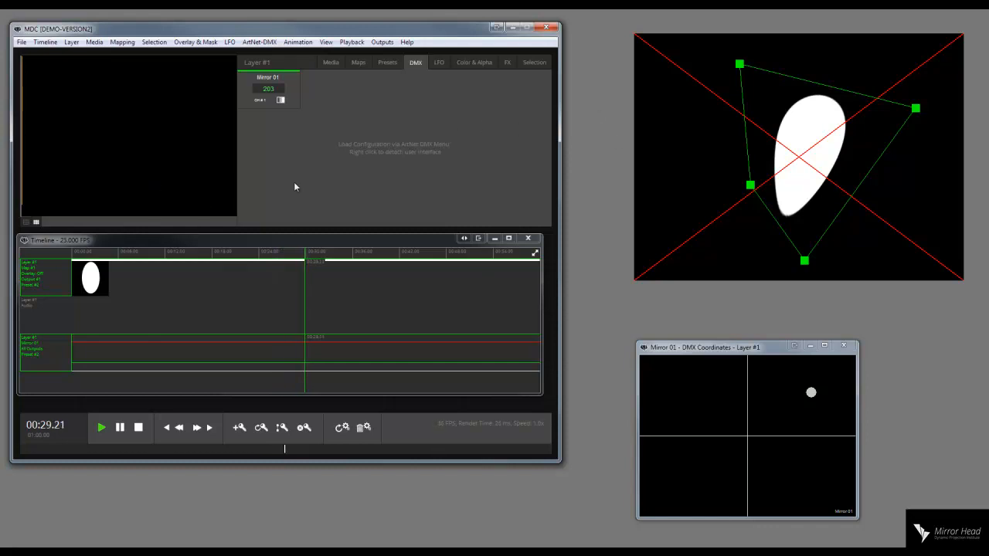
click(386, 62)
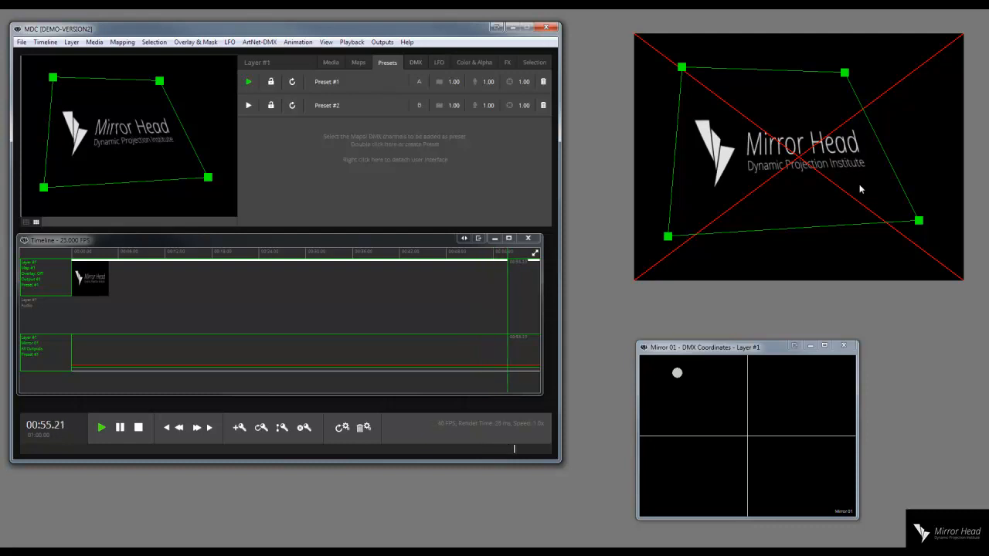
click(417, 62)
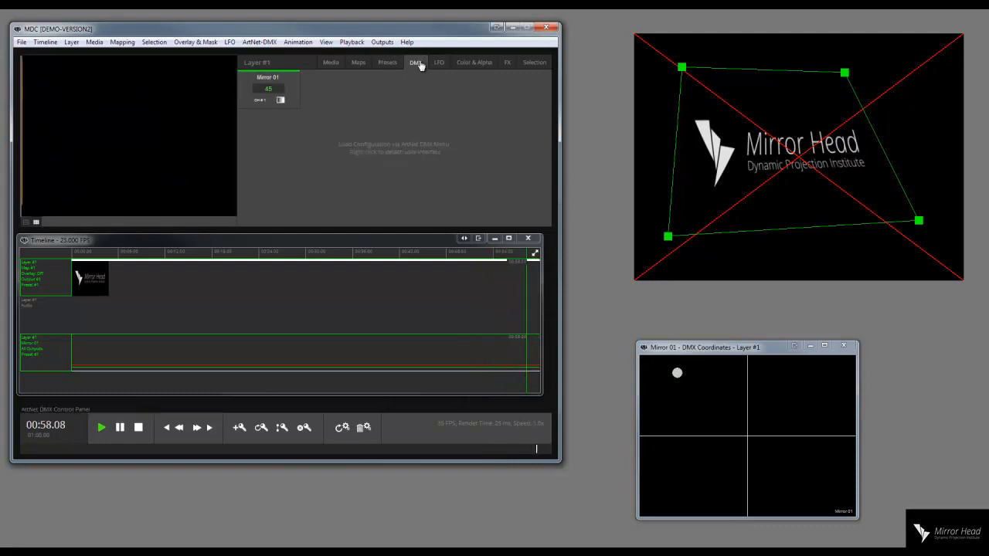
click(280, 101)
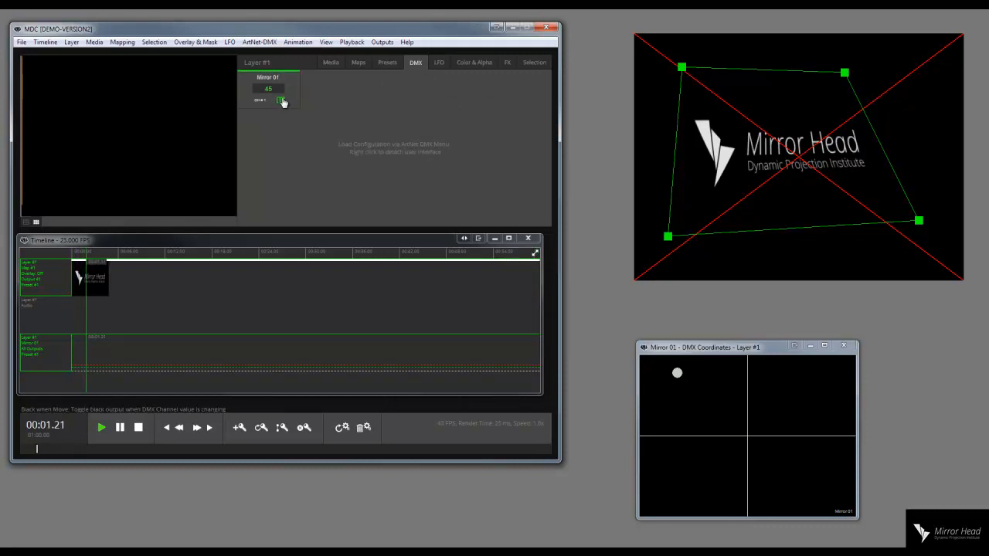
click(387, 62)
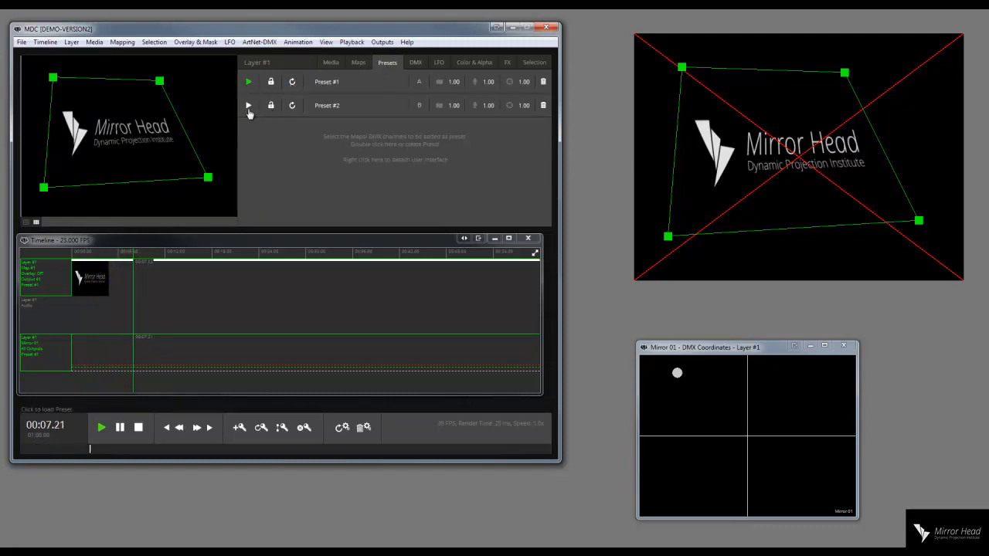
Load Preset #2, enable Black when Move for Mirror 01 there as well and update the preset.
click(248, 106)
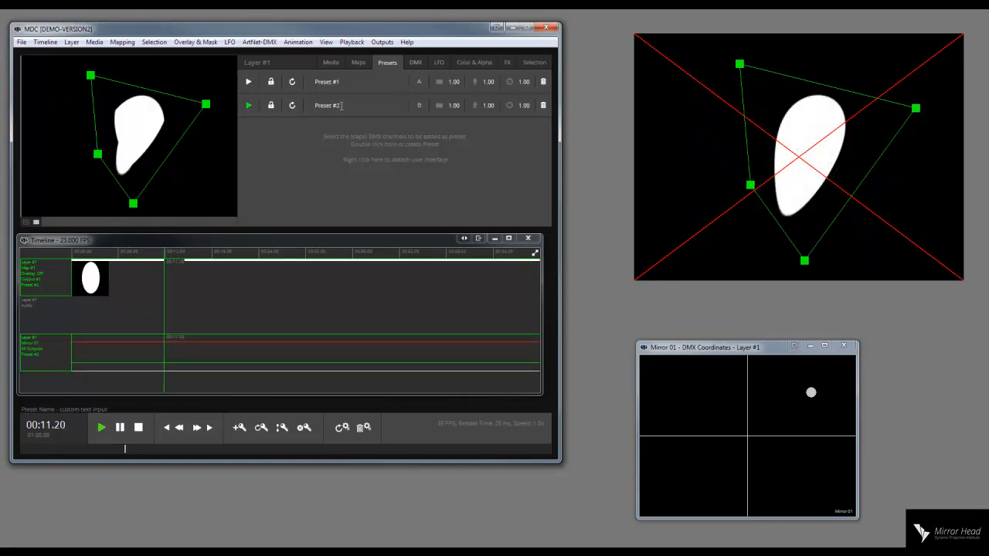
click(416, 64)
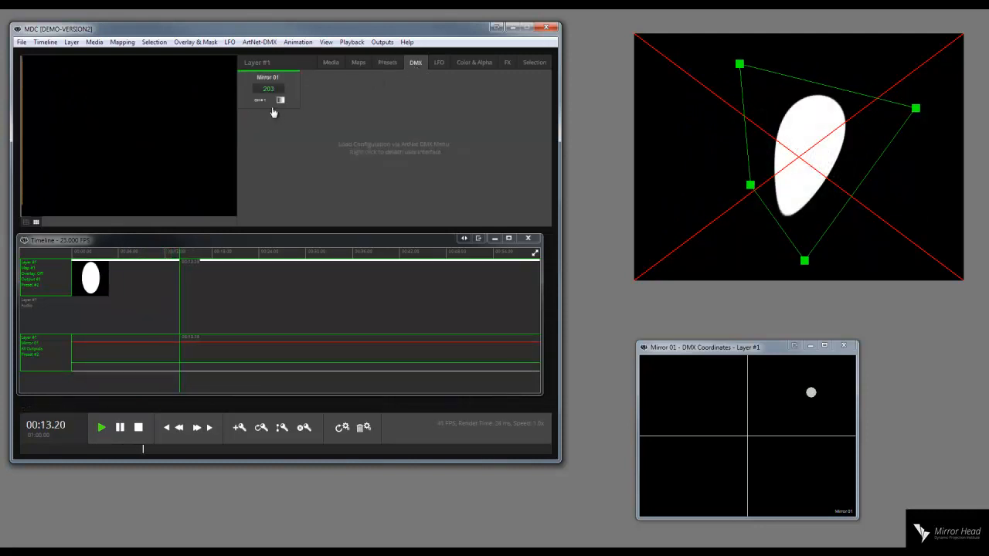
click(378, 65)
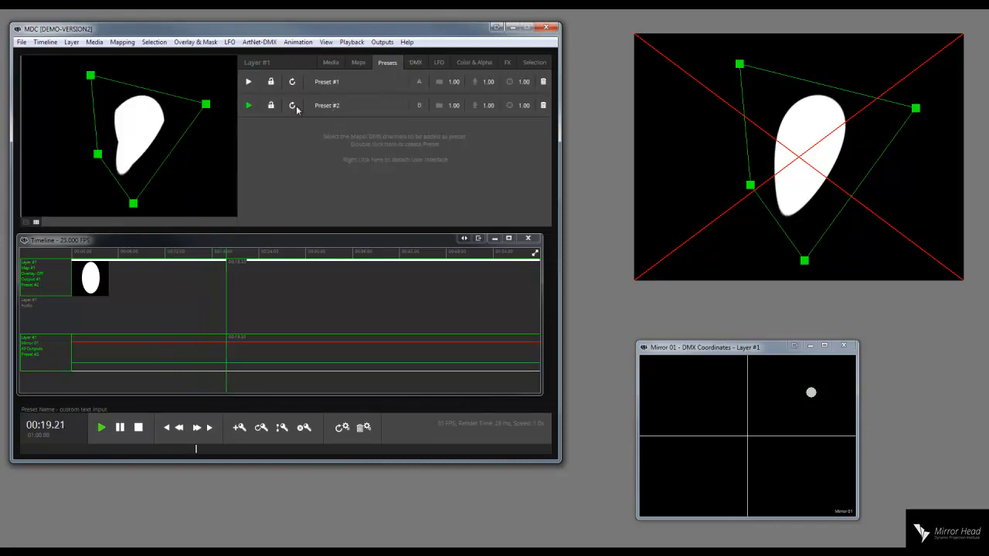
click(414, 63)
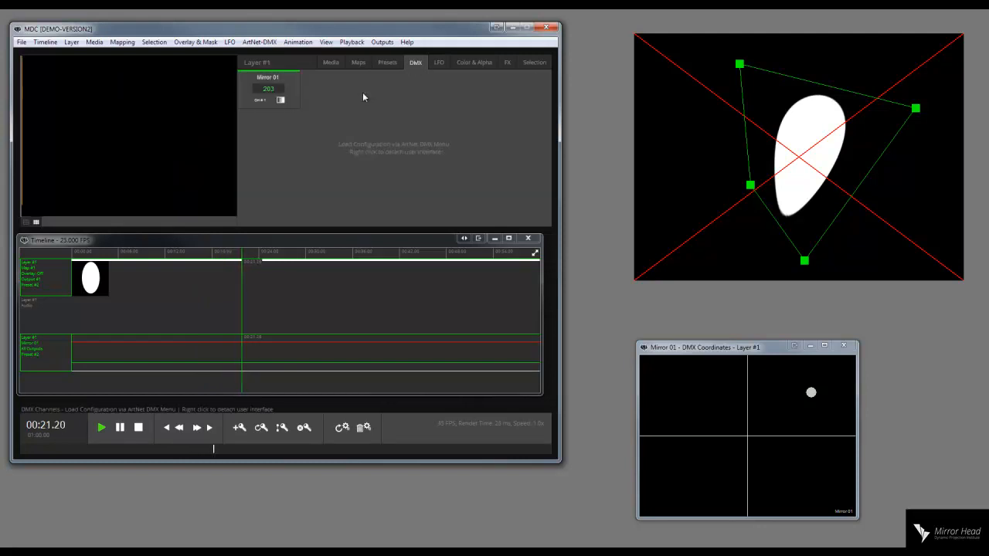
click(389, 63)
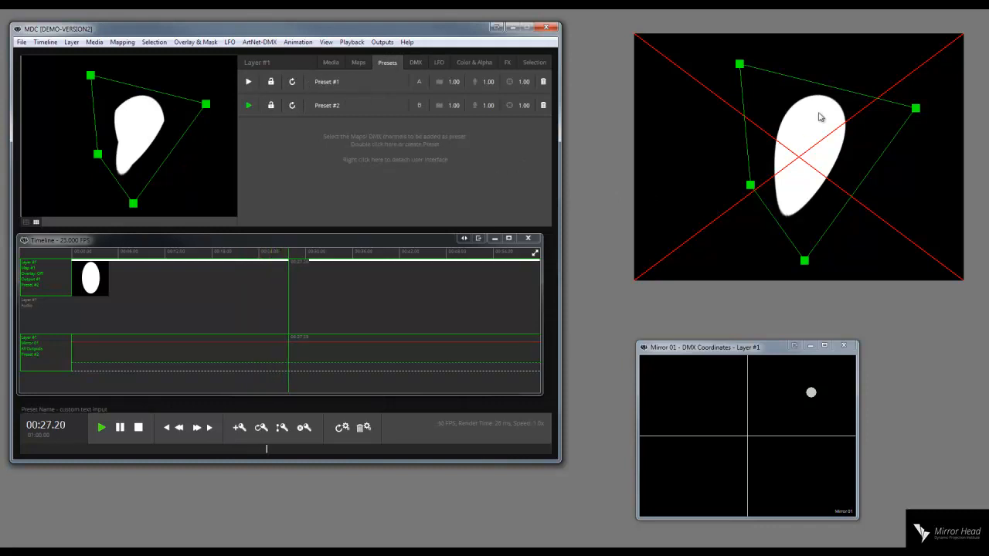
Load Preset #1, Preset #2 and Preset #1 again to check the Black when Move behaviour on the output.
click(249, 82)
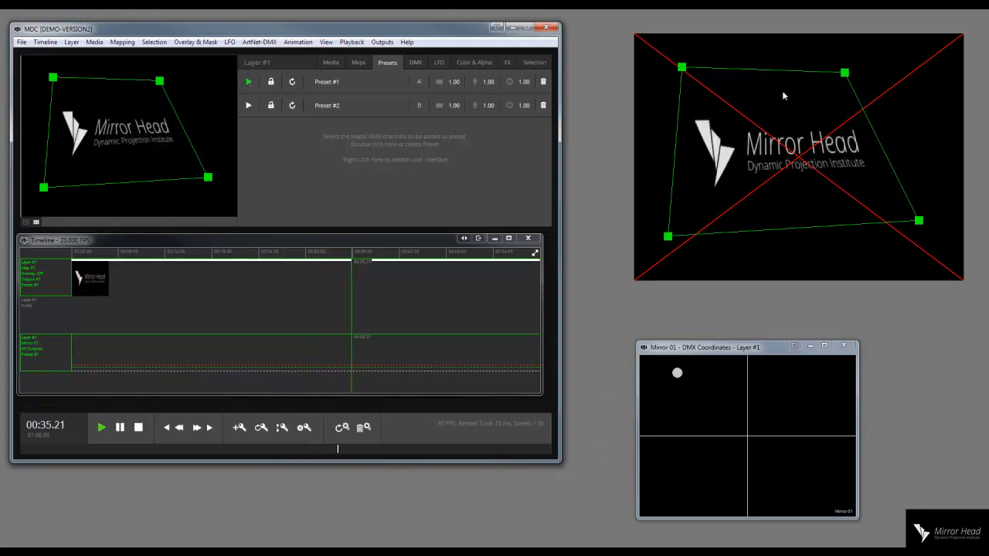
click(248, 106)
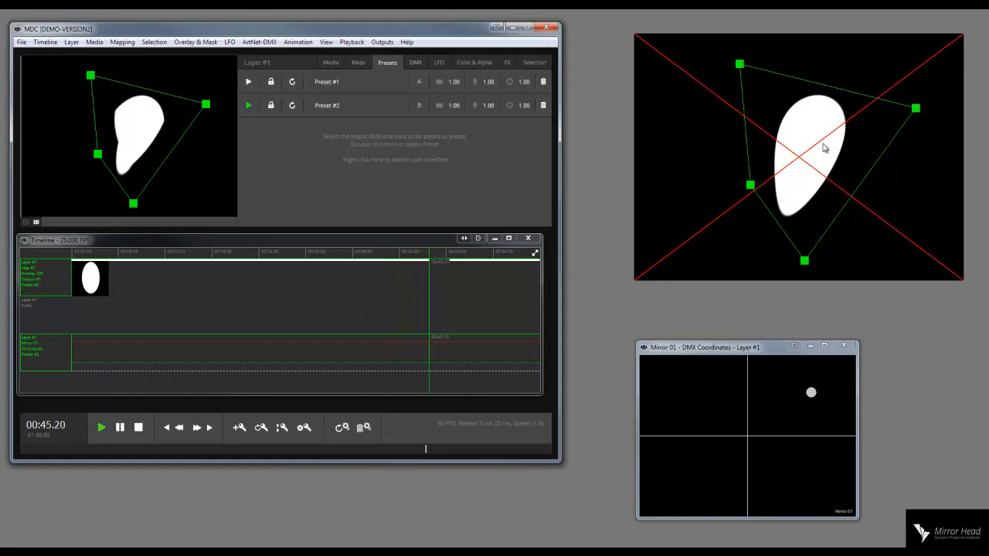
click(248, 81)
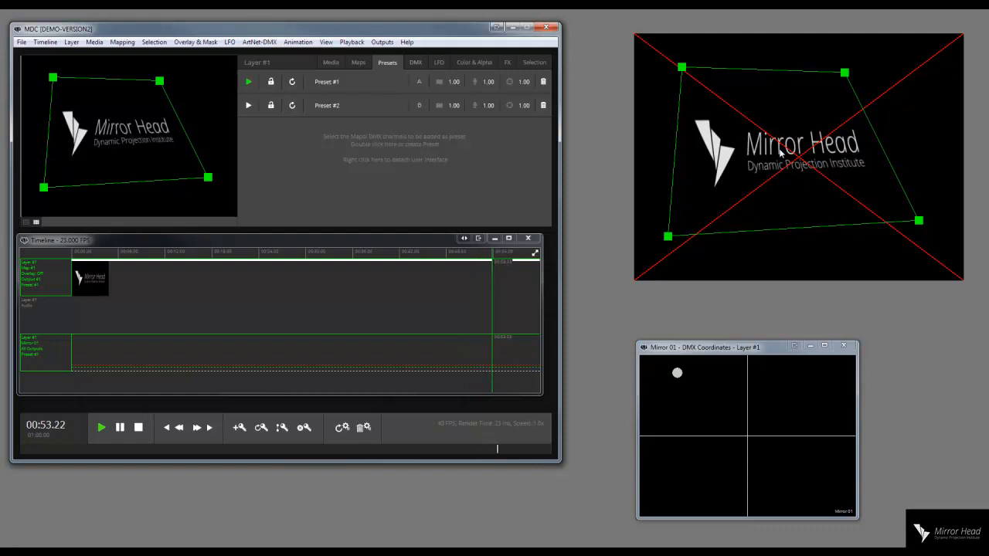
Review the DMX Black WM and BWM Device Latency values in the program settings and close them unchanged.
click(22, 43)
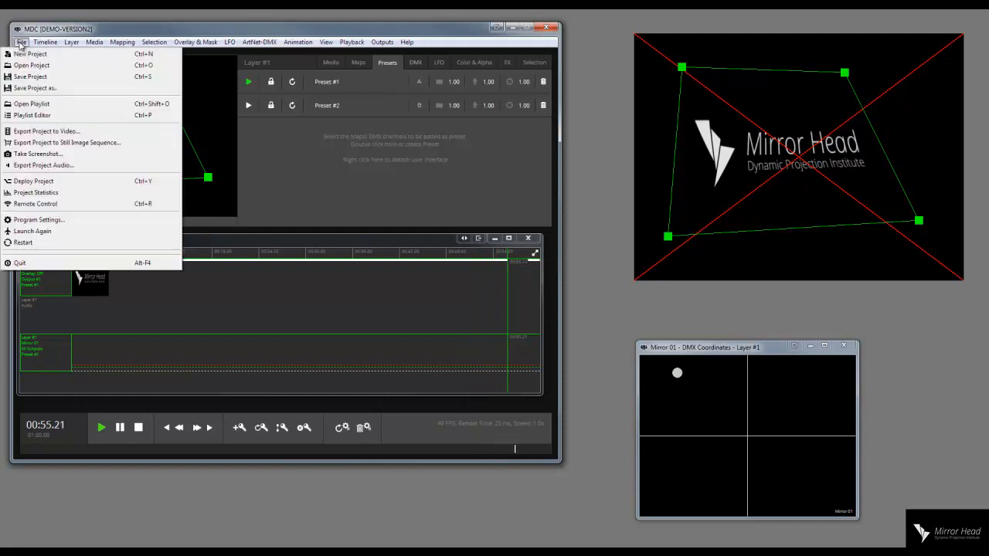
click(39, 219)
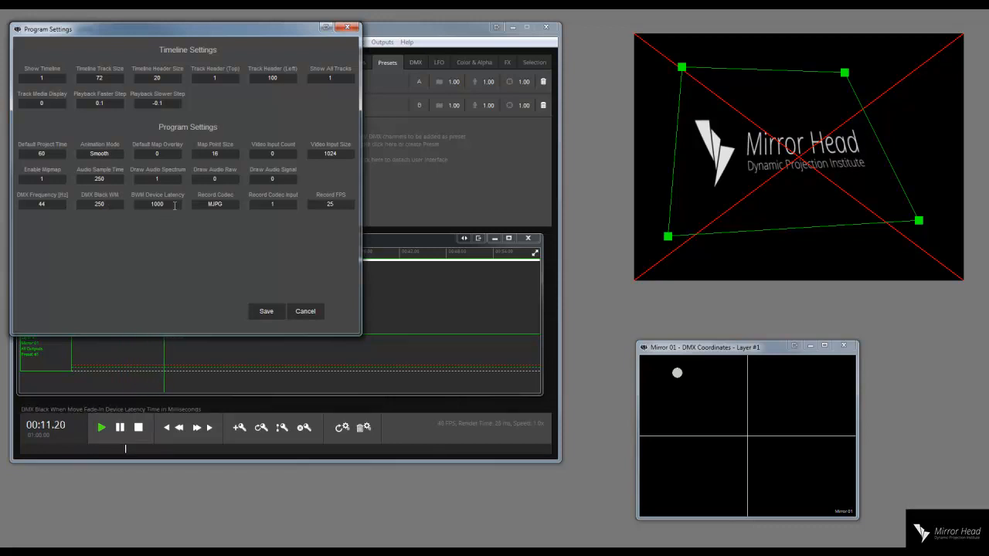
click(354, 29)
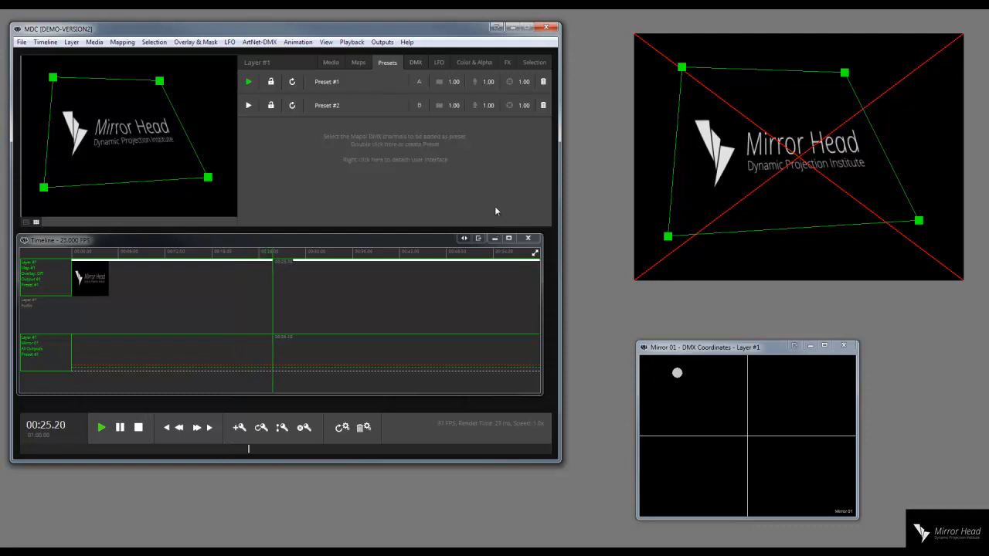
Switch repeatedly between the two presets, ending on Preset #2, to watch the output's blackout and fade-in timing during mirror moves.
click(249, 106)
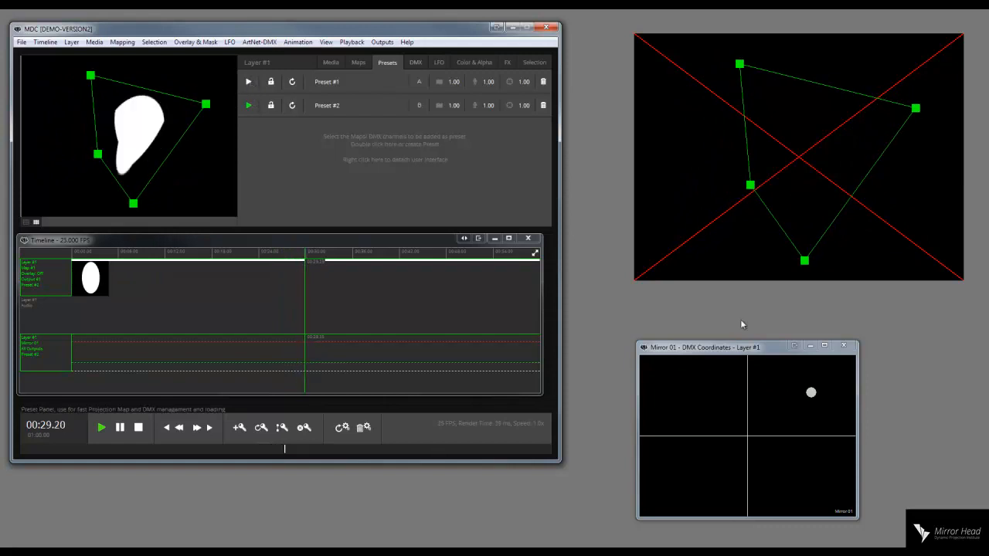
click(247, 84)
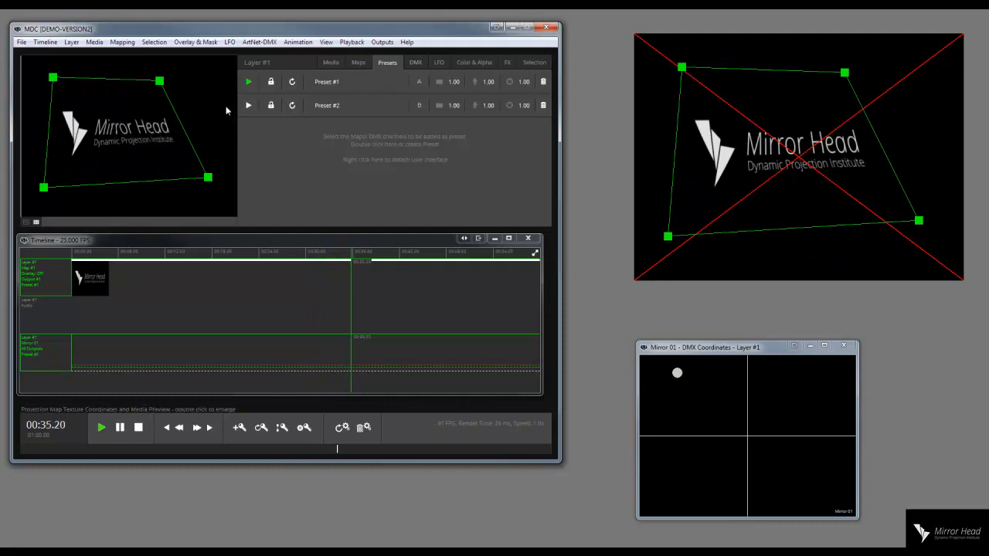
click(247, 106)
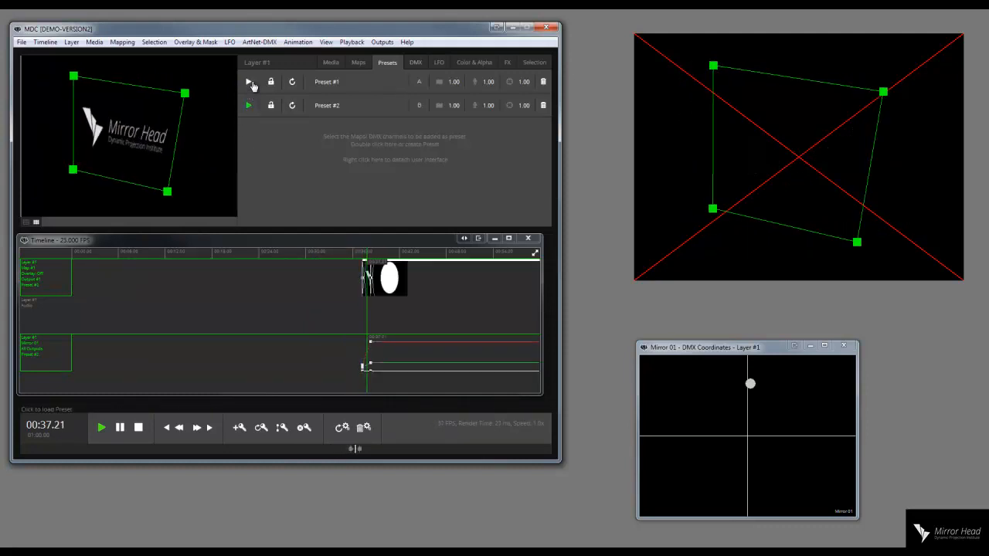
click(249, 82)
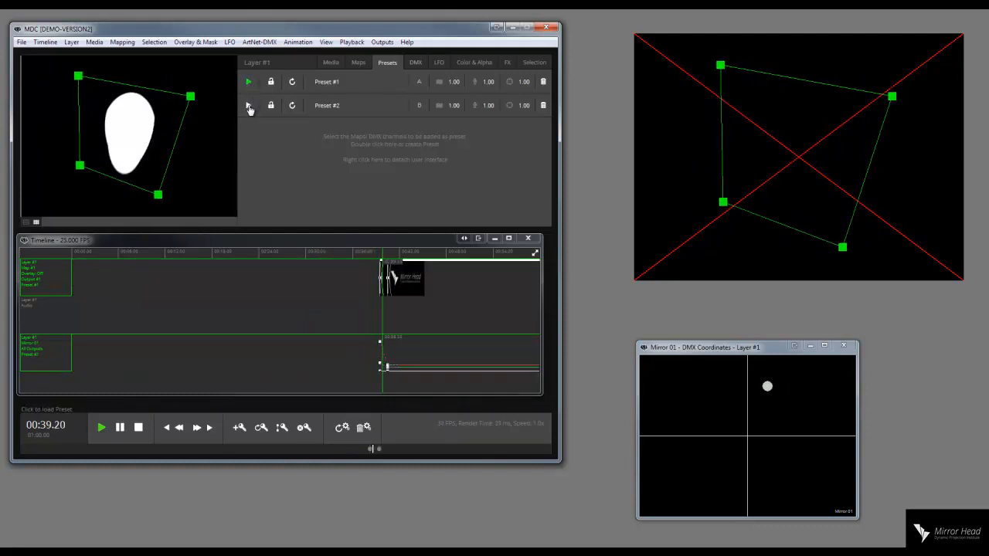
click(247, 106)
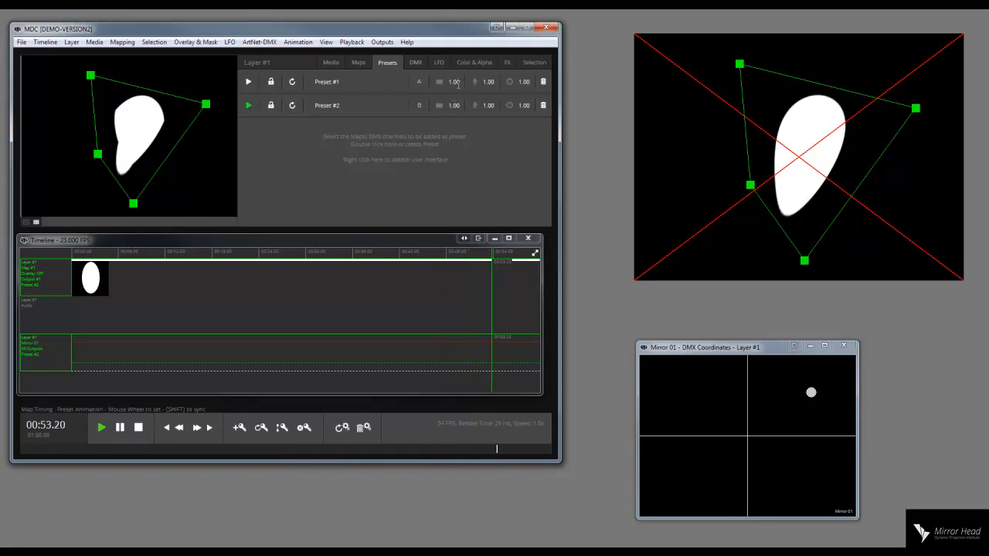
Save the project and load Preset #1 on Layer #1.
click(22, 42)
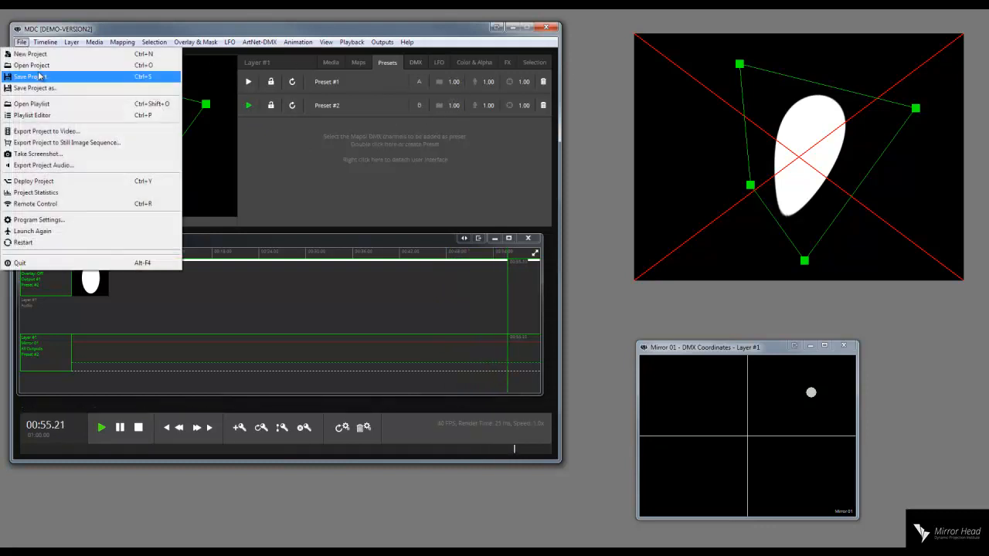
click(46, 76)
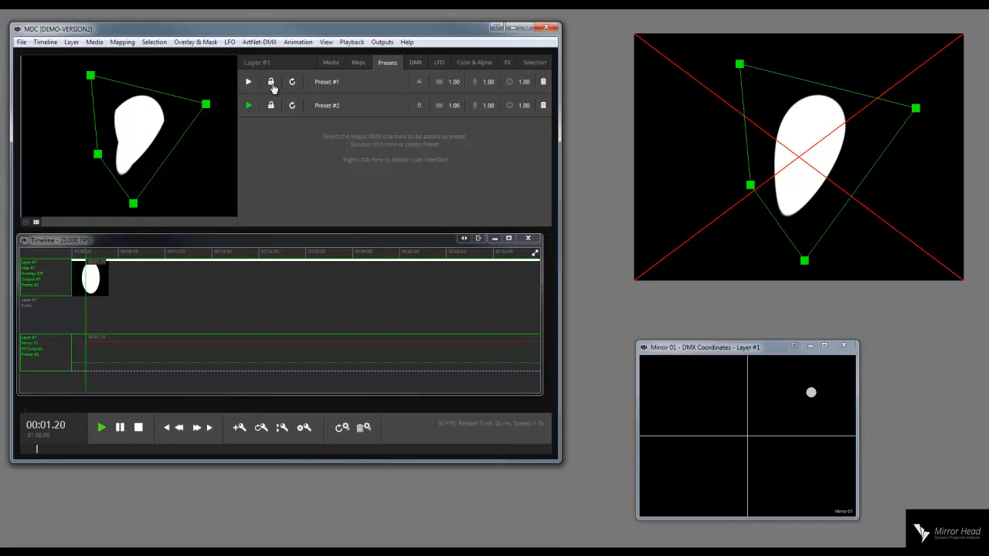
click(248, 82)
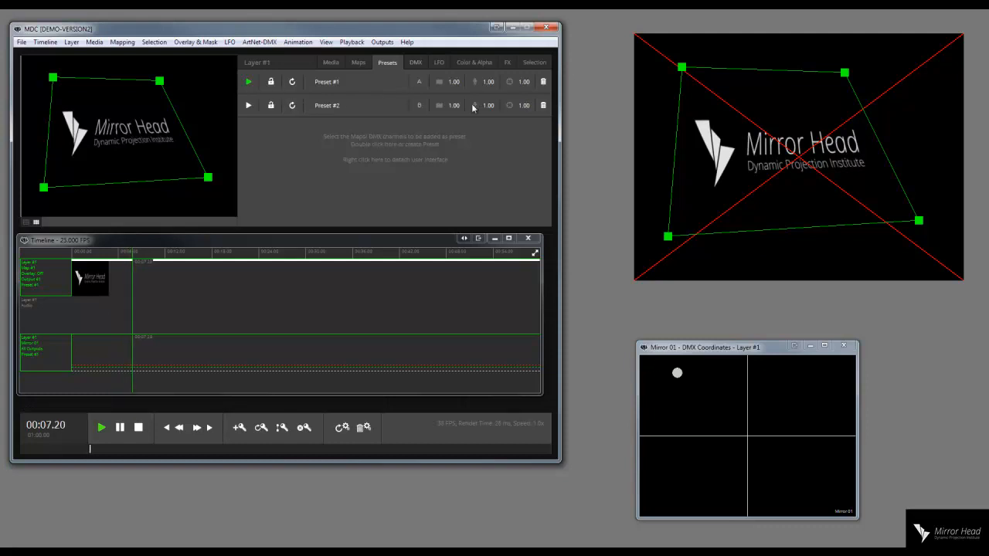
Set Preset #2's map timing and DMX timing to 10.00 and switch between the two presets, ending on Preset #2, to check the transition.
scroll(529, 106, up, 4)
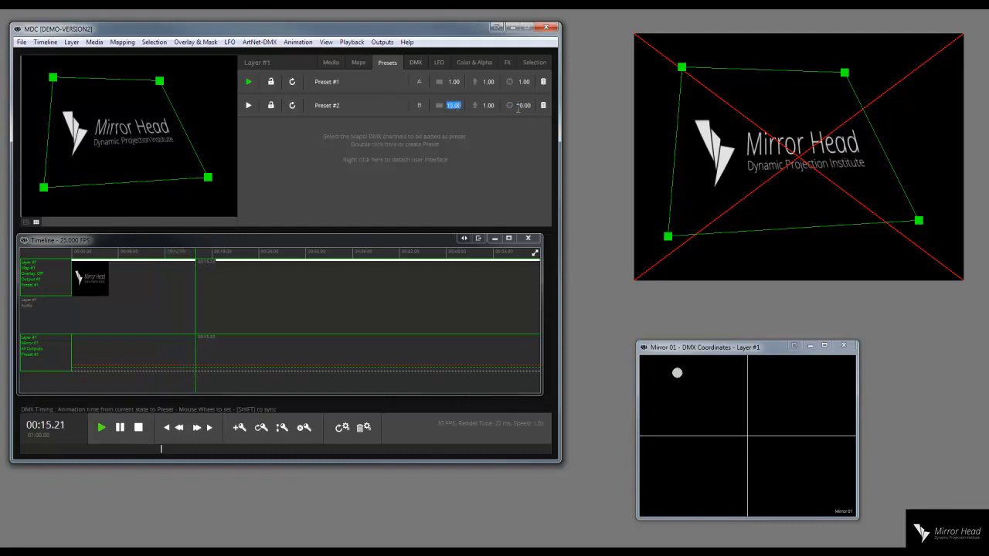
click(248, 105)
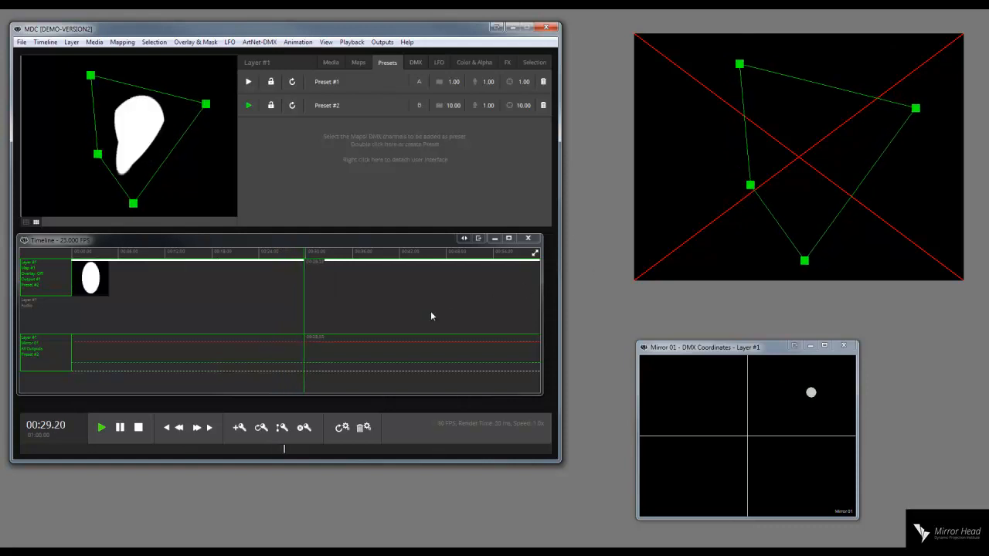
click(249, 82)
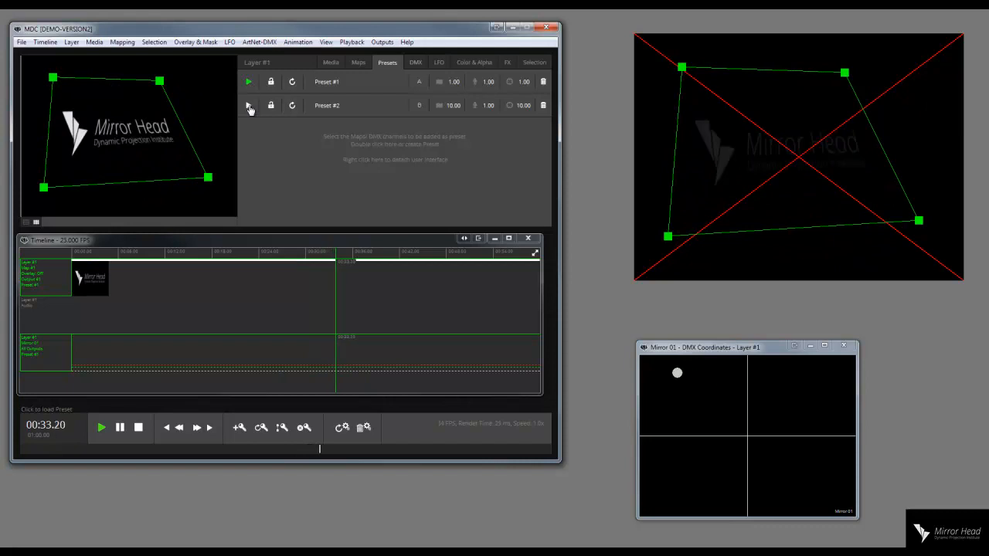
click(248, 106)
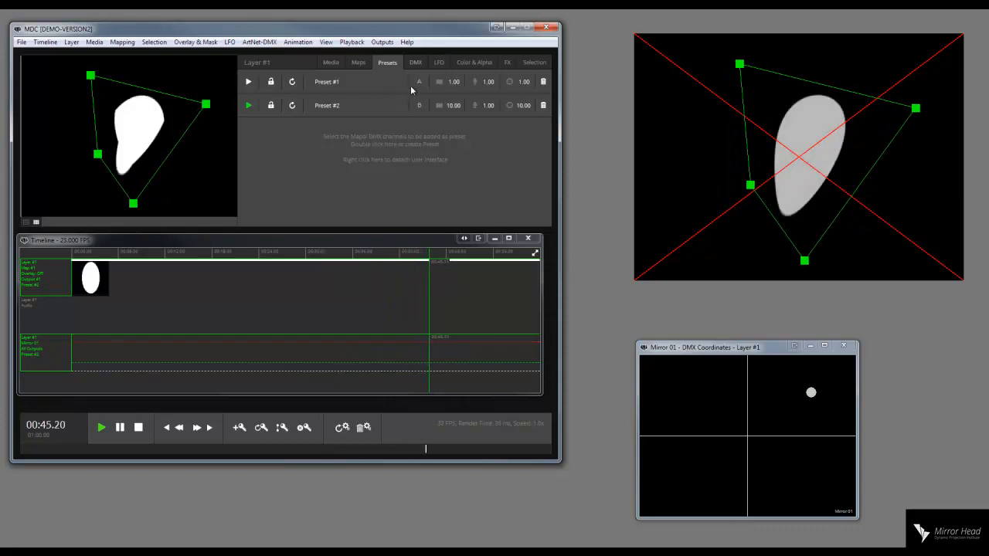
Turn off Black when Move for Mirror 01 while Preset #2 is loaded and return to the preset list.
click(415, 63)
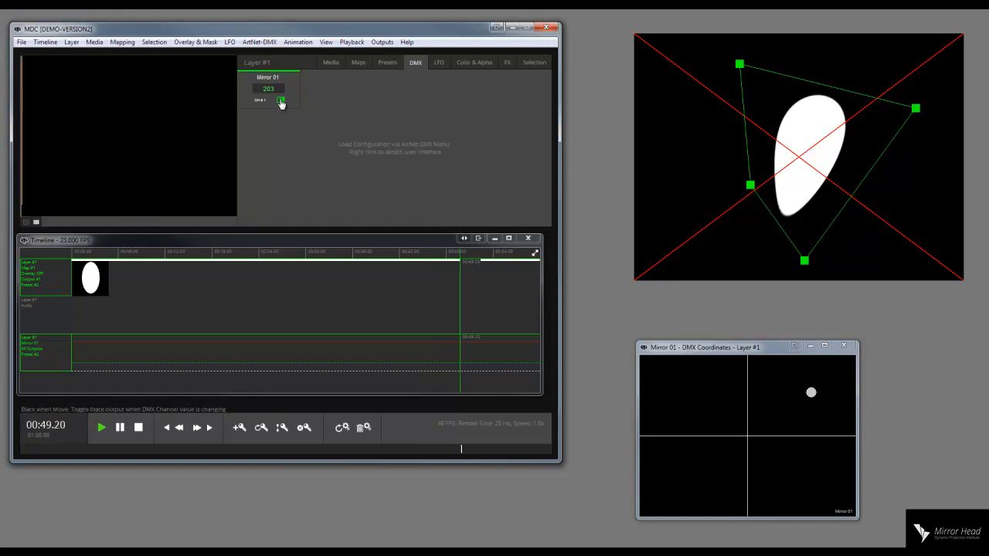
click(280, 100)
click(384, 63)
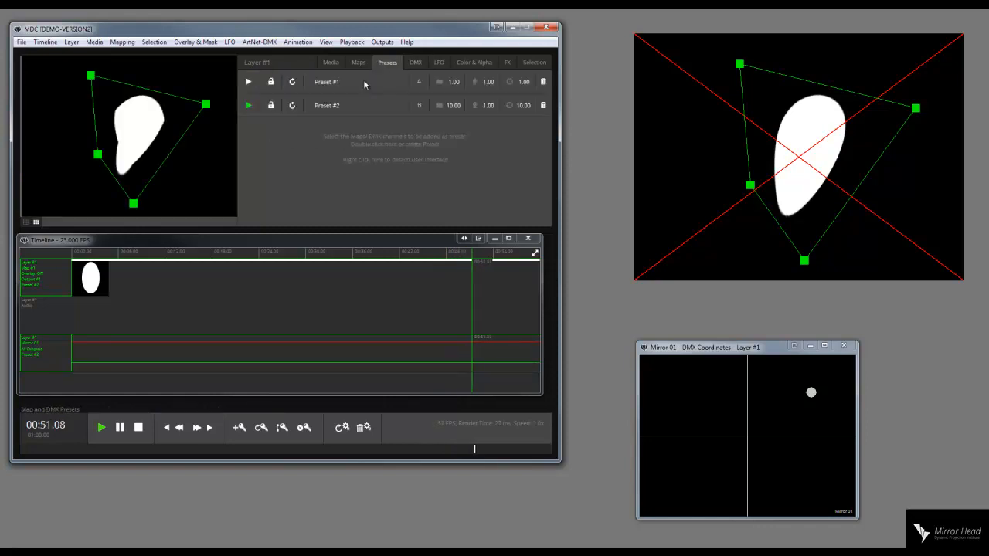
Load Preset #1 and Preset #2 in turn to watch the slow transition on the output, and save the project.
click(248, 82)
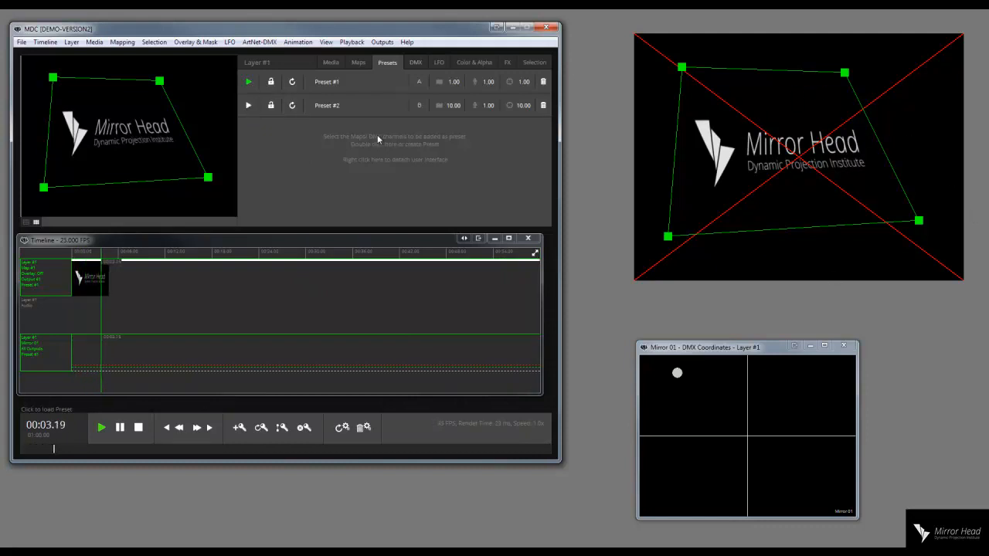
click(249, 106)
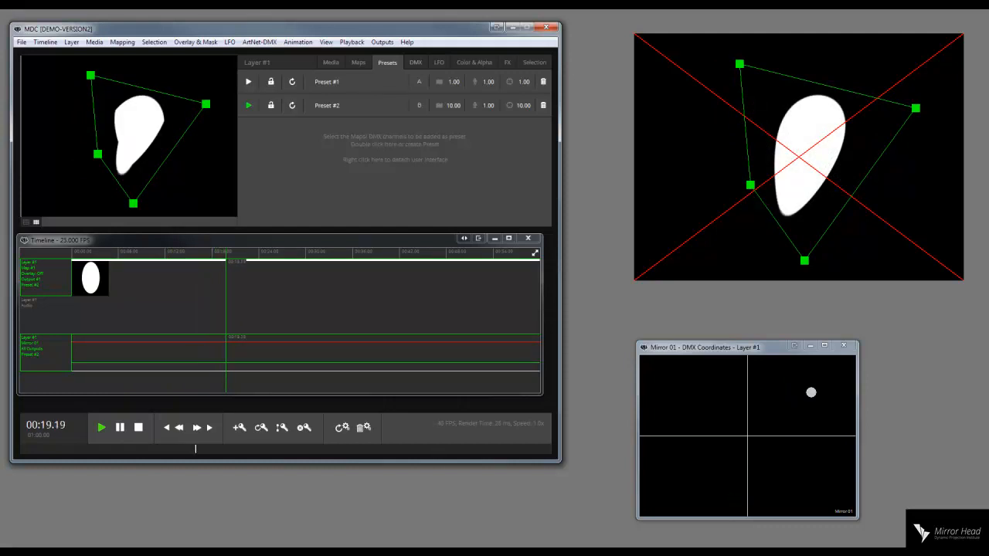
click(22, 42)
click(68, 78)
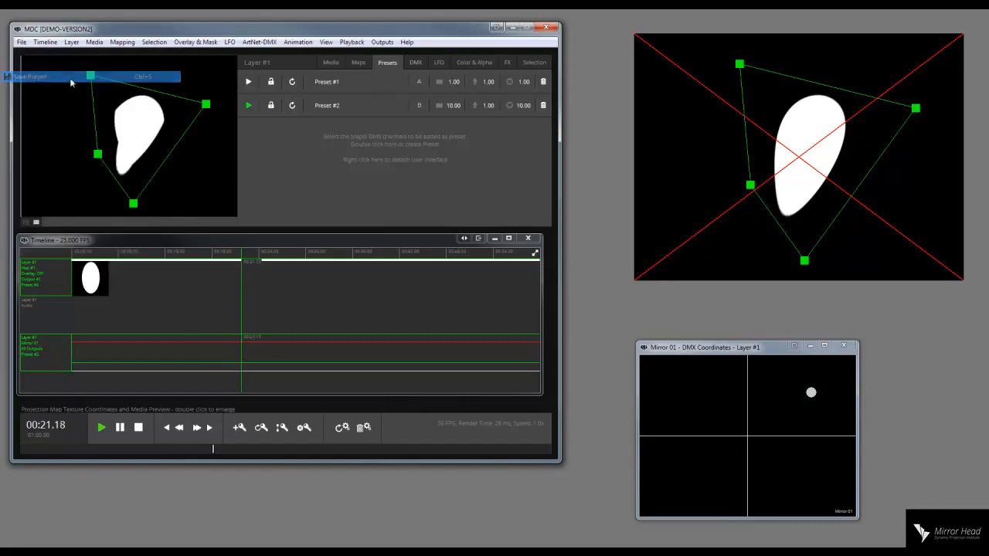